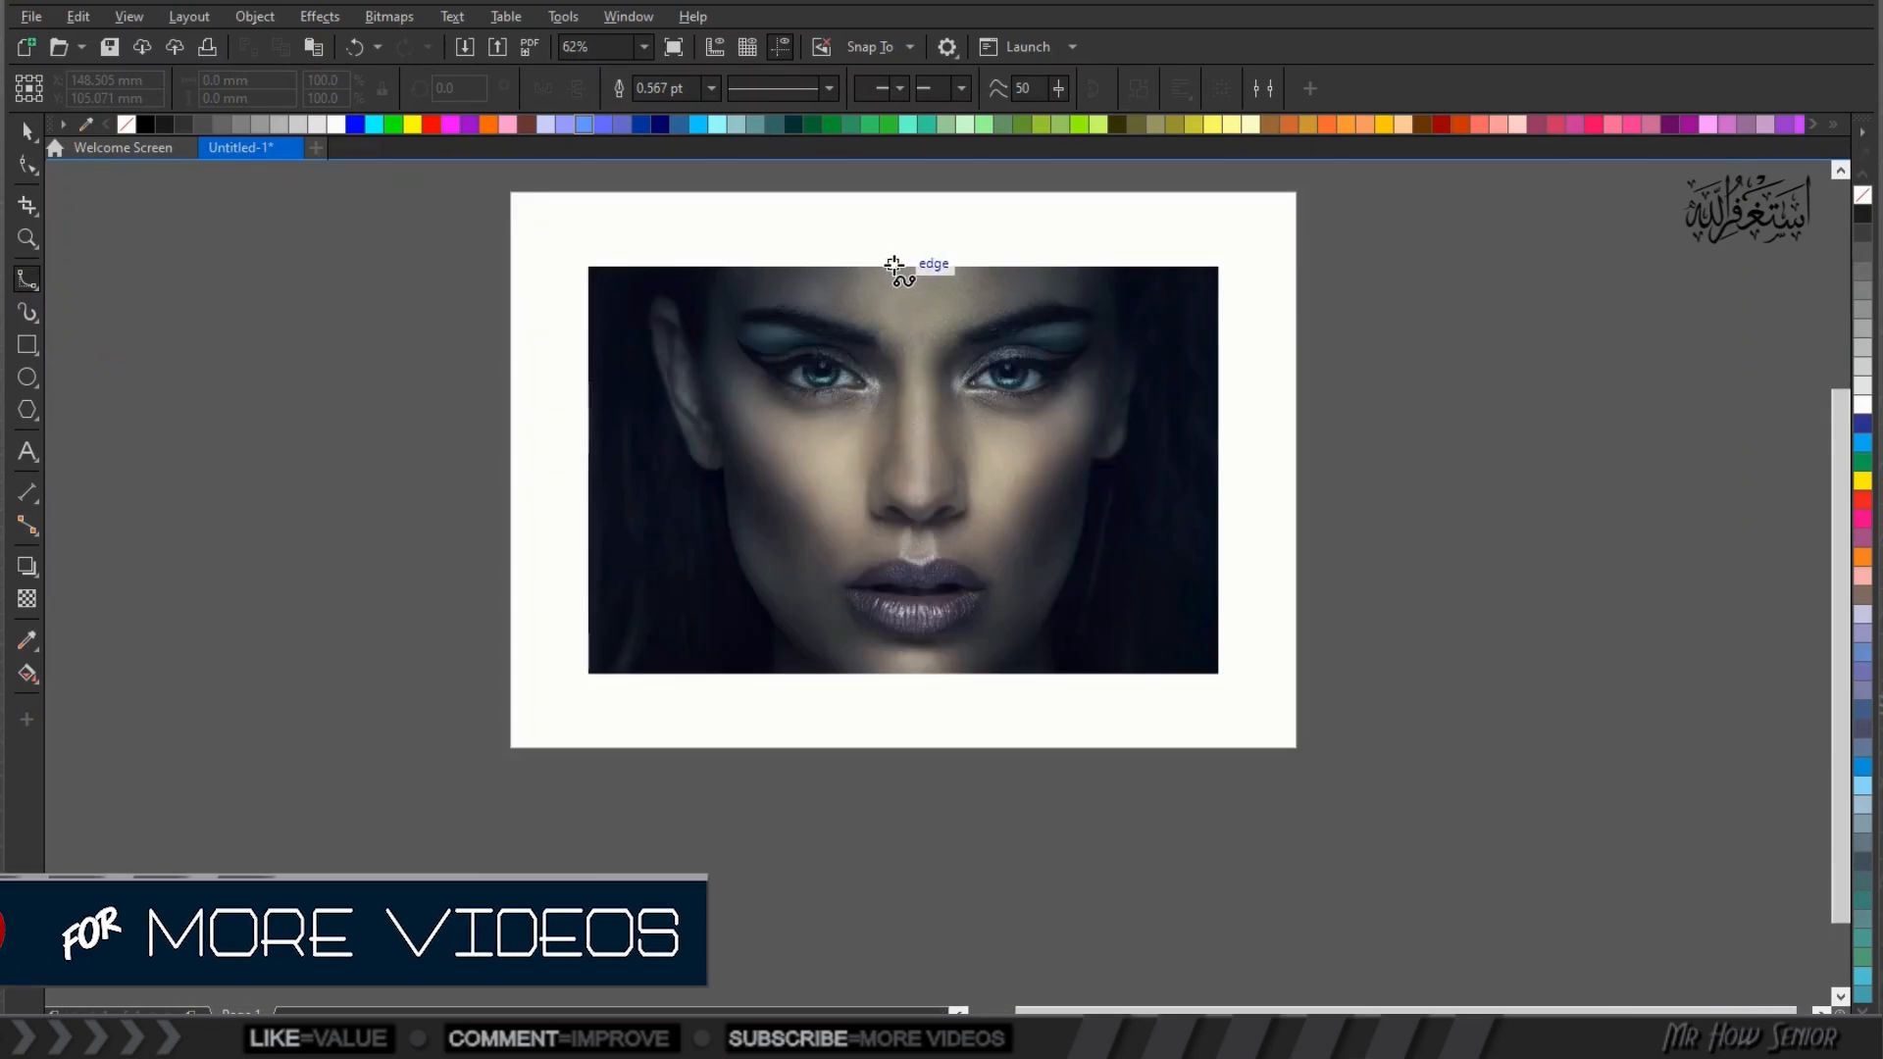
Draw a B-spline from the photo's top edge down the middle of the face, across nose and lips, to the bottom edge
left_click(893, 265)
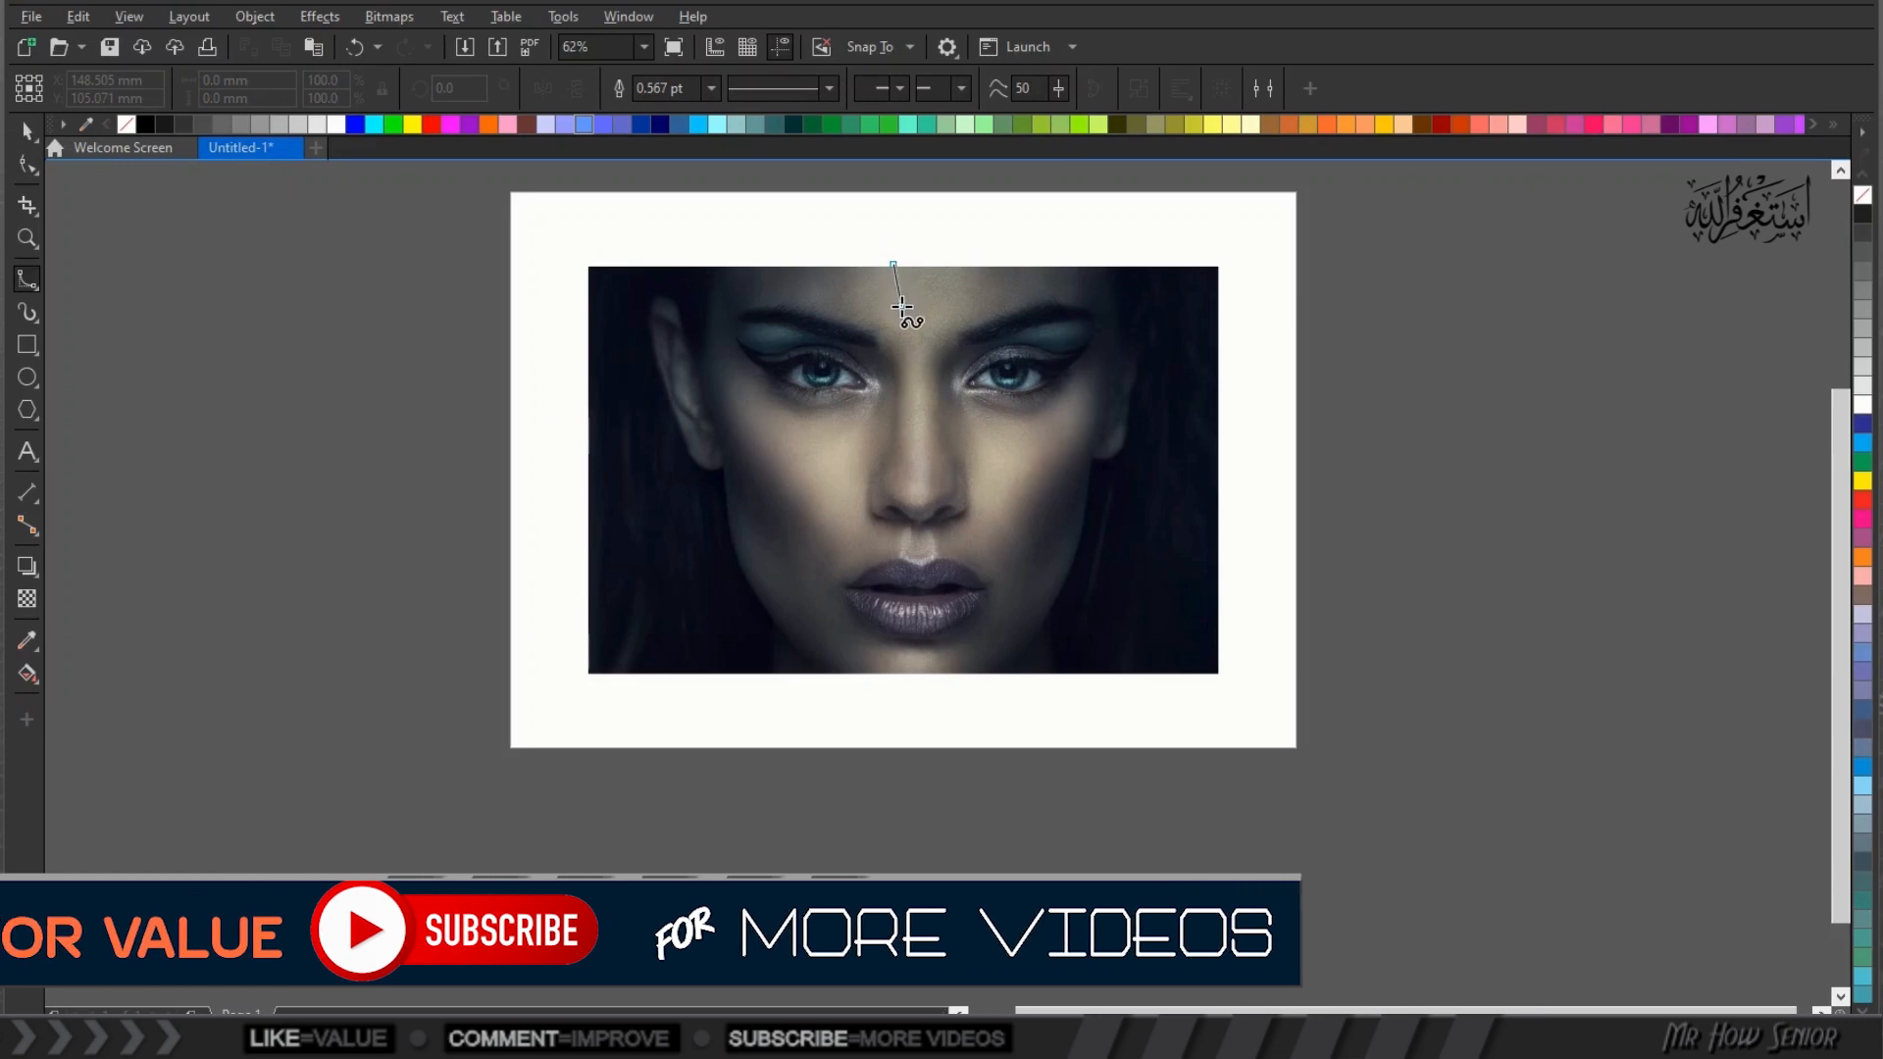
left_click(901, 306)
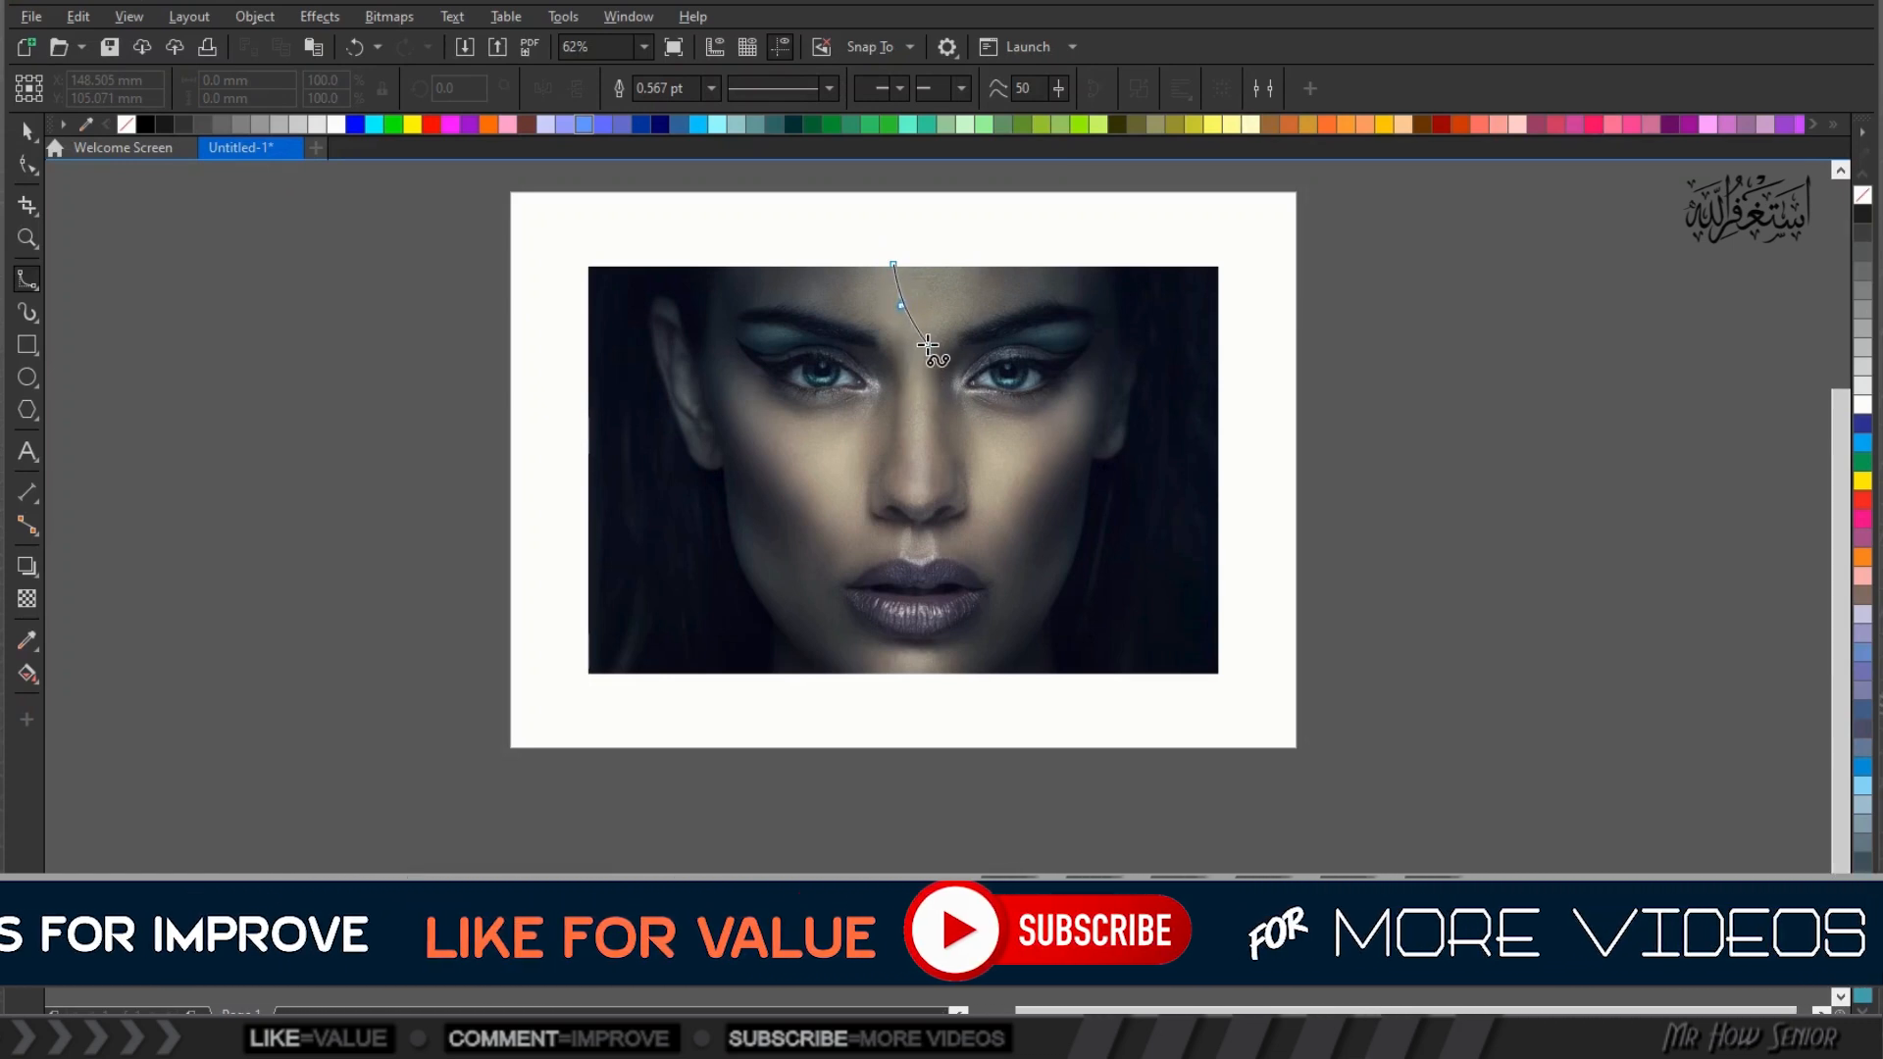
left_click(928, 344)
left_click(933, 376)
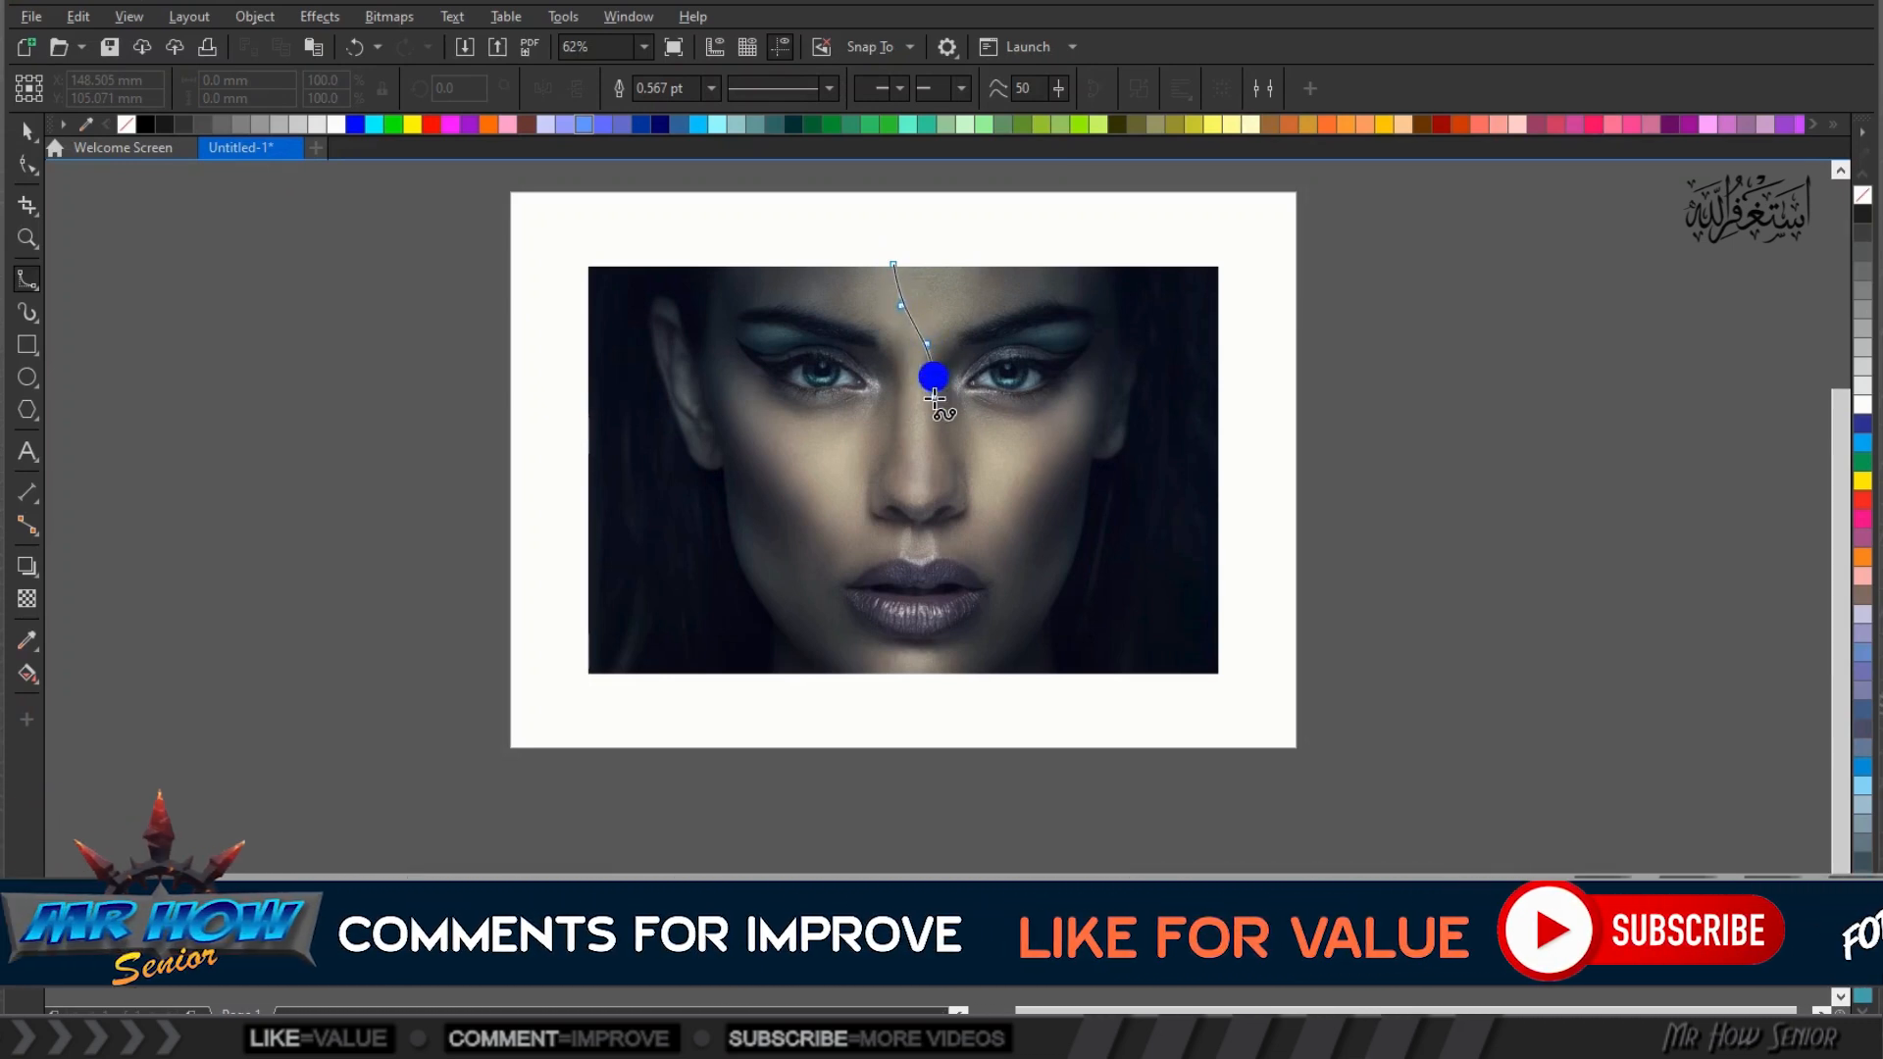
left_click(931, 420)
left_click(943, 450)
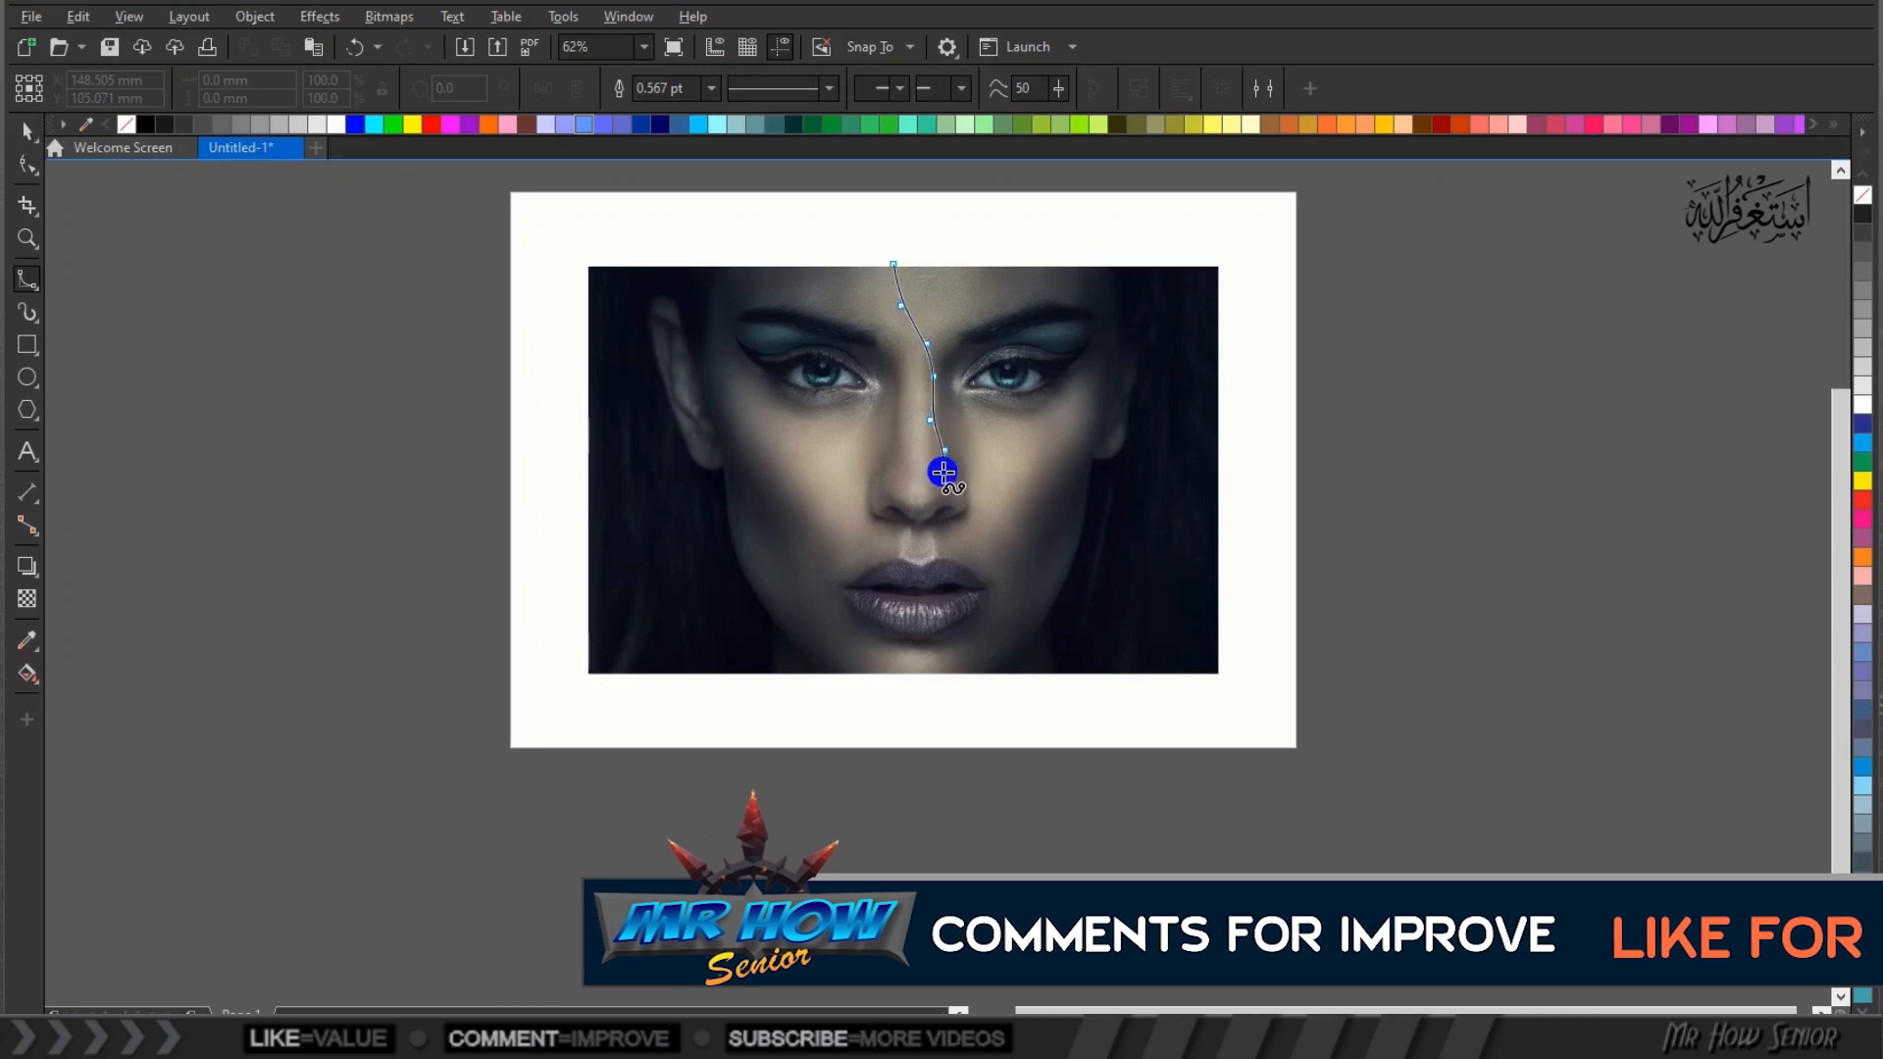
left_click(930, 496)
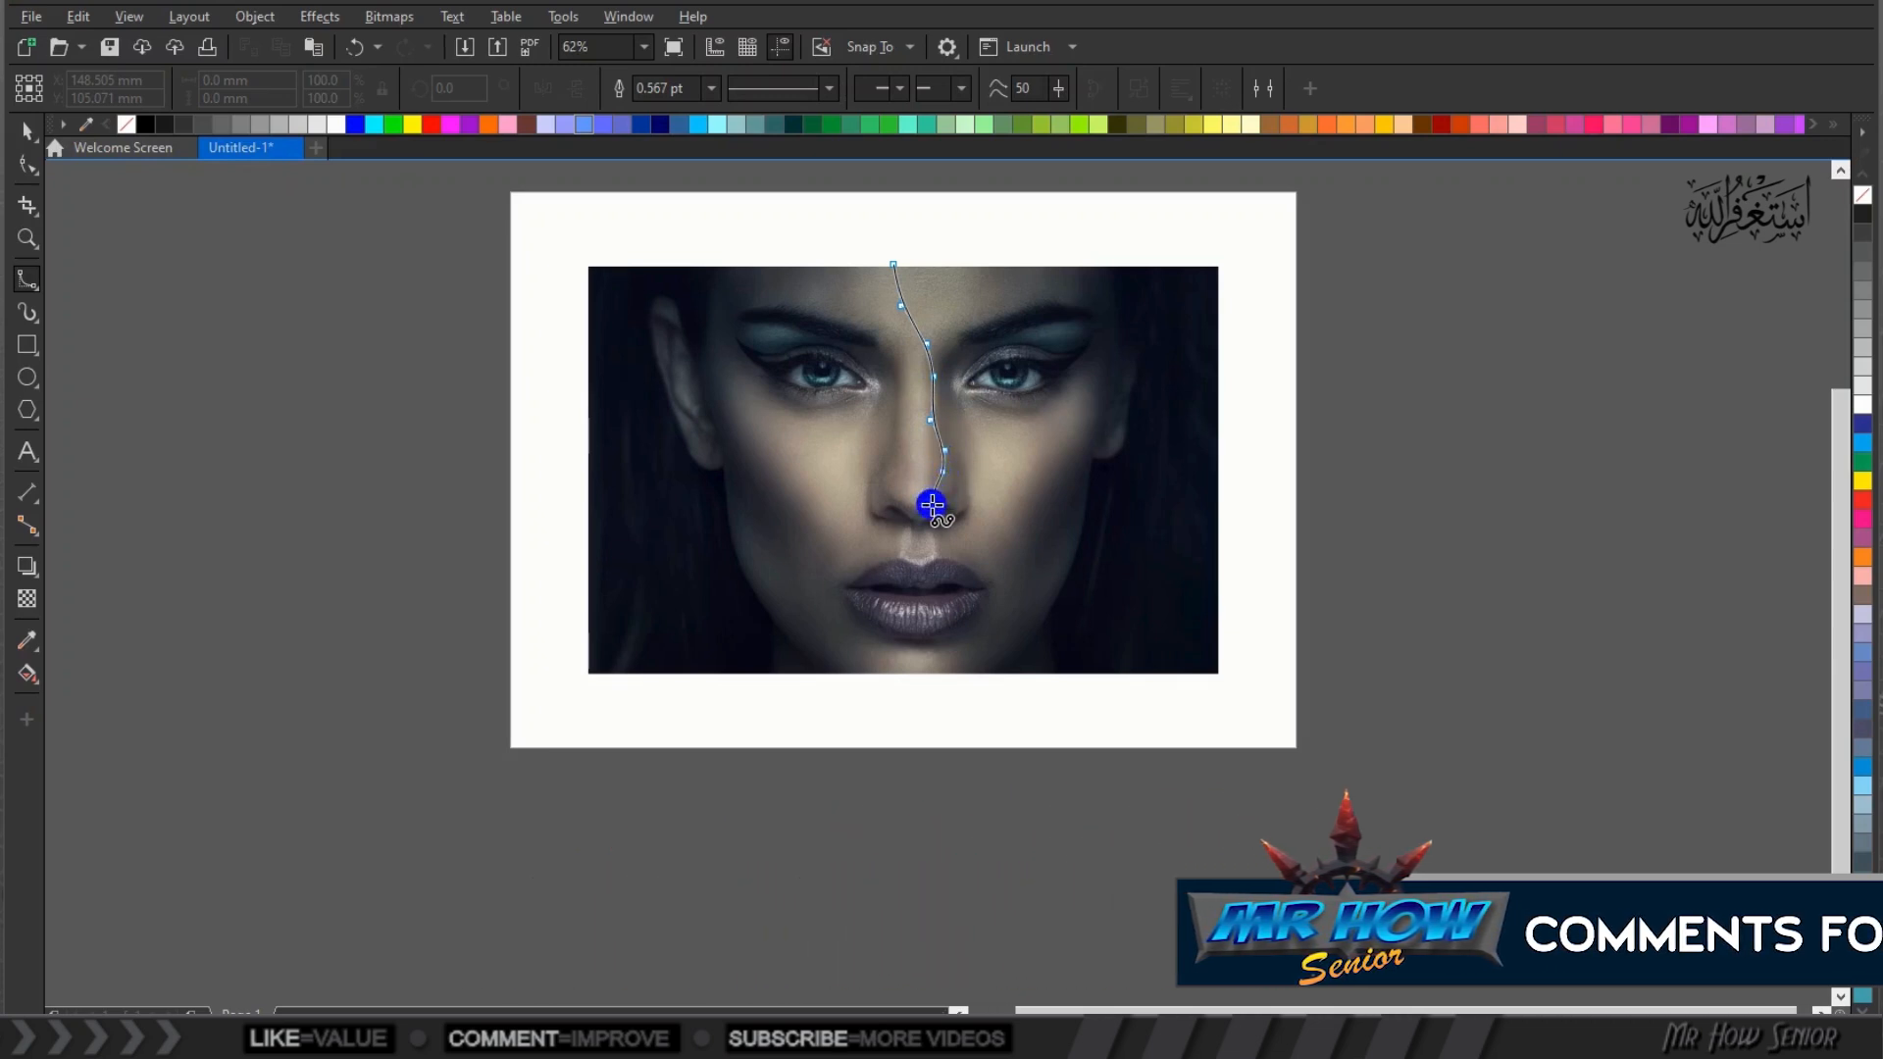
left_click(926, 524)
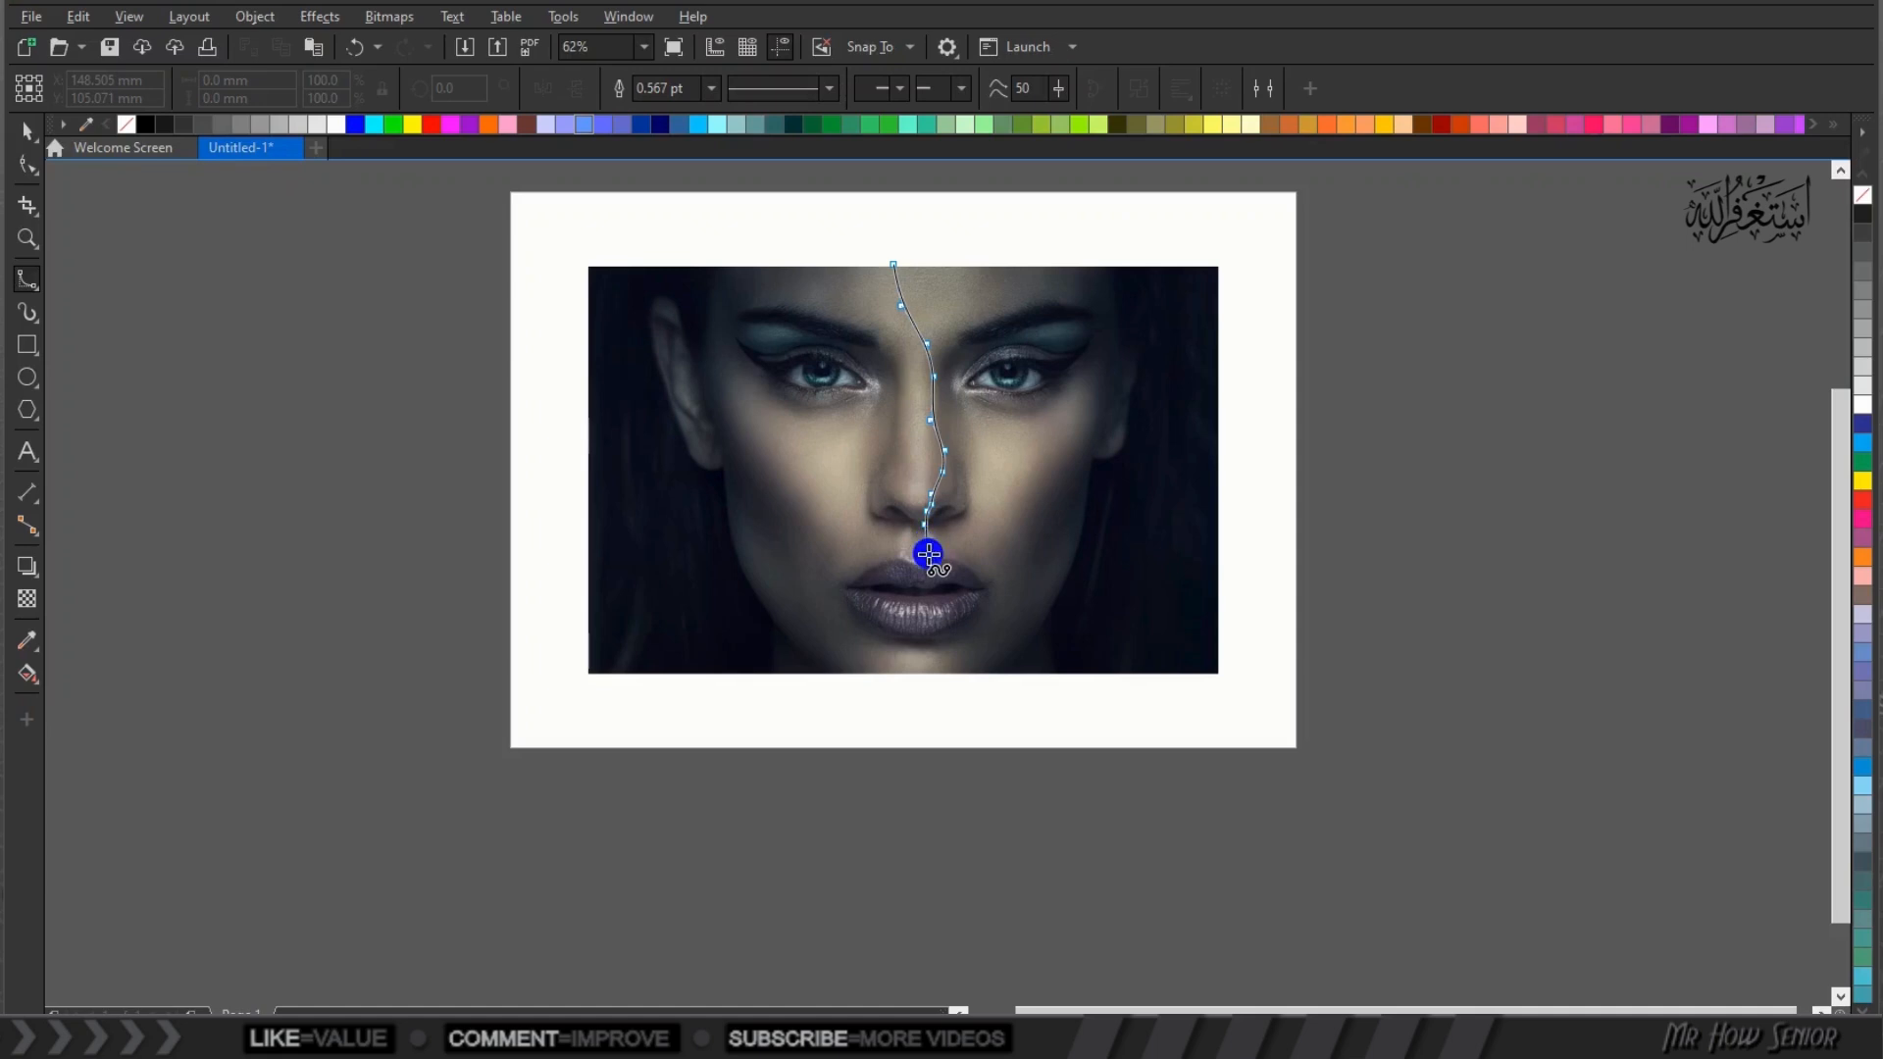
left_click_drag(918, 598, 917, 654)
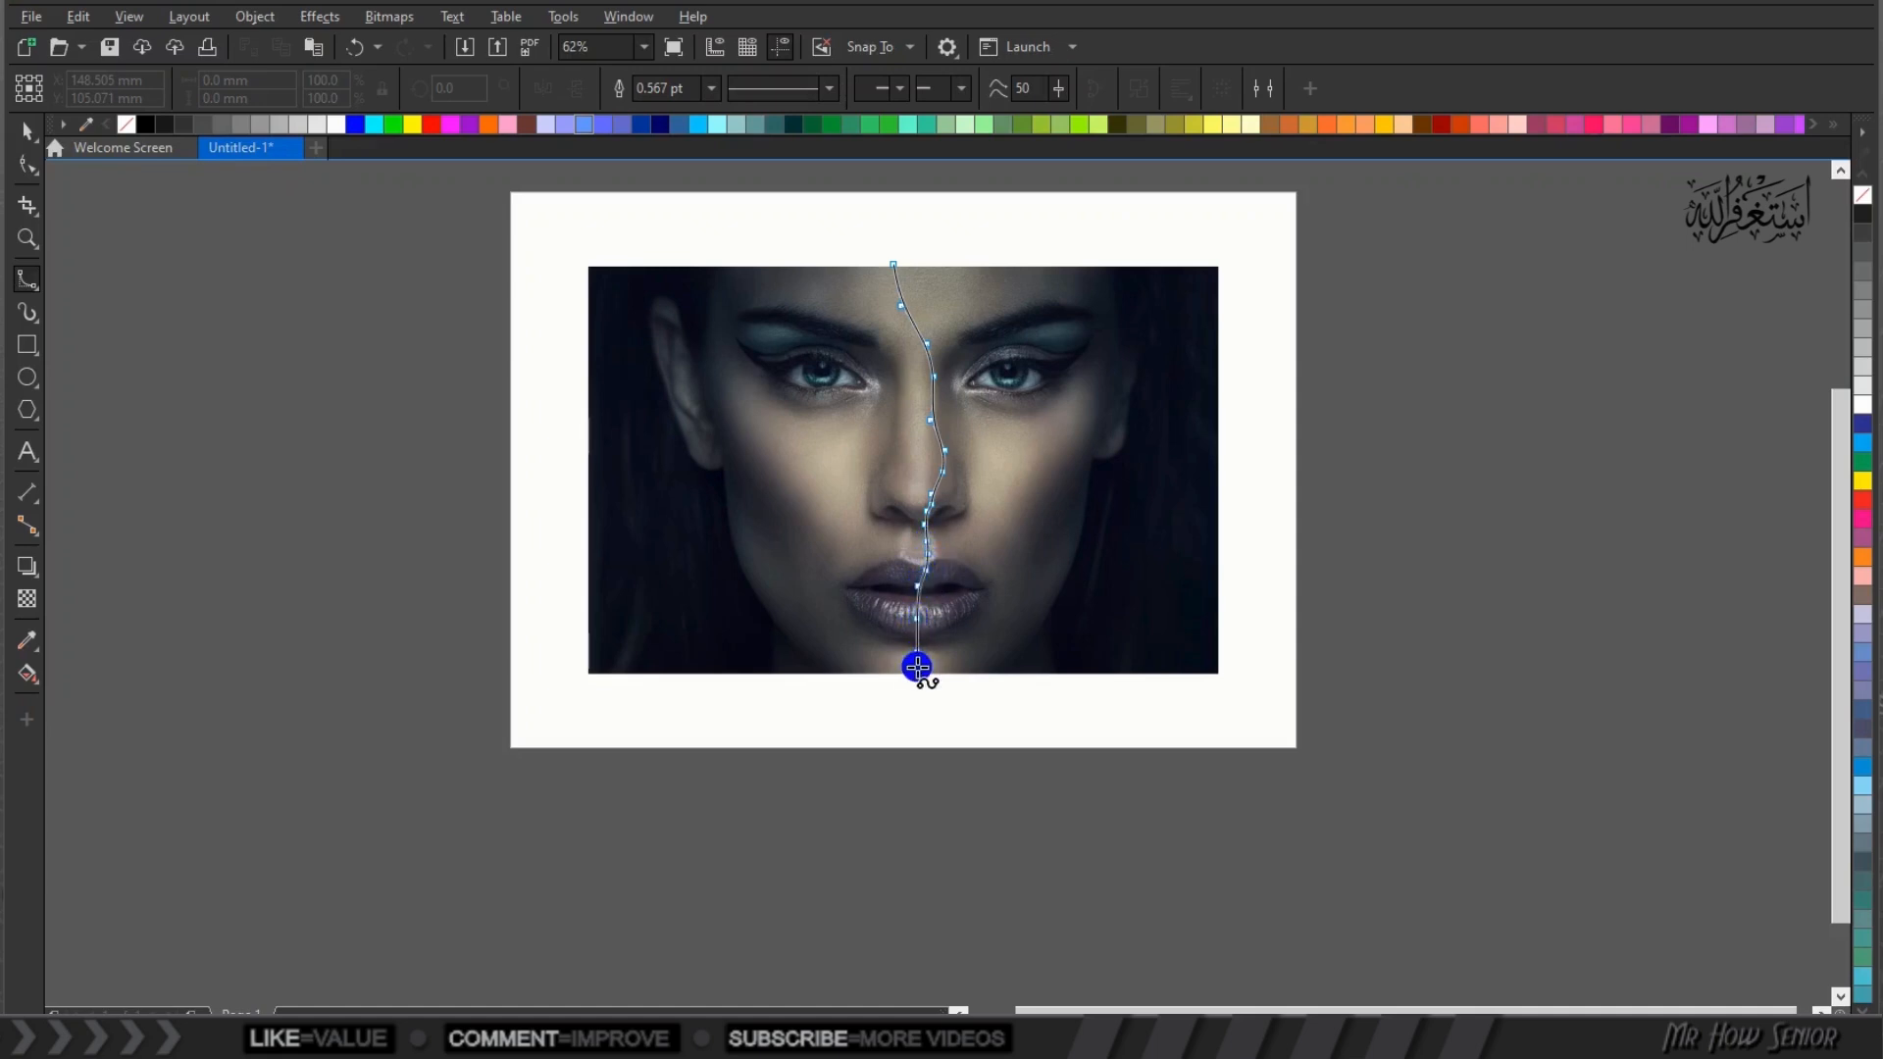
left_click(917, 673)
Close the B-spline around the photo's left half through its two left corners, making a shape about 129 × 152 mm
left_click(587, 673)
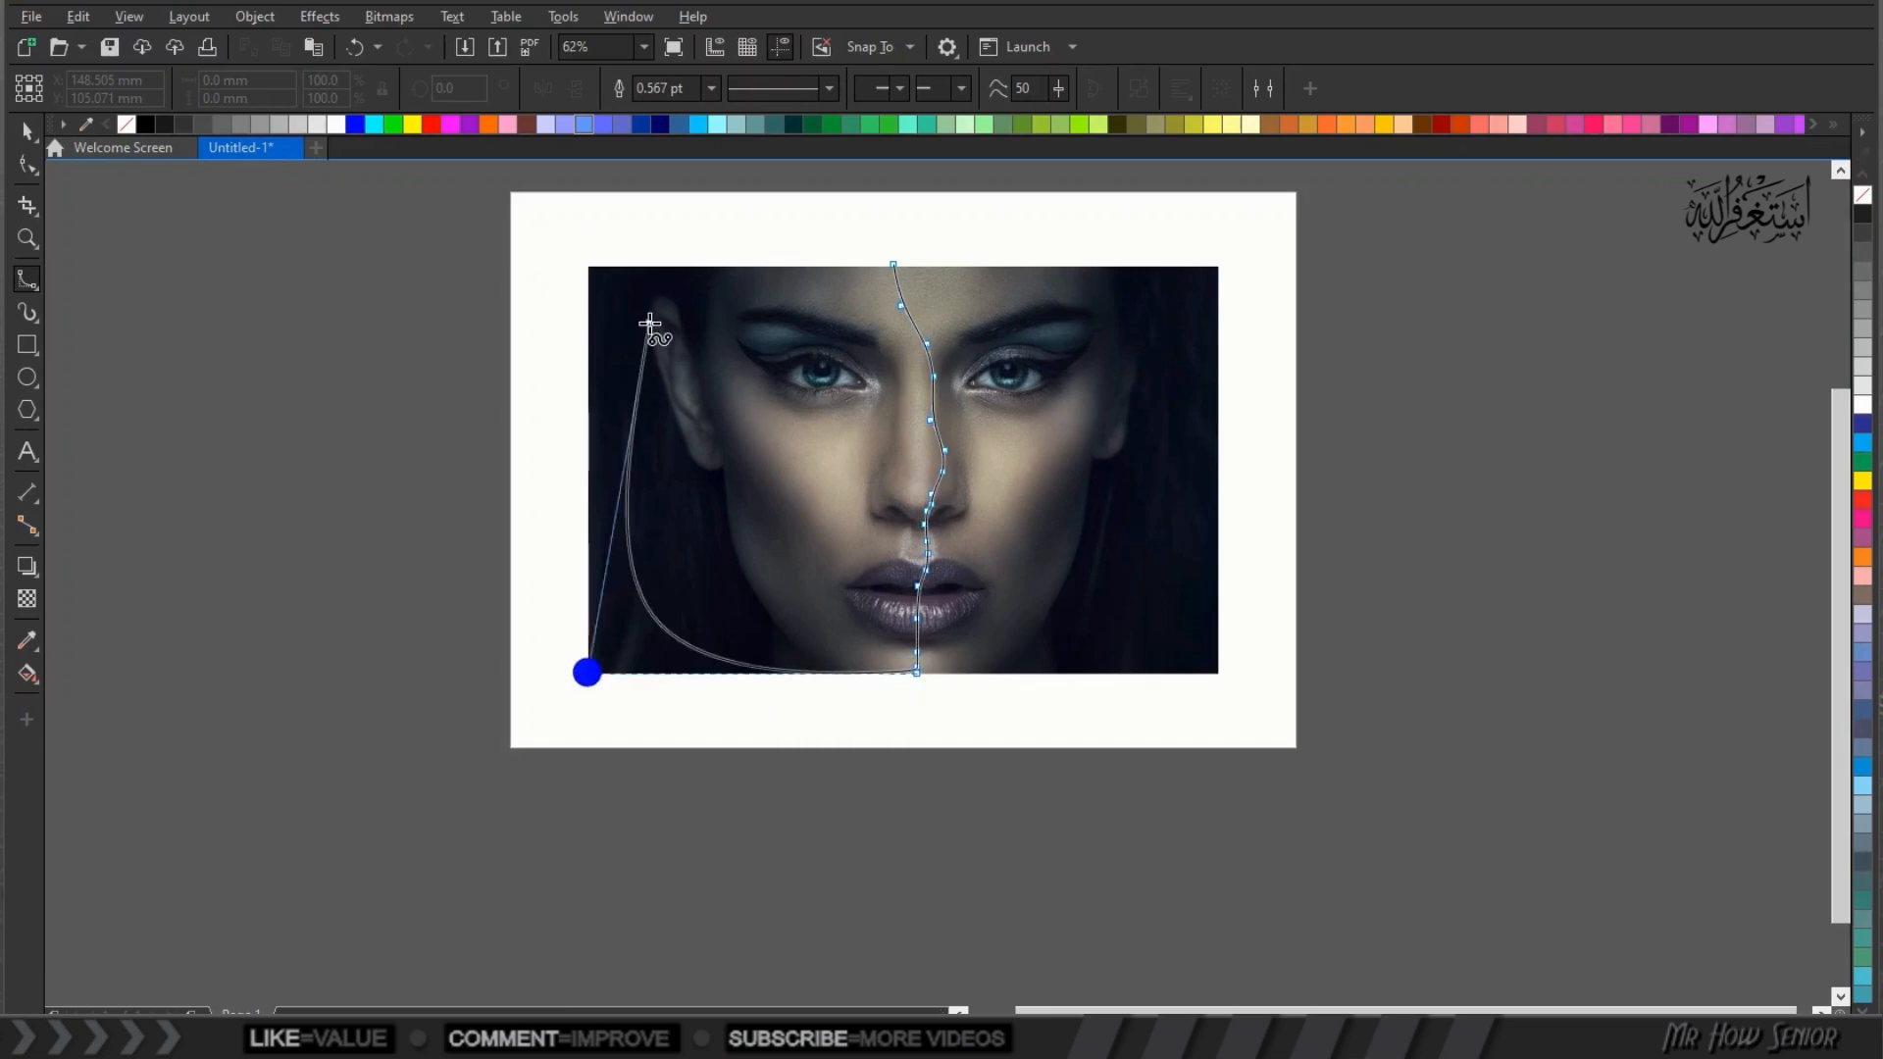
left_click(588, 265)
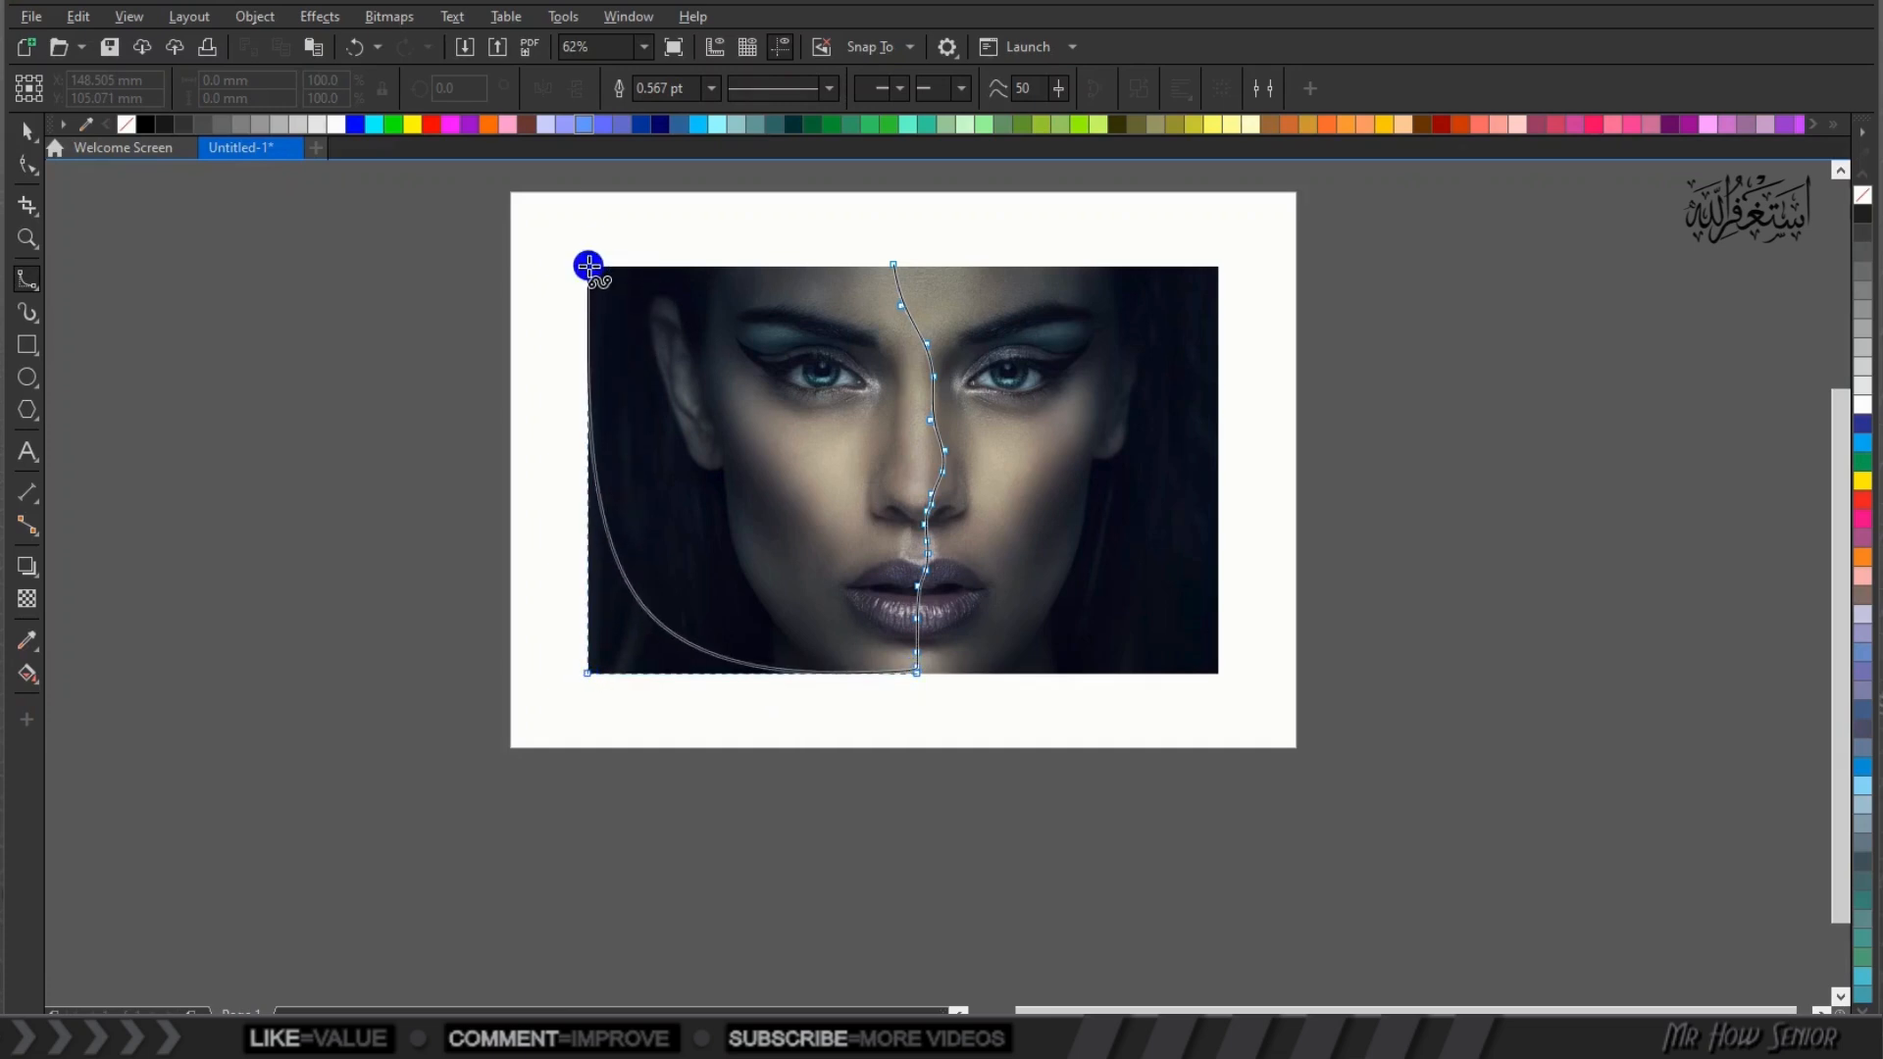
left_click(888, 266)
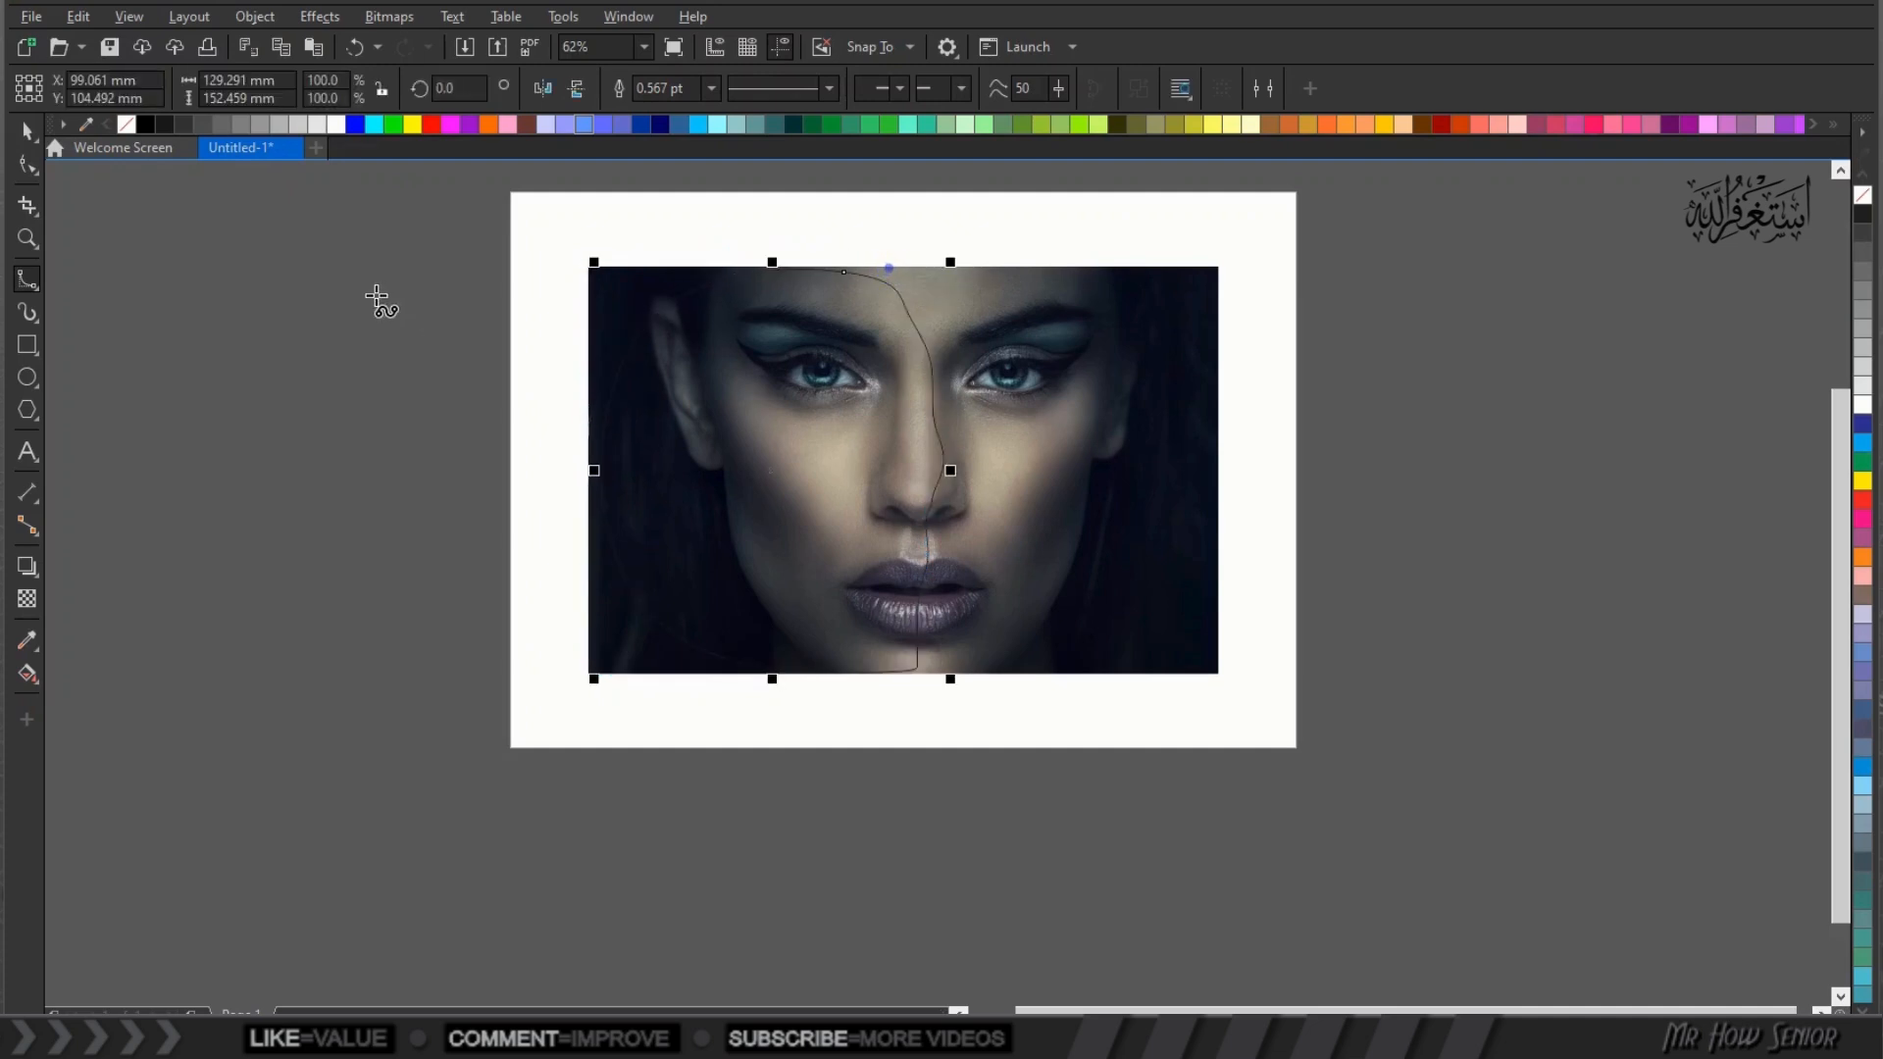
Clamp the left shape's control points at the photo's upper-left and lower-left corners to make them sharp
double_click(732, 403)
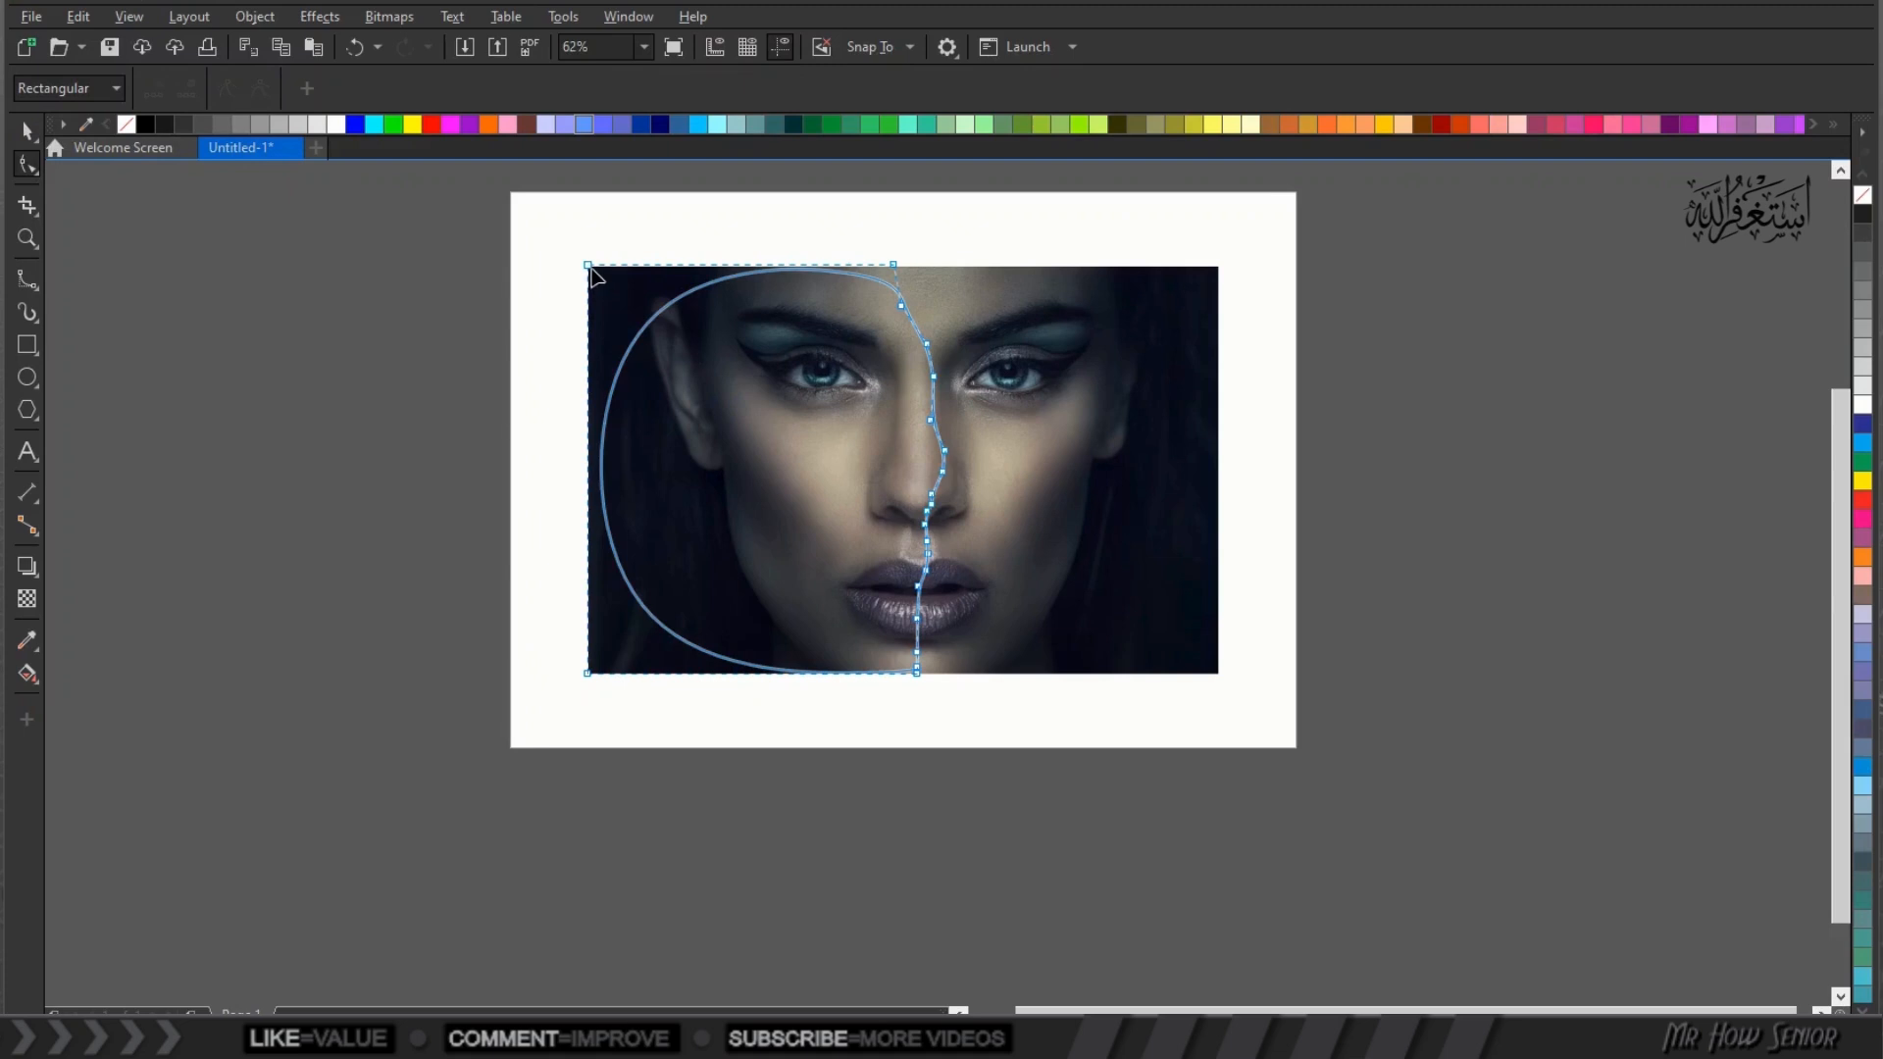
left_click(591, 269)
left_click(226, 92)
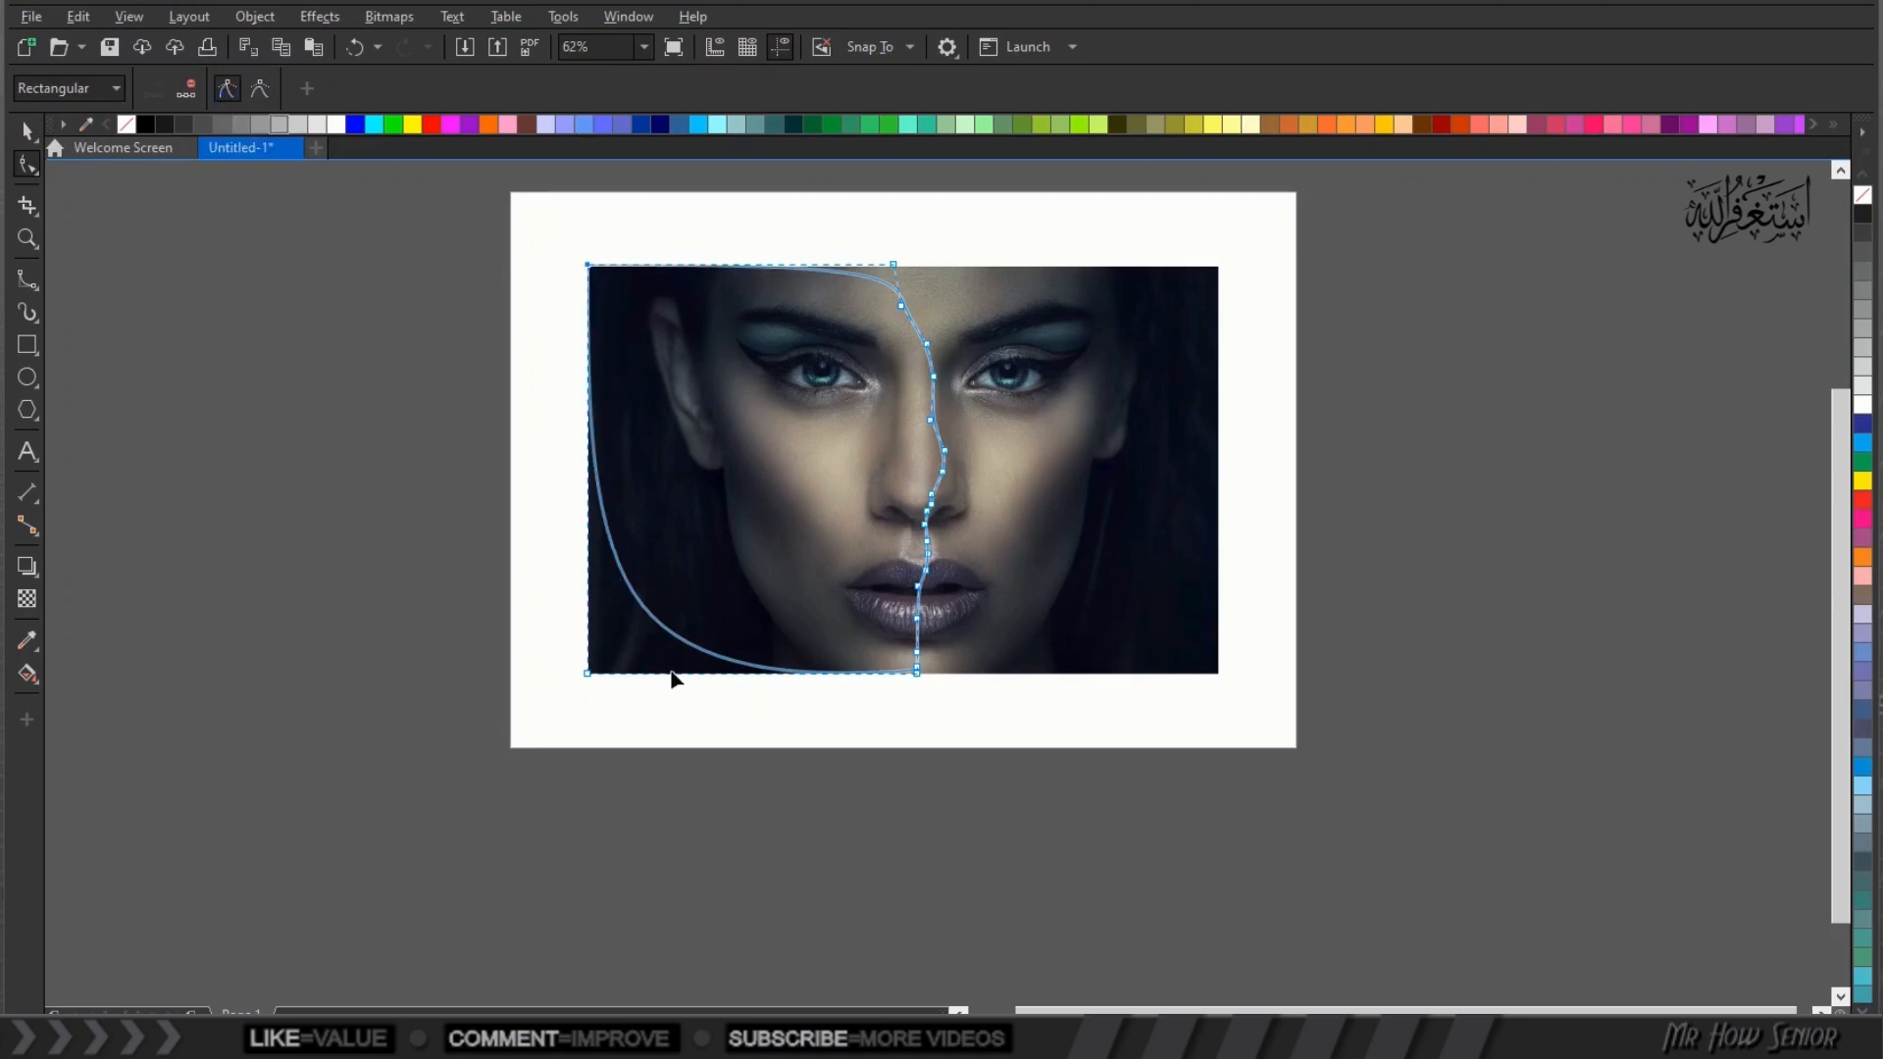
left_click(587, 673)
left_click(221, 89)
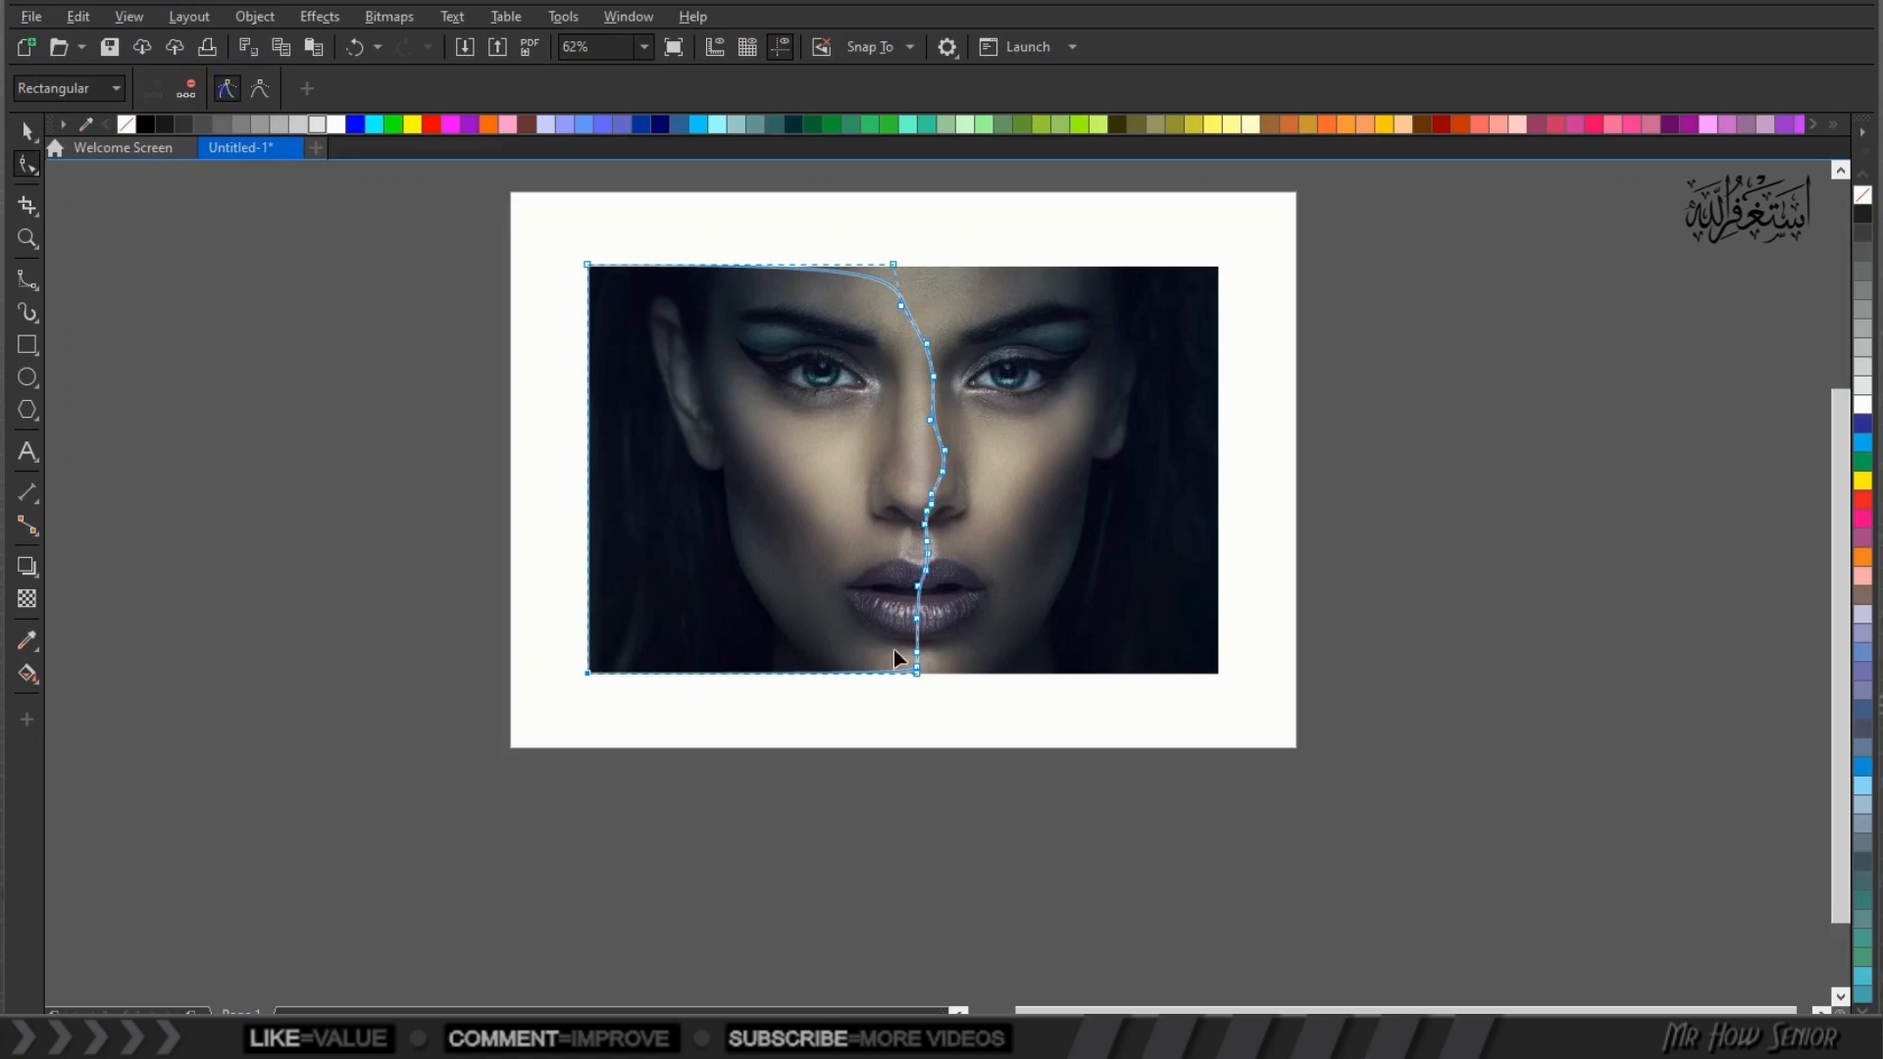
left_click(27, 130)
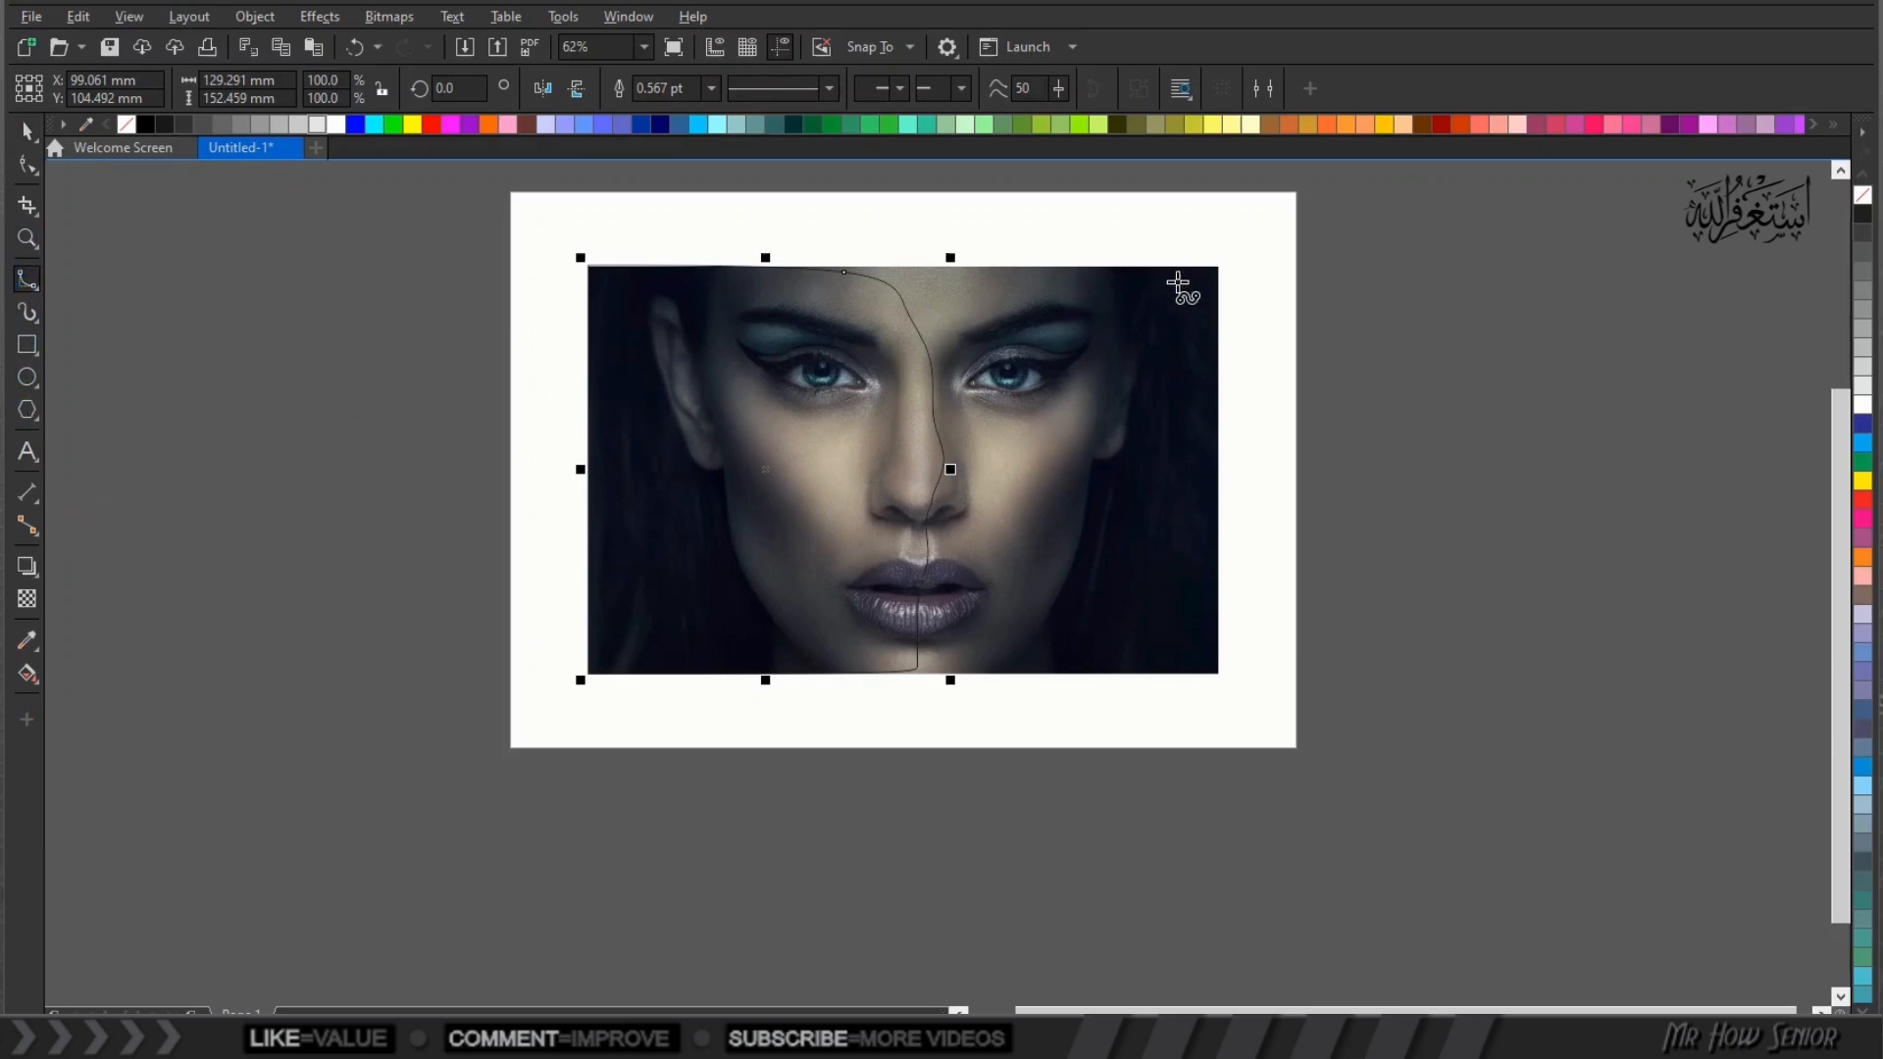
Start a second B-spline at the photo's upper-right corner, through the lower-right corner, to the dividing curve's lower end
left_click(1216, 265)
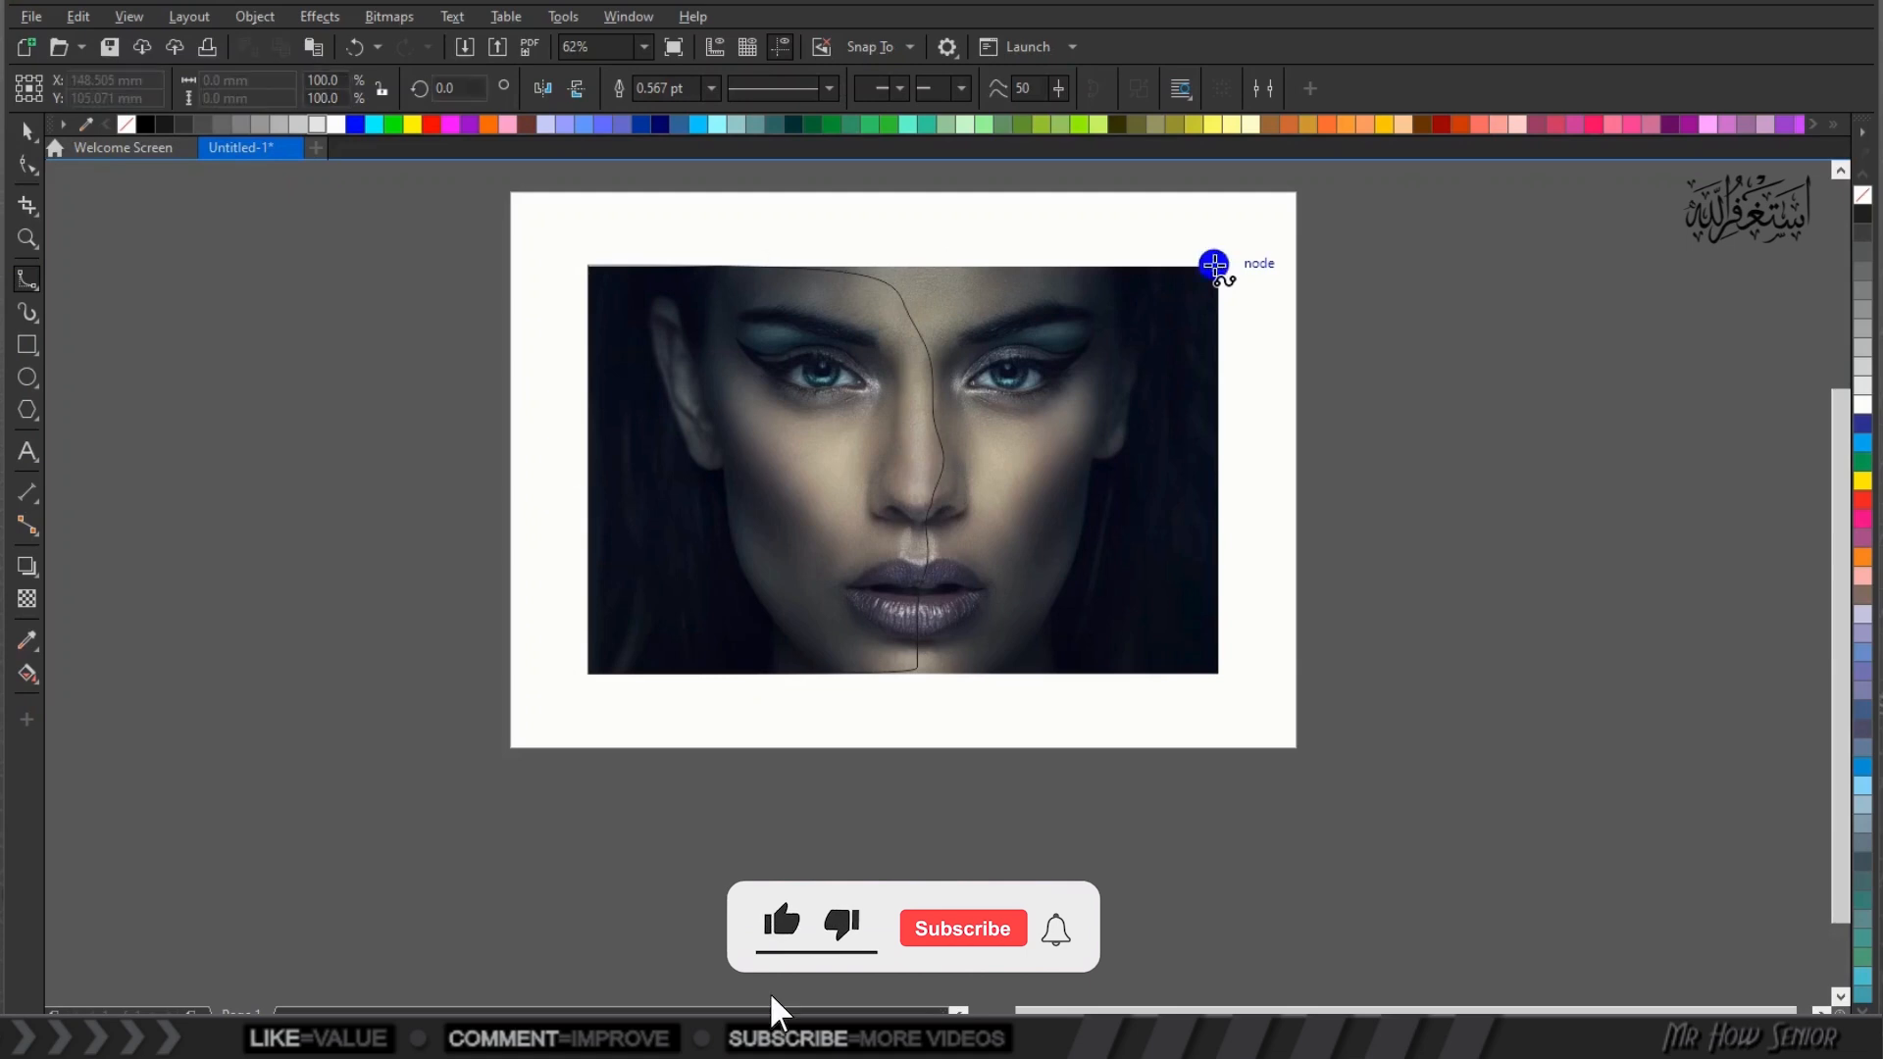
left_click(1217, 672)
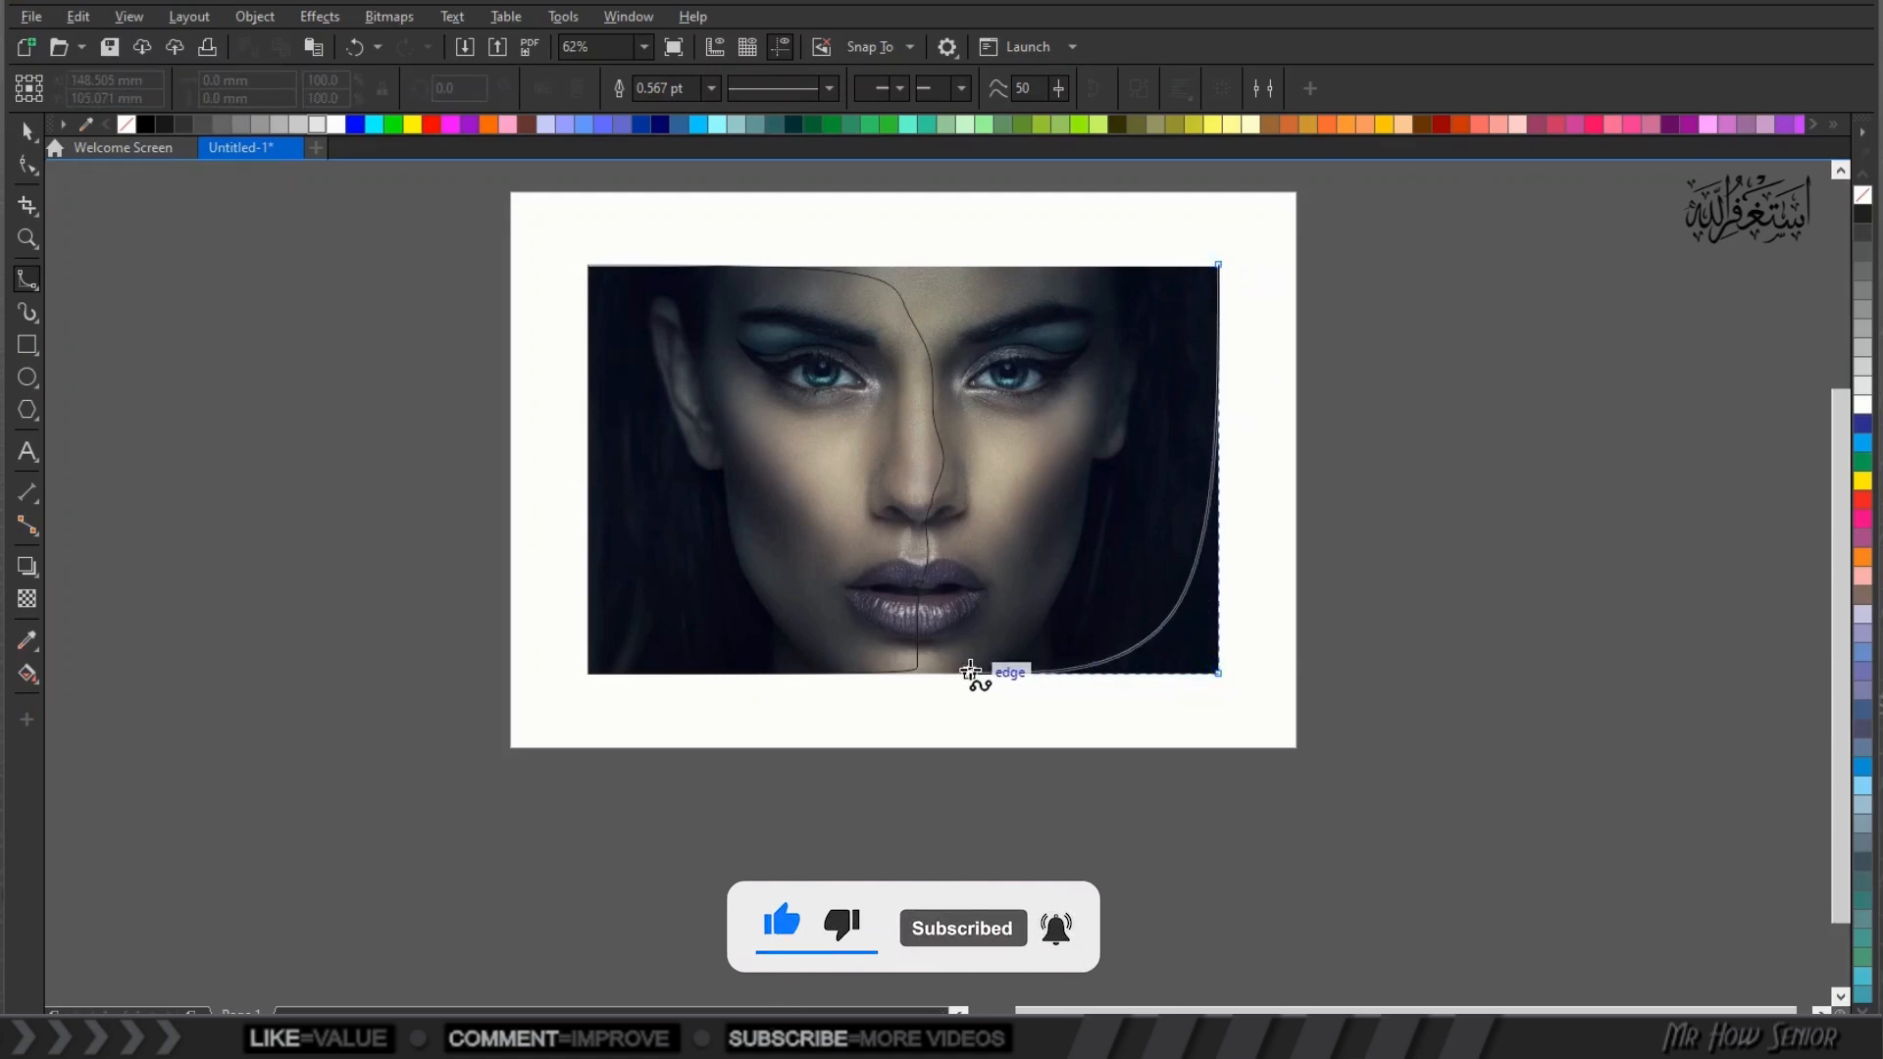
left_click(916, 673)
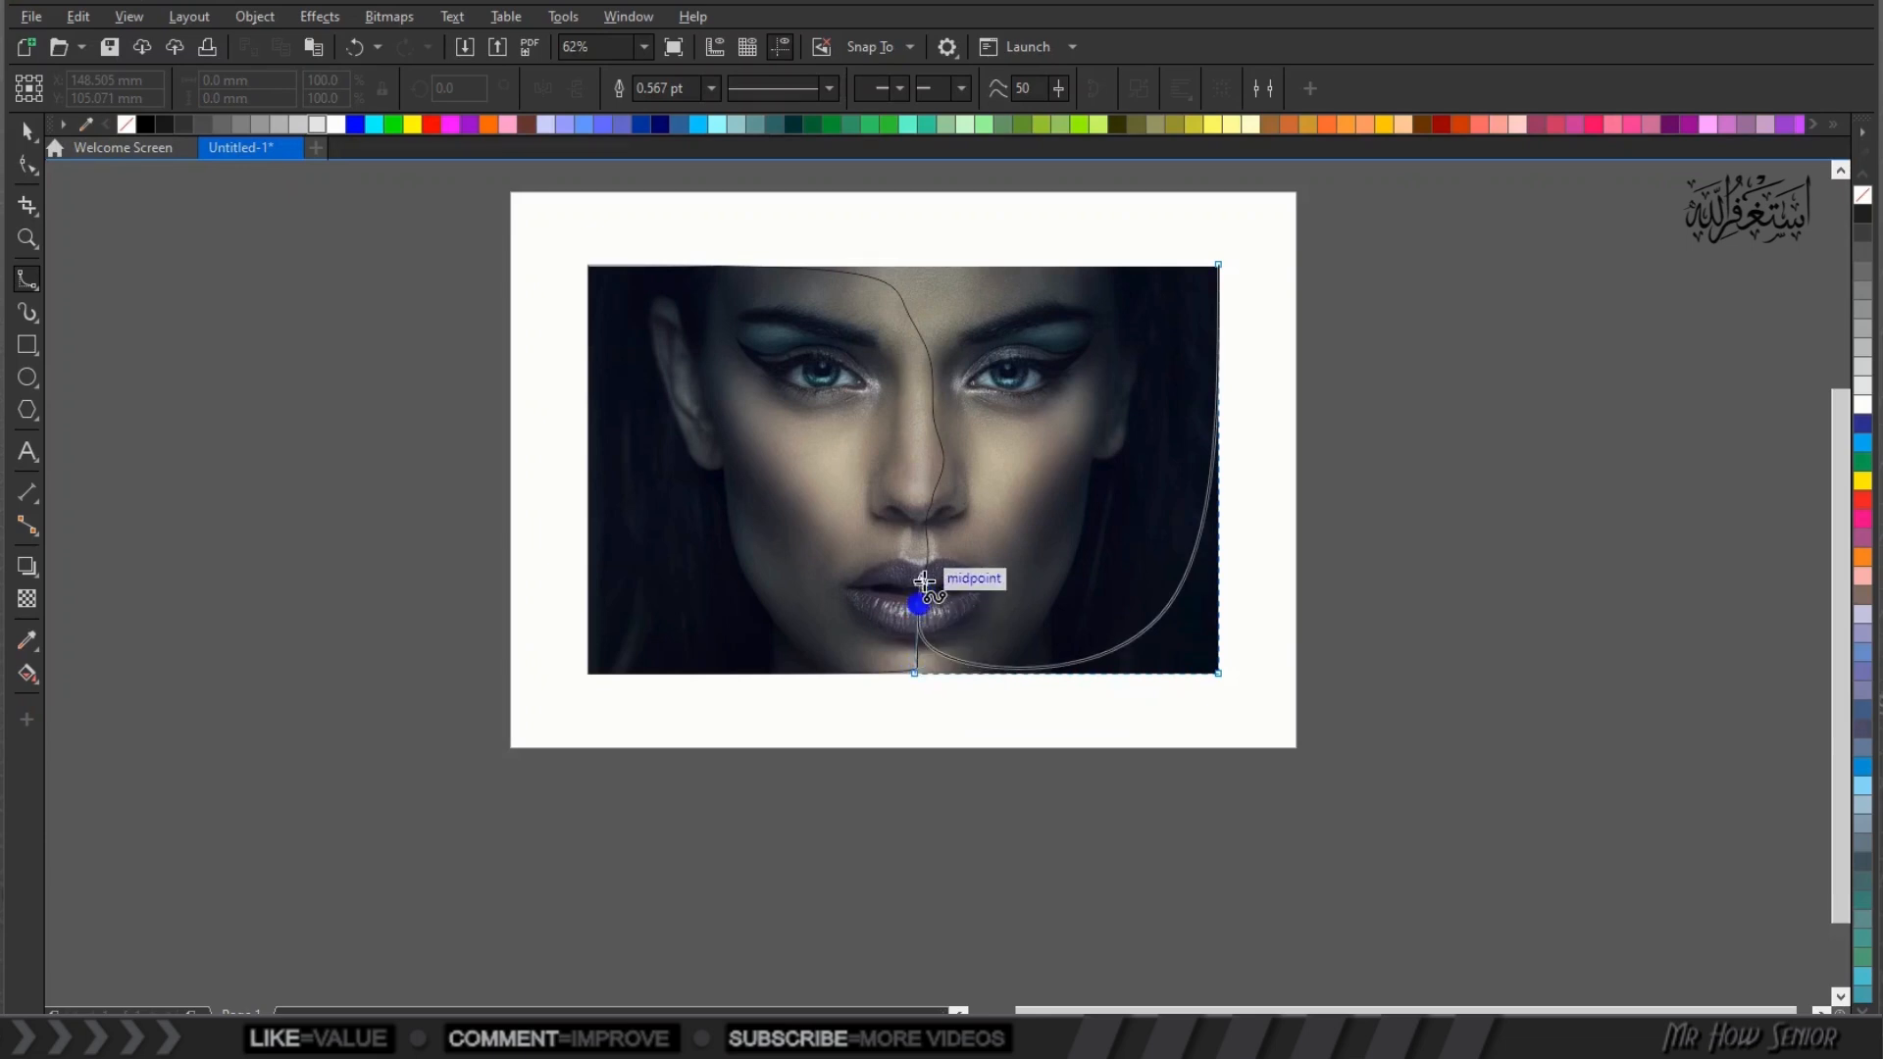
Continue the second B-spline upward along the dividing curve, over lips, nose and forehead, to the photo's top edge
left_click(927, 579)
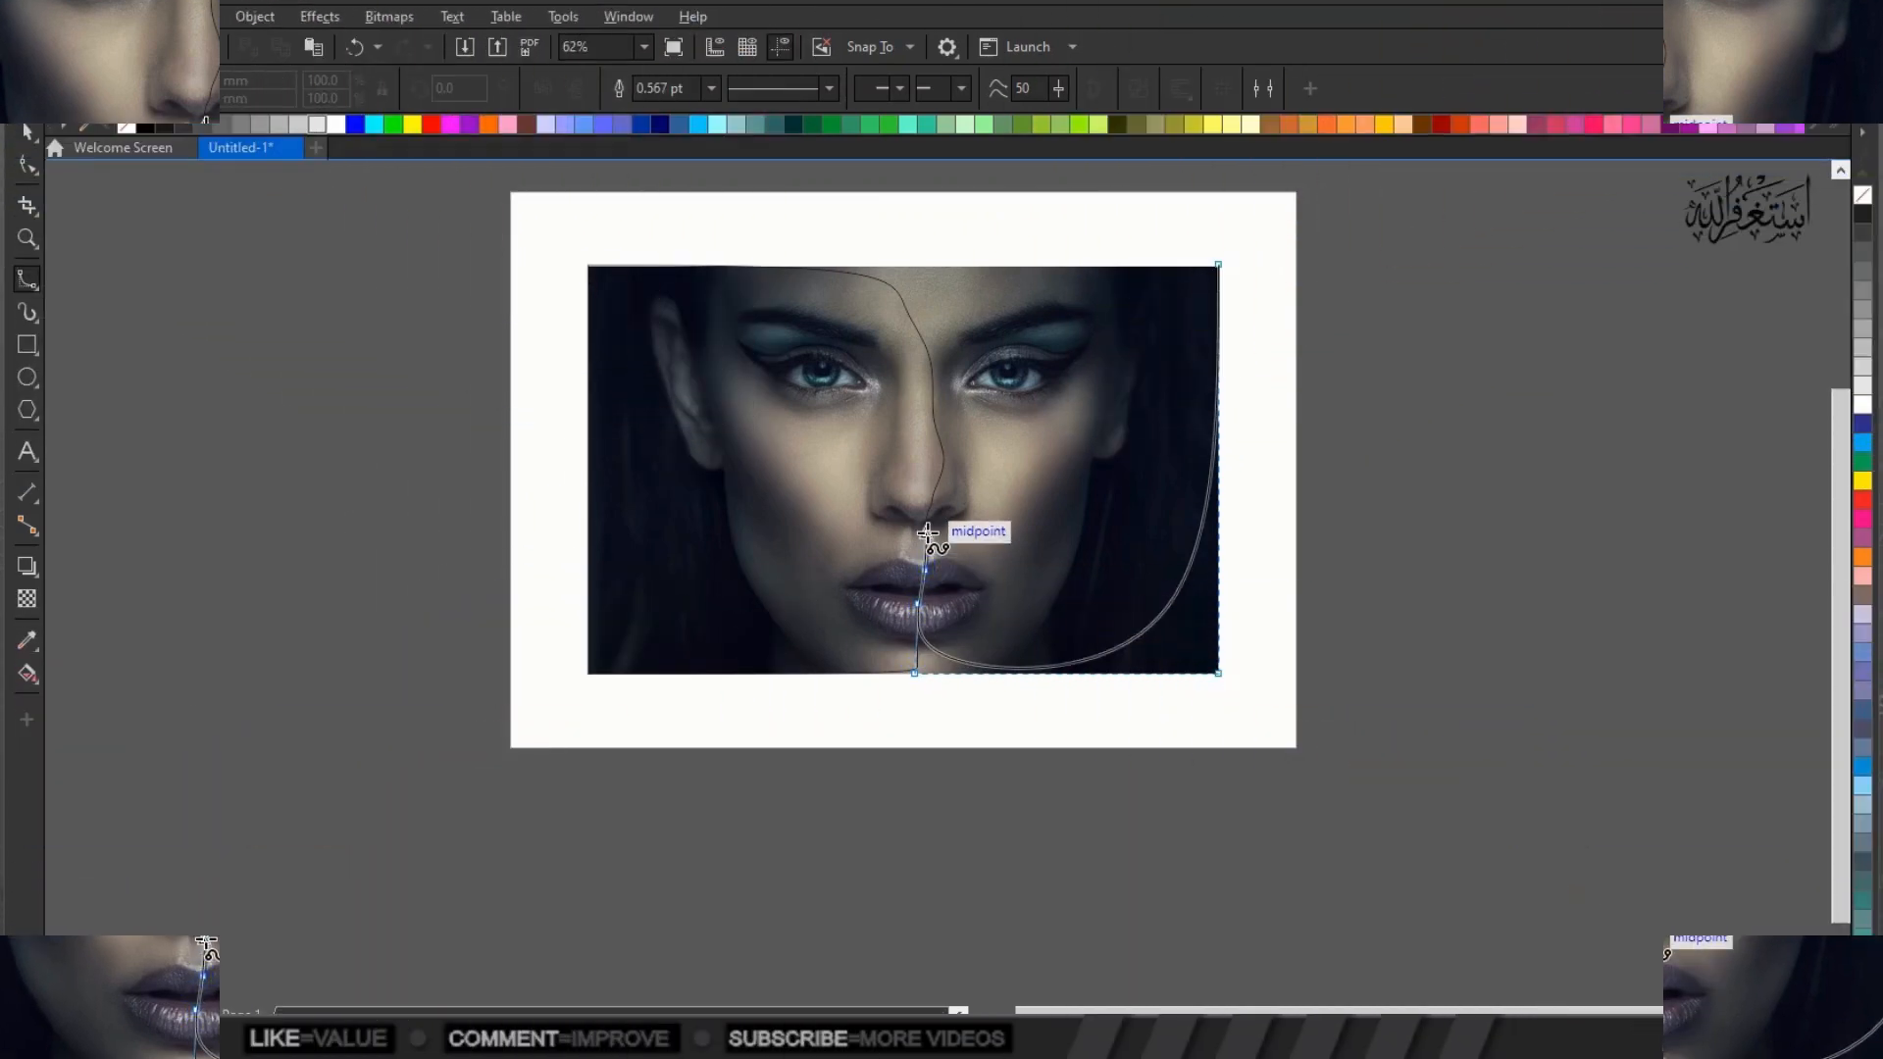
left_click(925, 532)
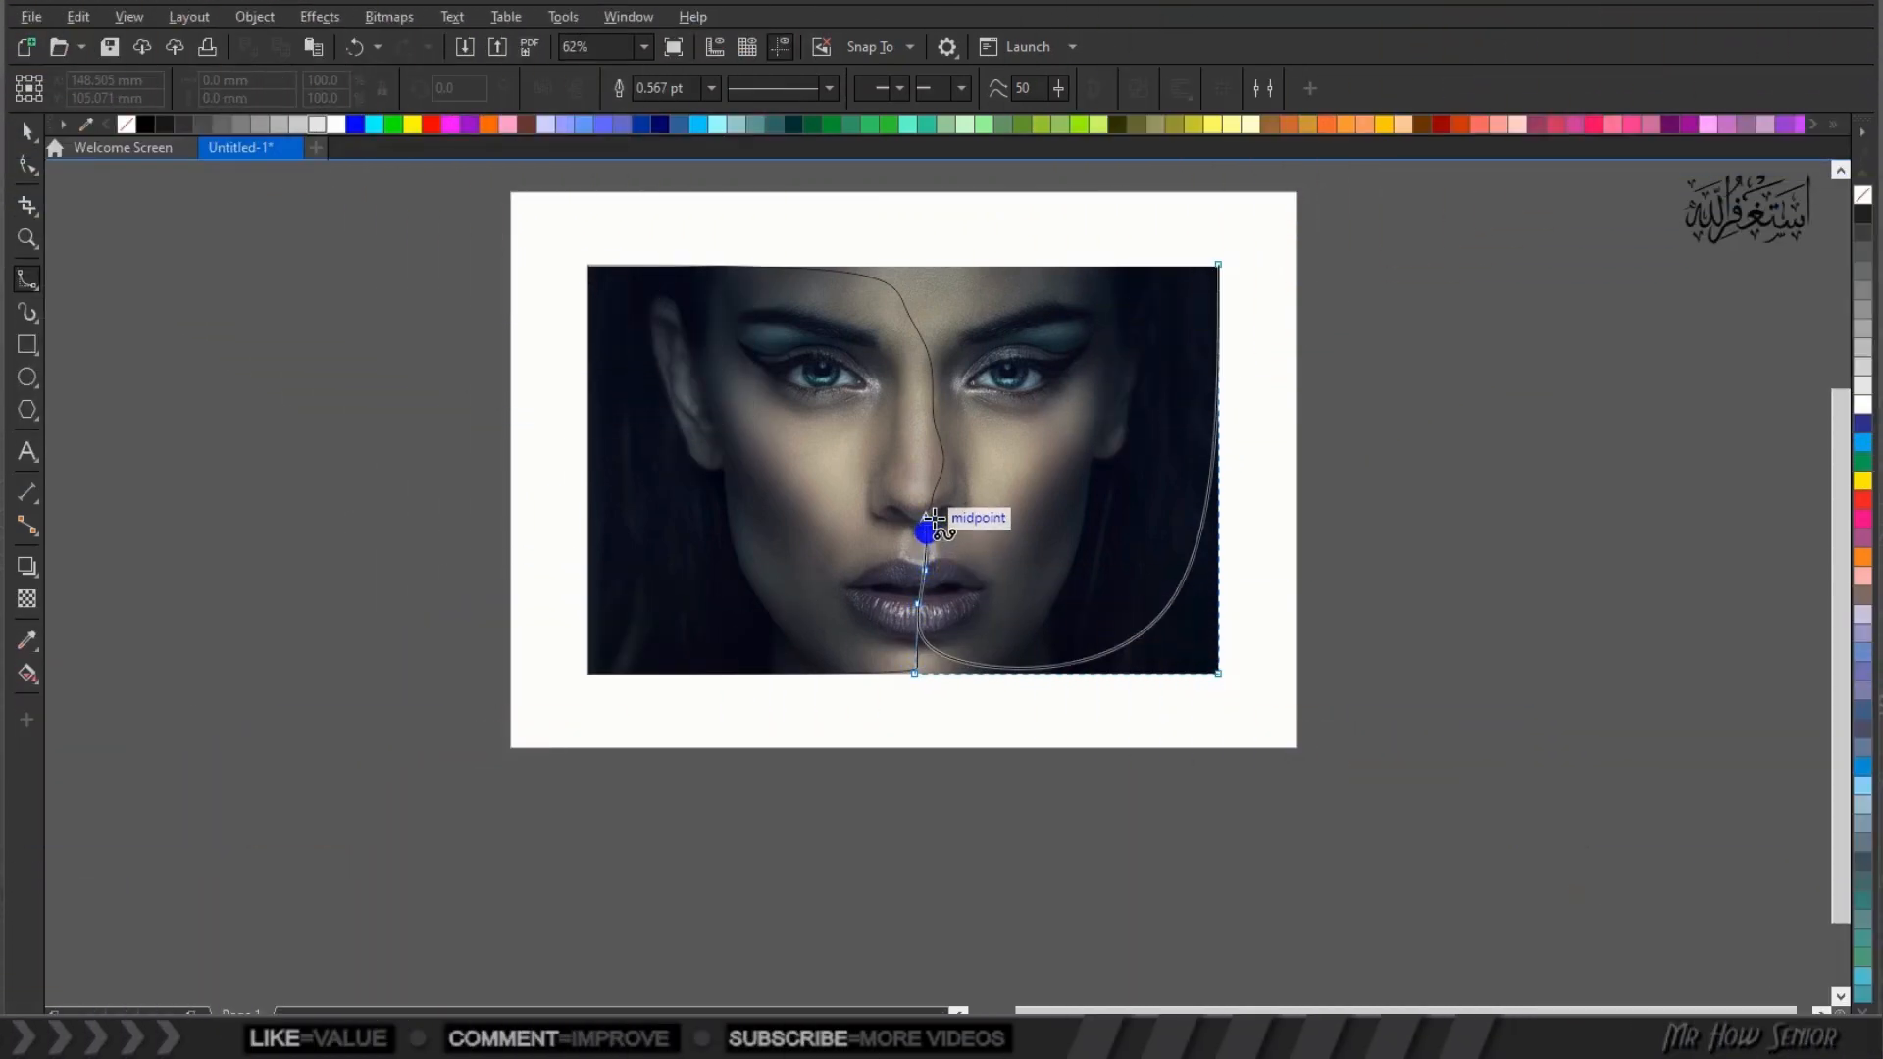
left_click(930, 504)
left_click(942, 471)
left_click(937, 433)
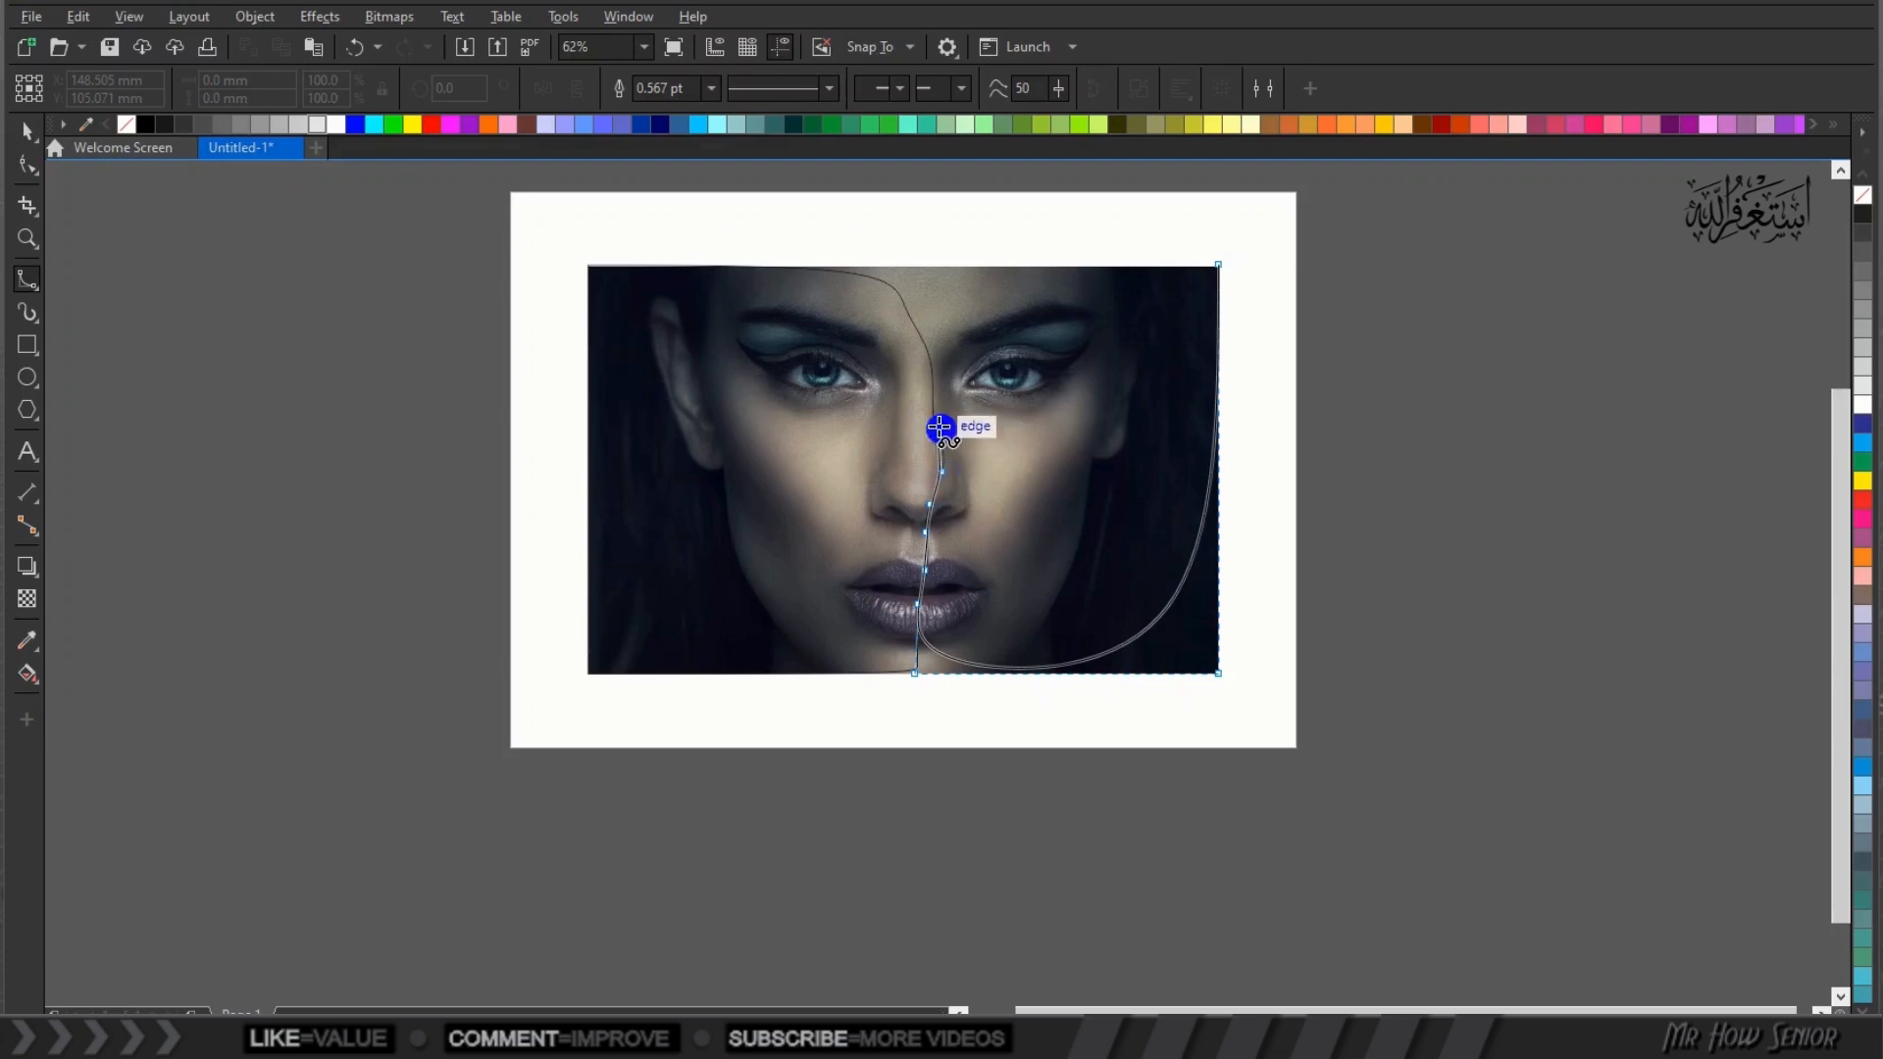
left_click(933, 407)
left_click(932, 371)
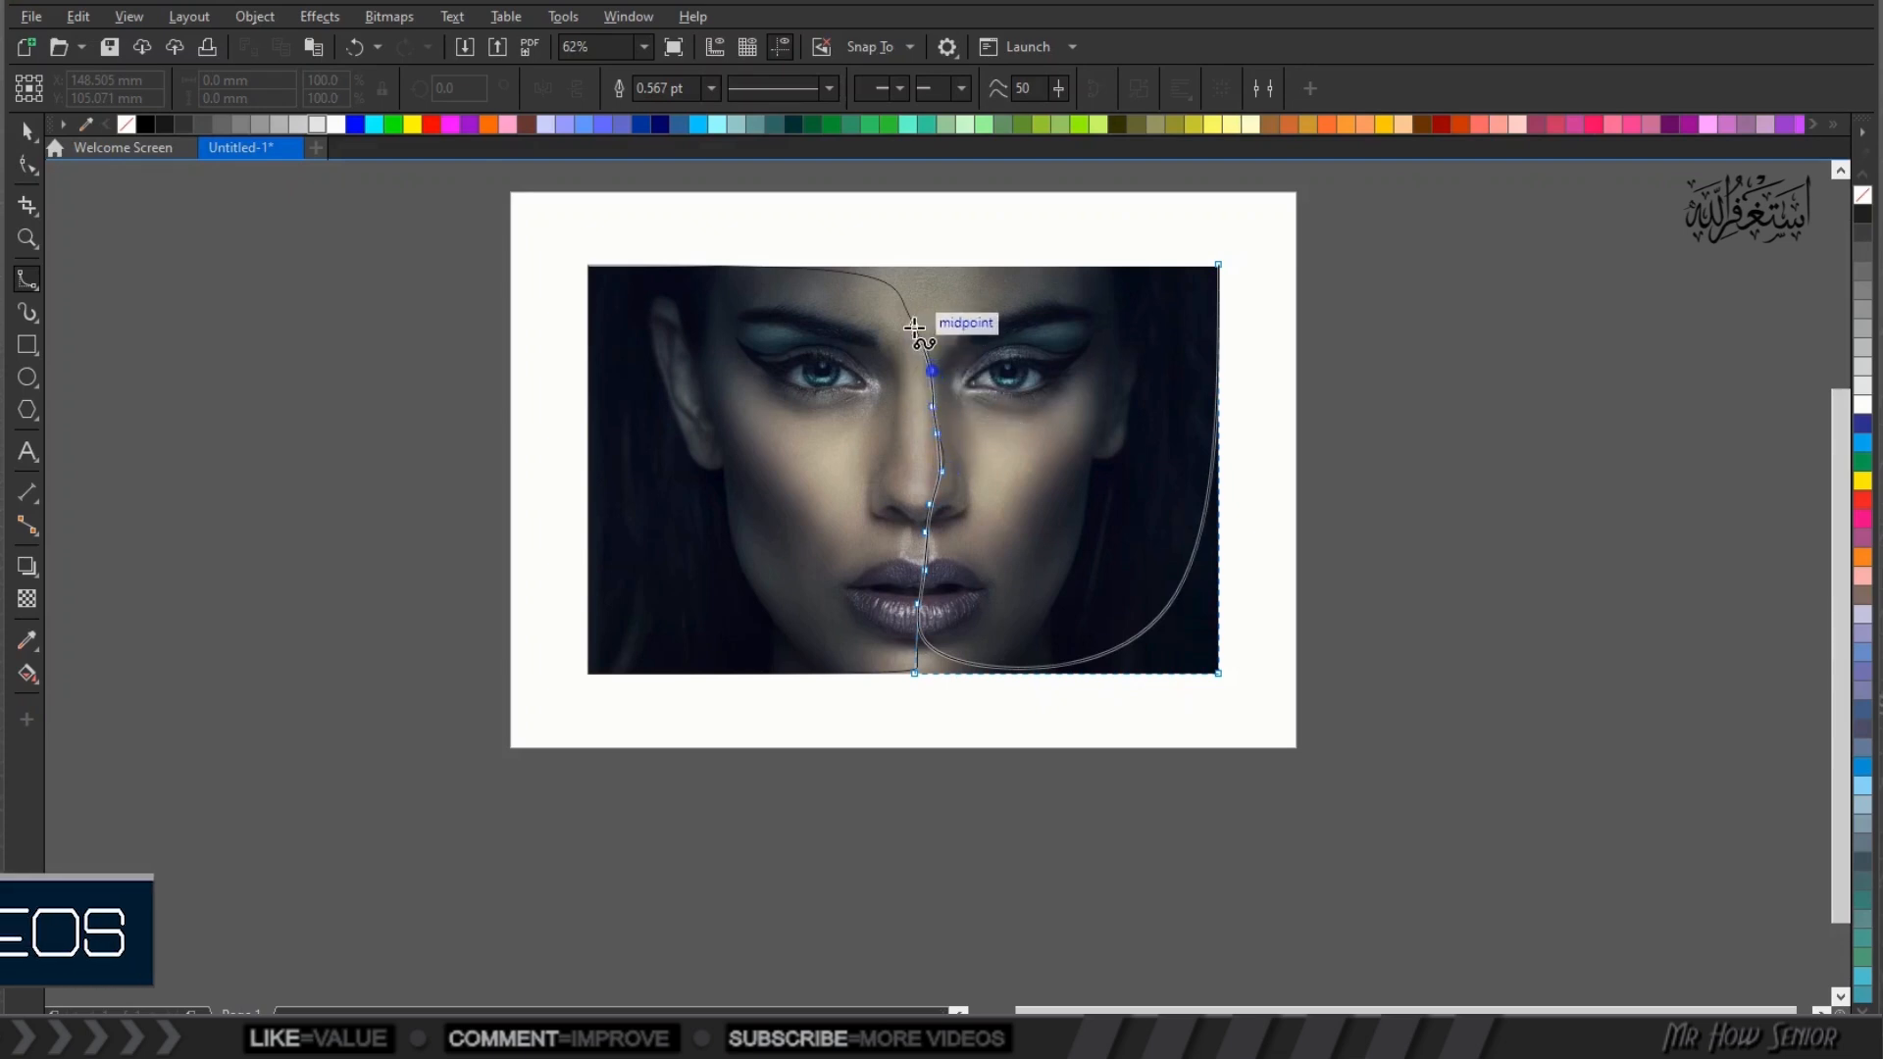
left_click(903, 306)
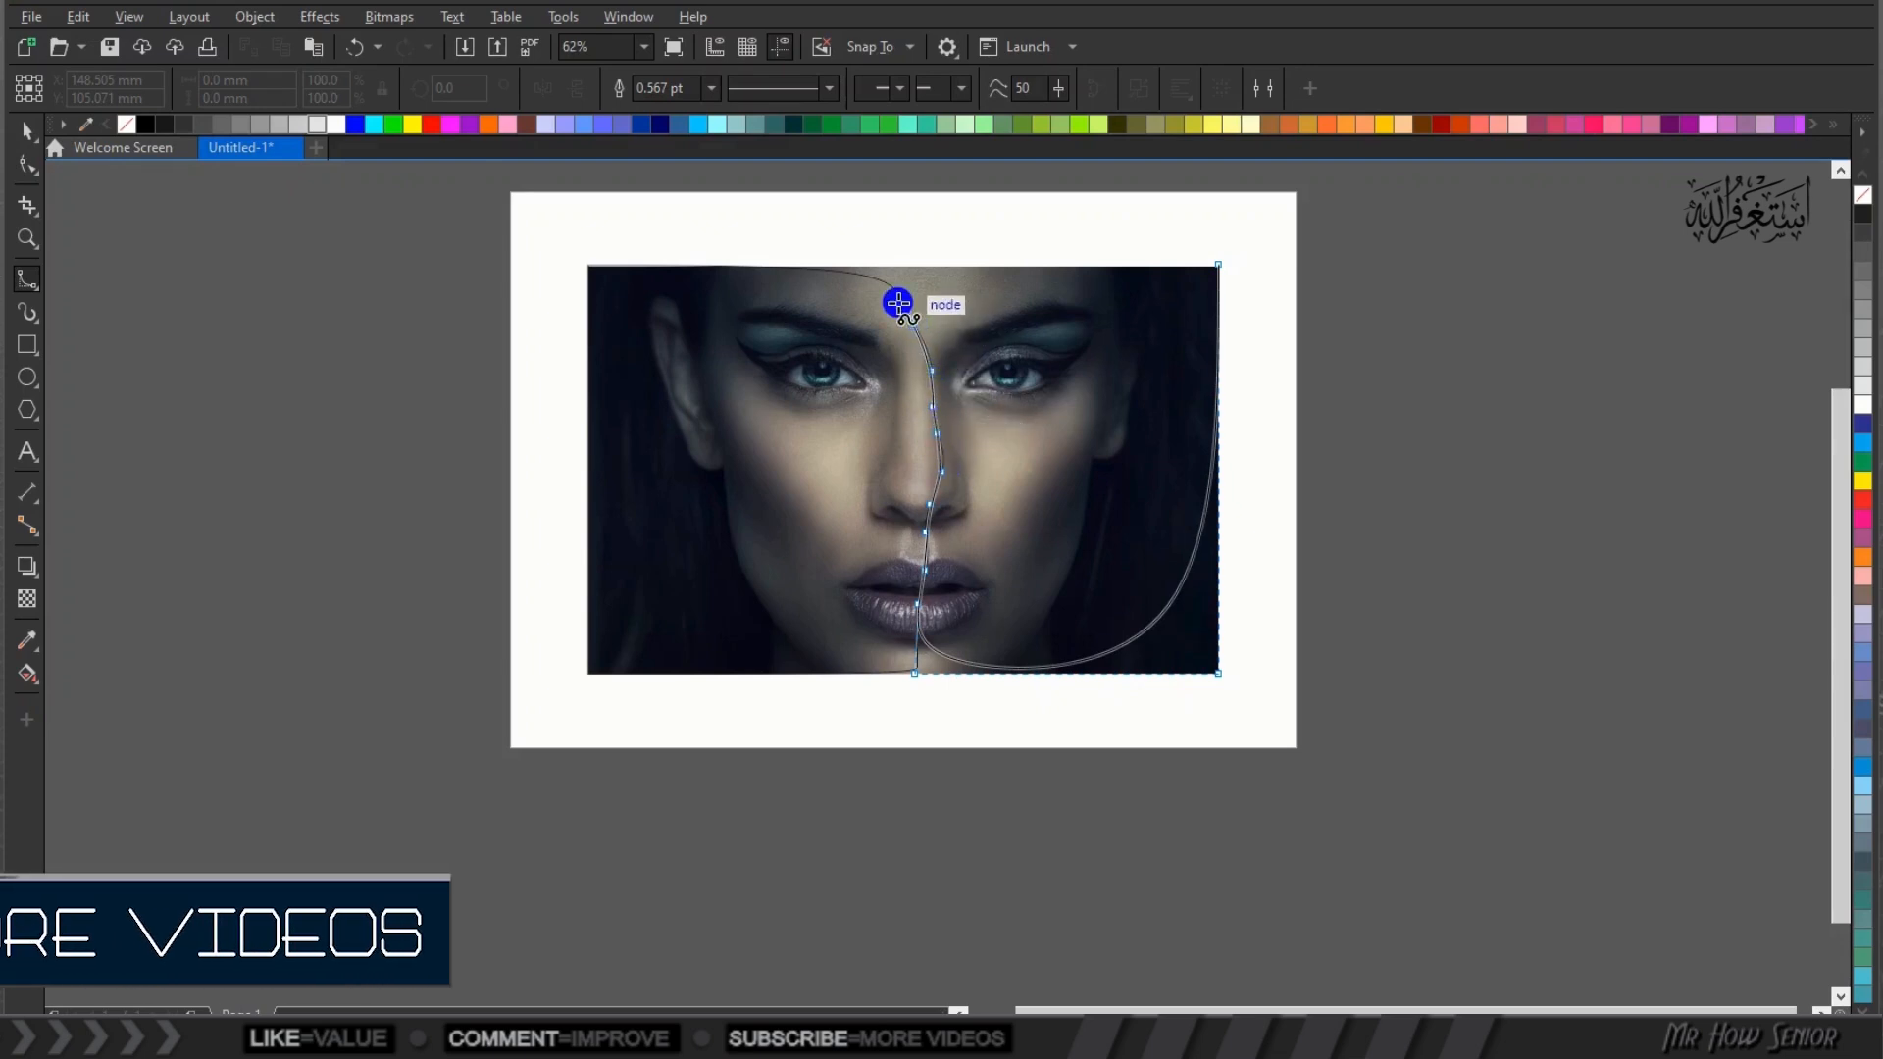
left_click(848, 271)
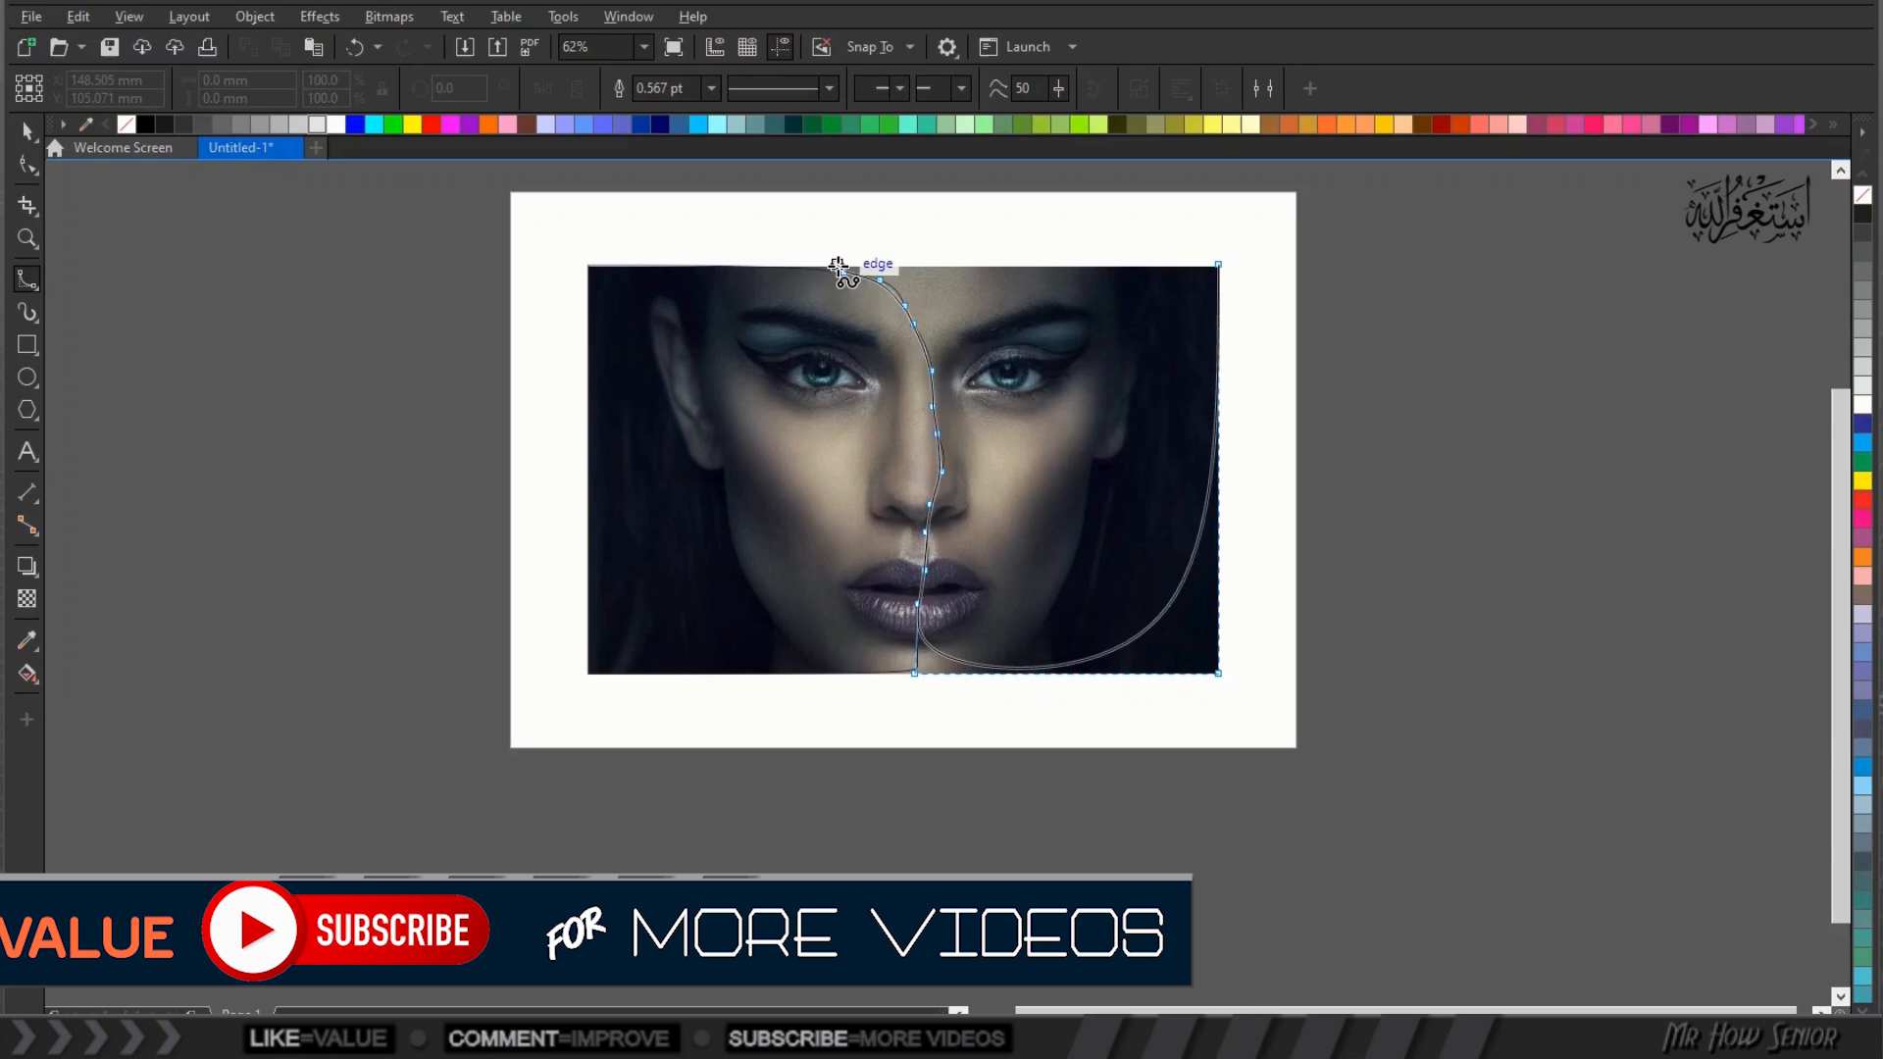
Run the B-spline along the photo's top edge and close it at the upper-right corner, making a shape about 140 × 152 mm
left_click(940, 265)
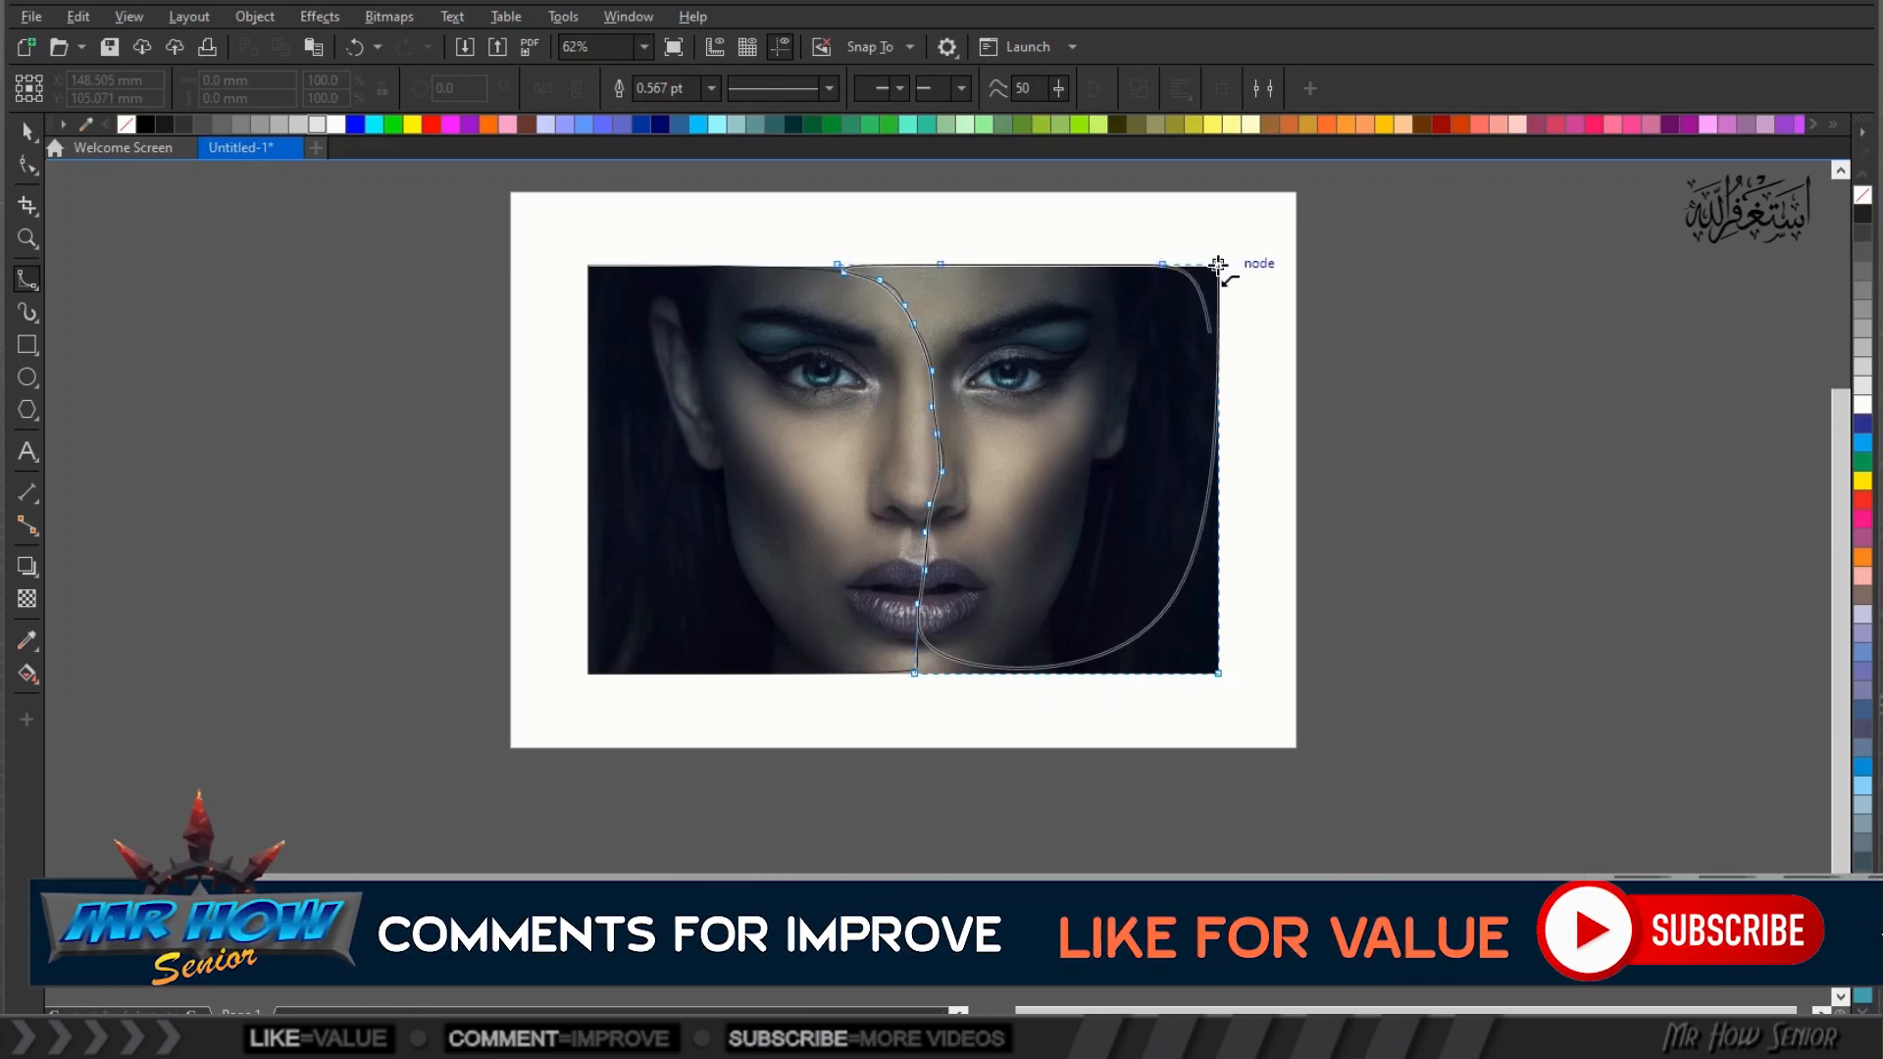
left_click(1217, 264)
left_click(27, 130)
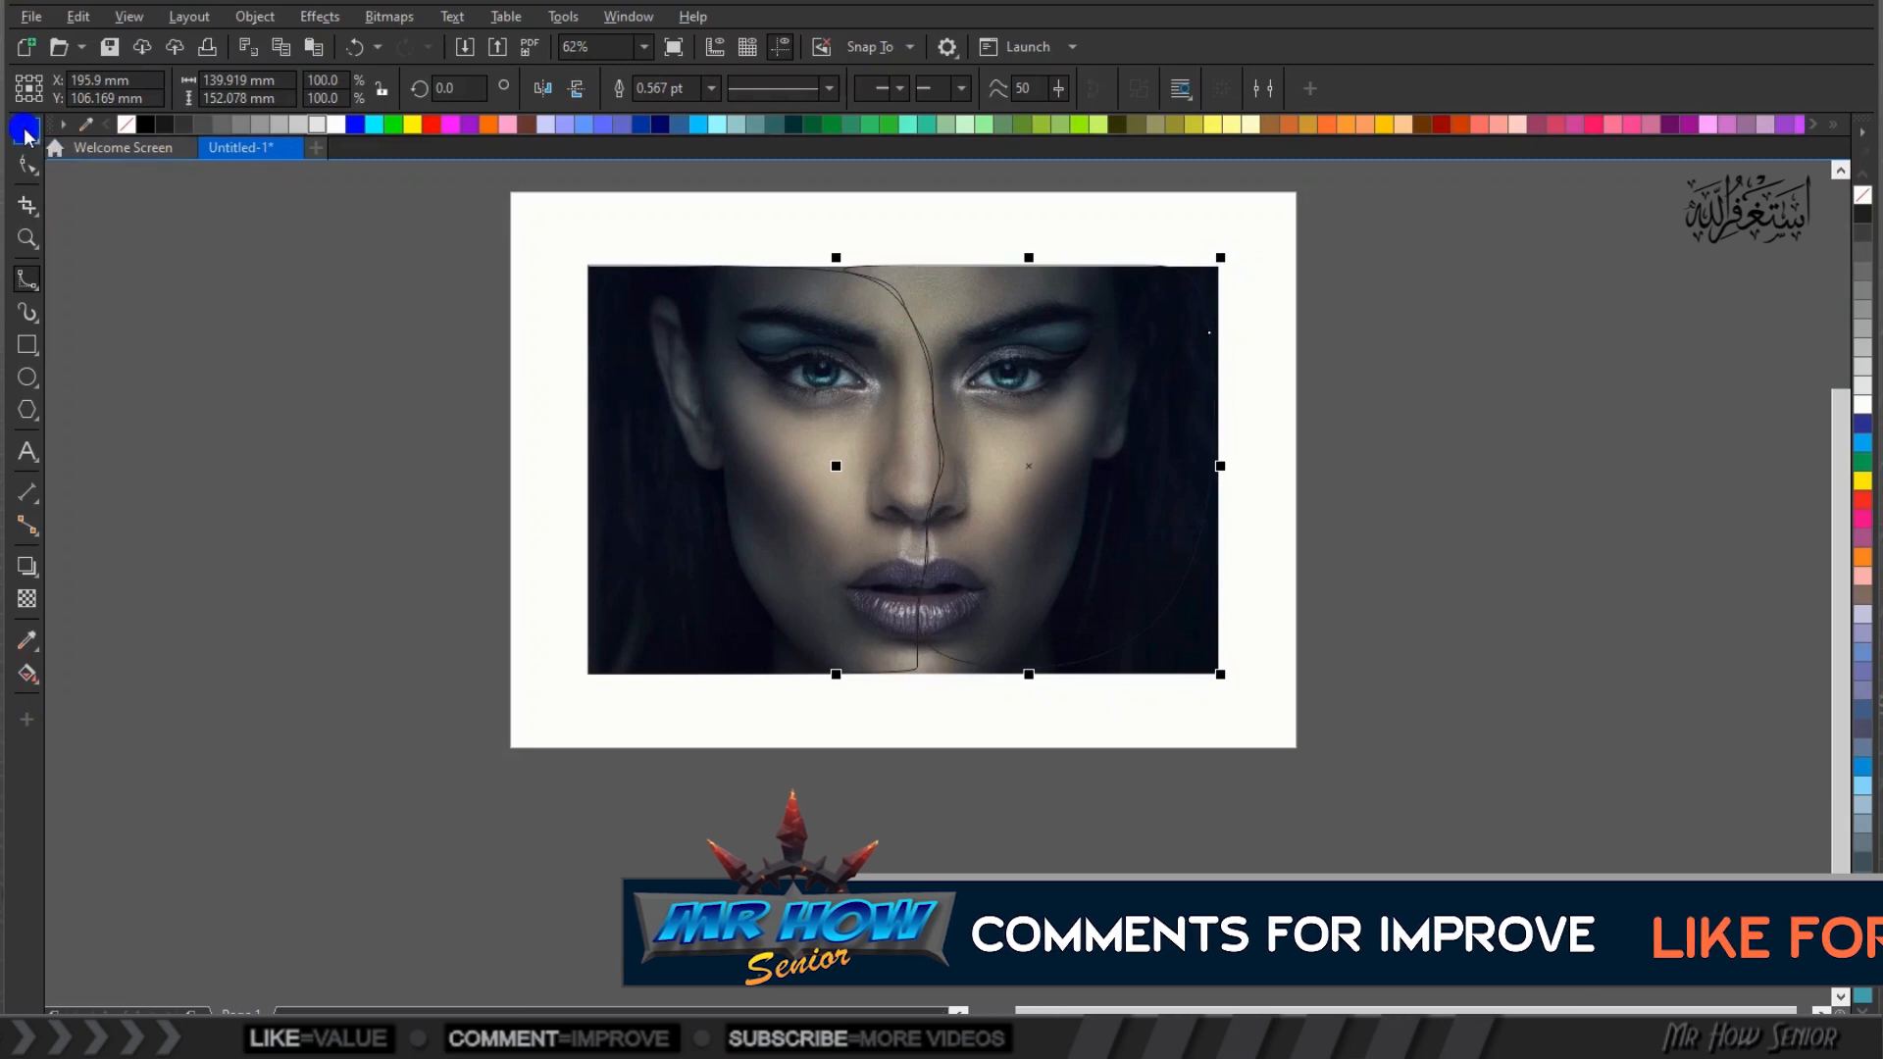
Clamp the right shape's control points at the photo's upper-right and lower-right corners and at the dividing curve's lower end
key("F10")
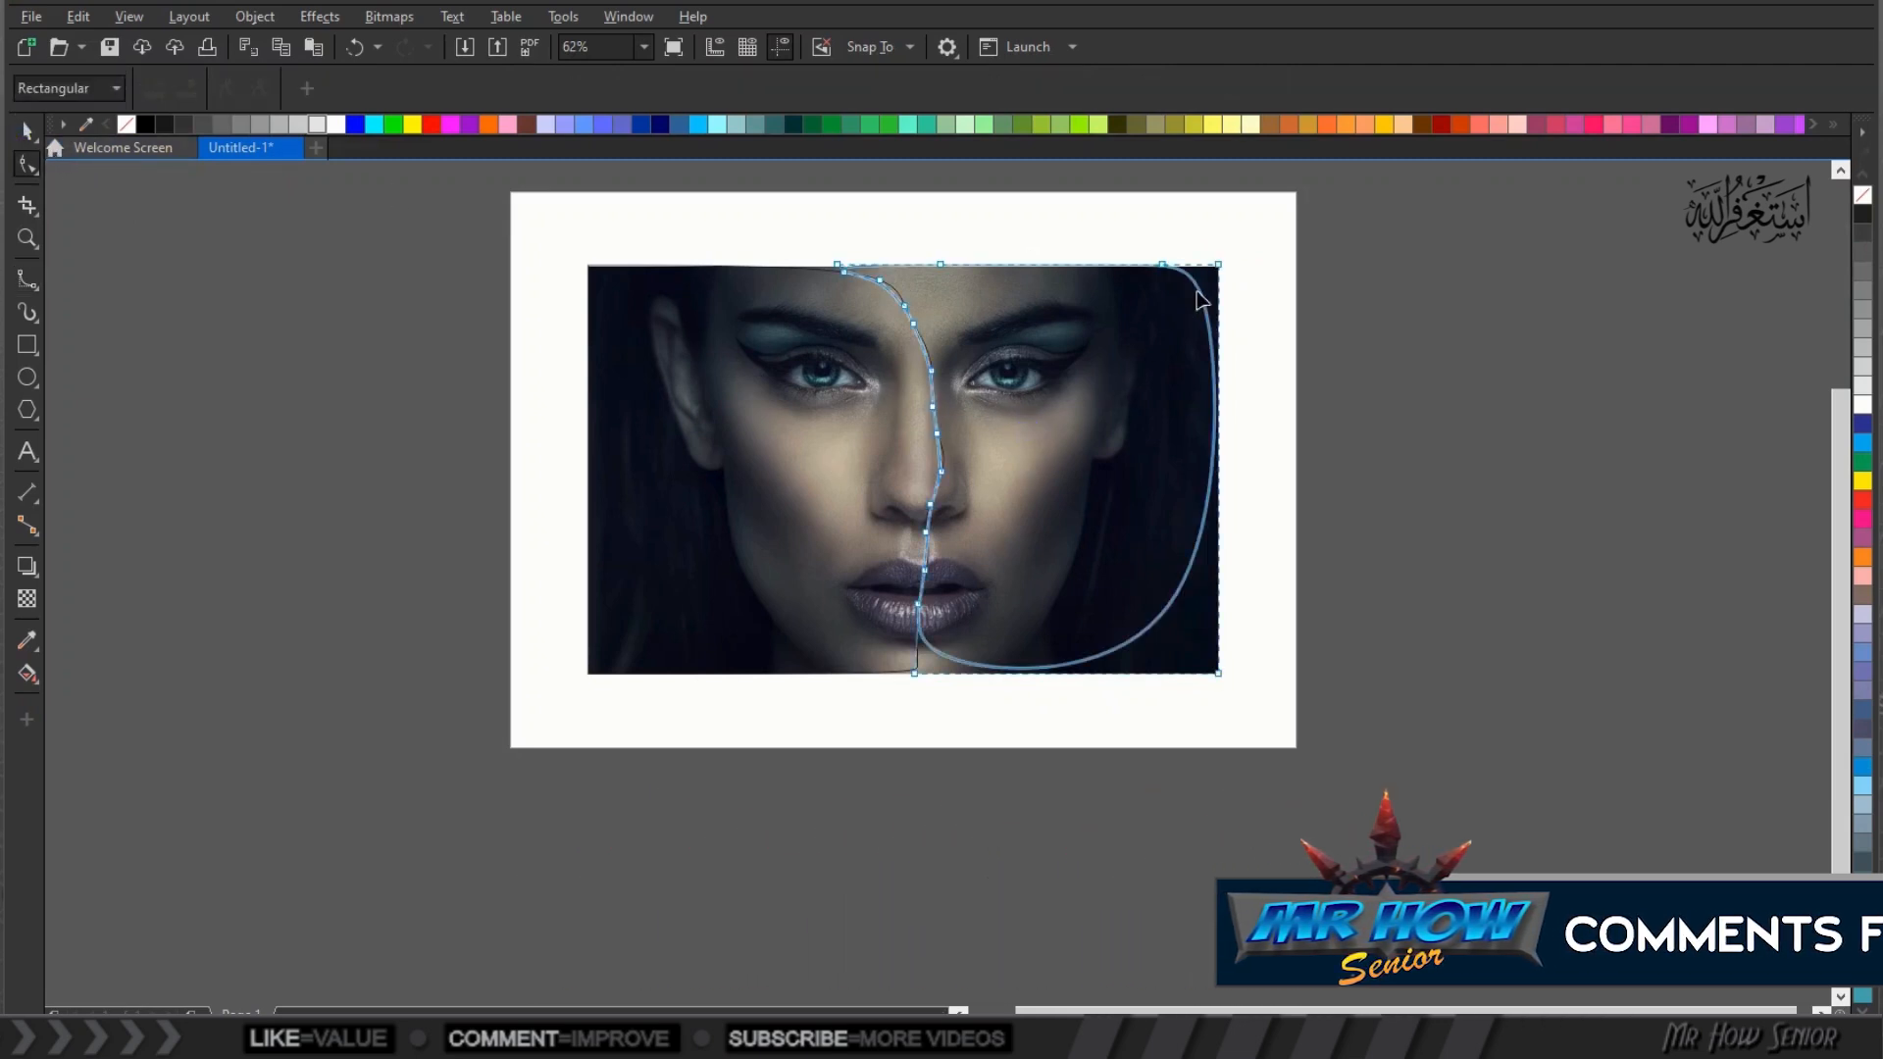
left_click(1217, 264)
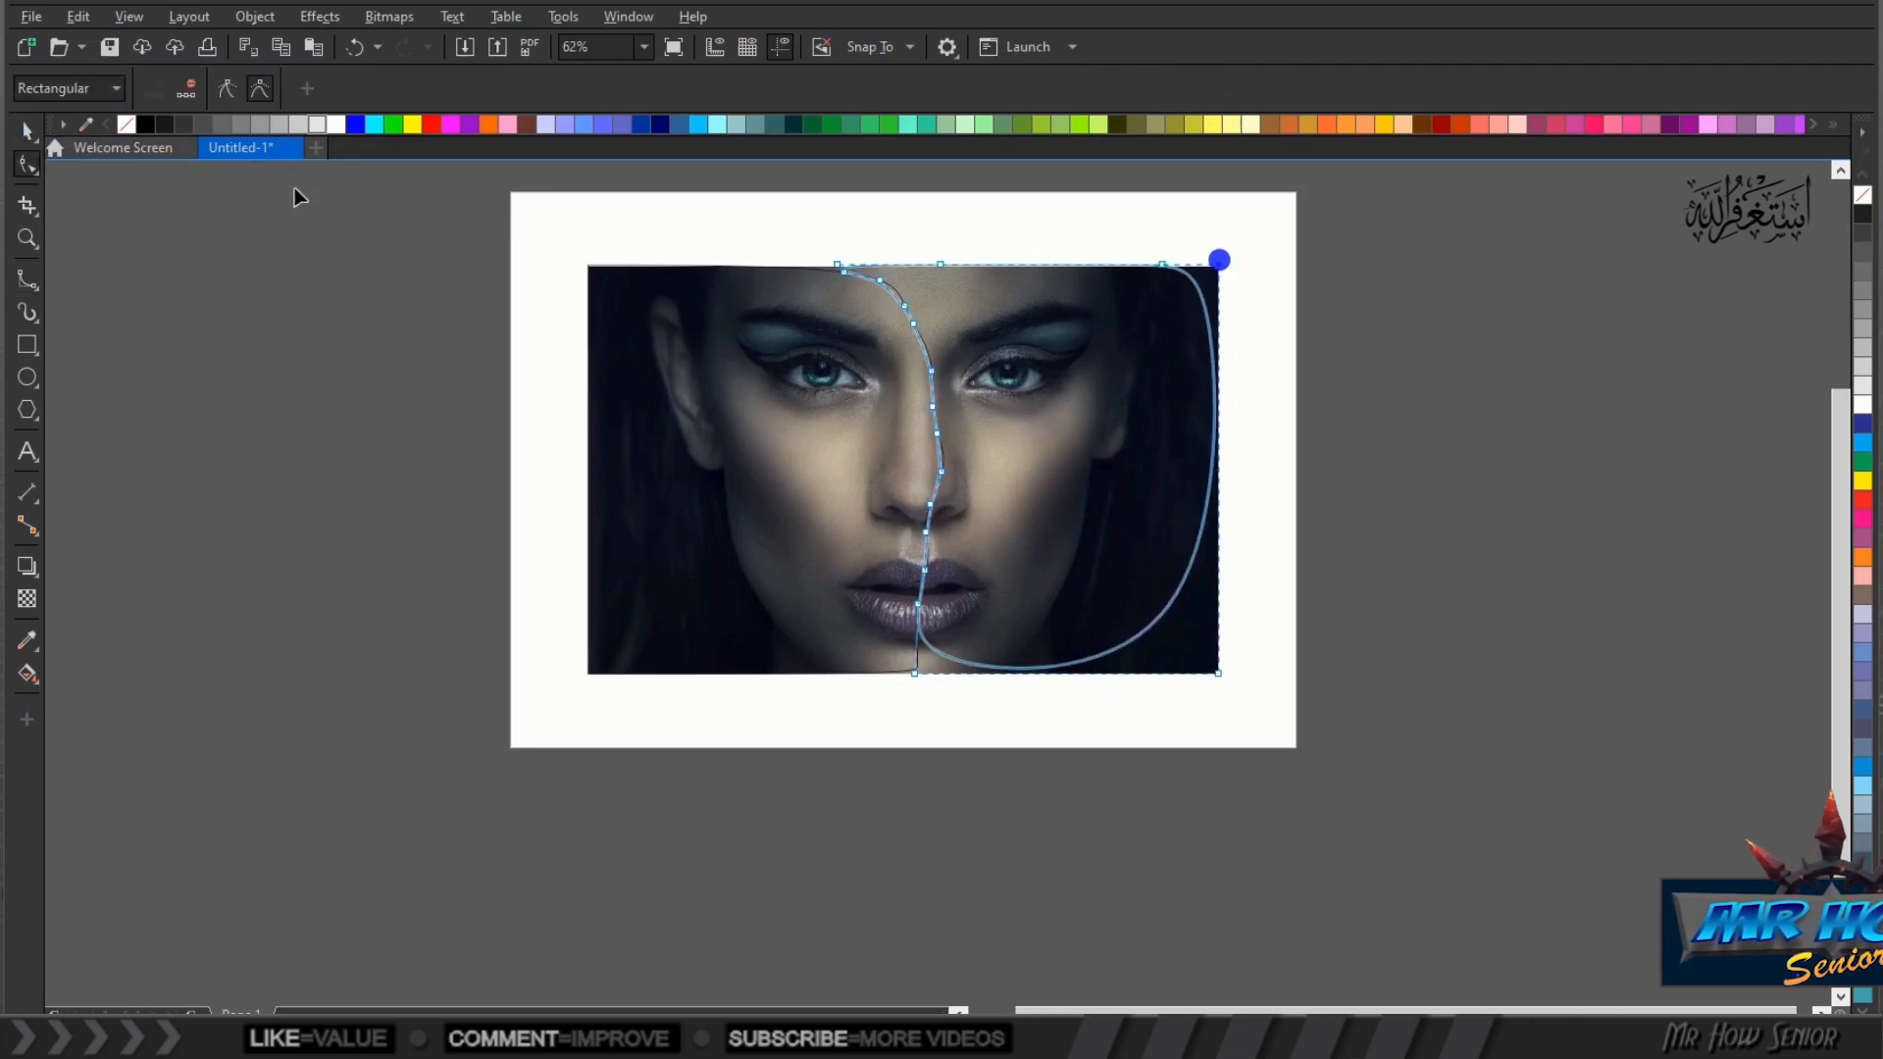
left_click(224, 93)
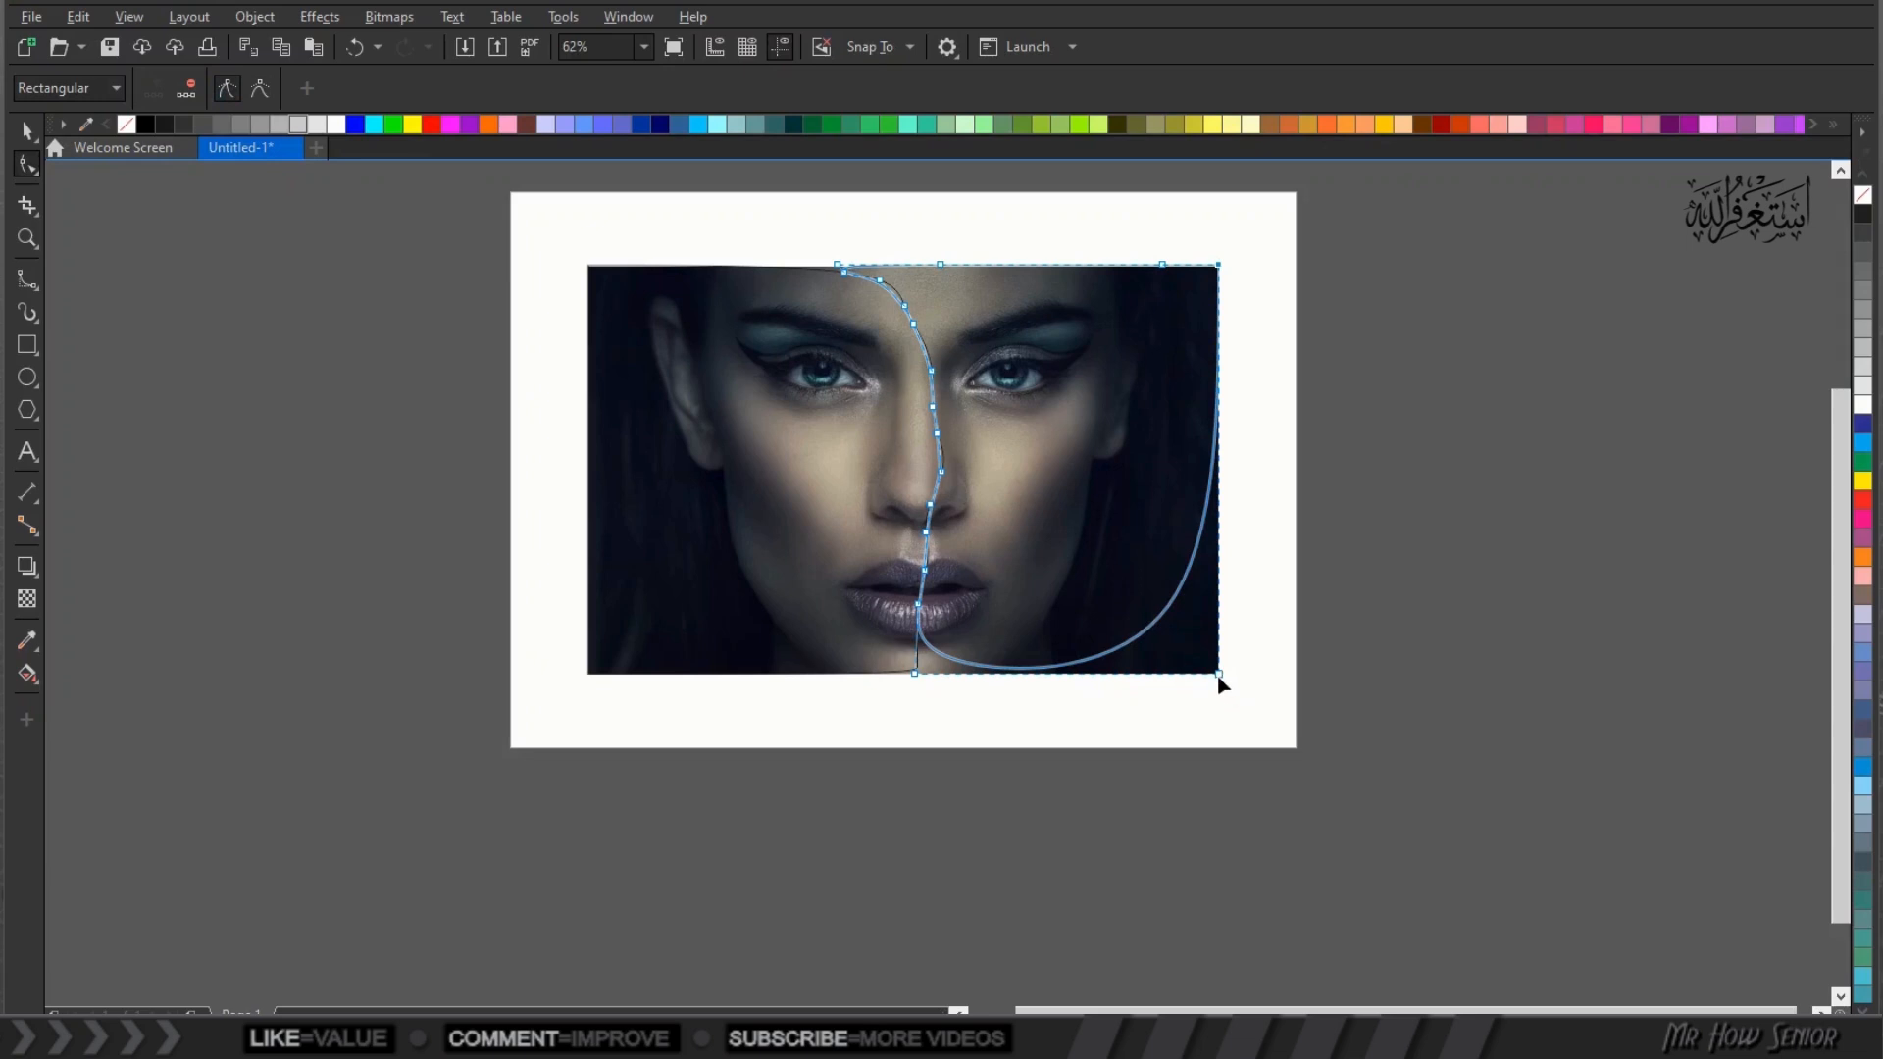
left_click(1217, 674)
left_click(219, 95)
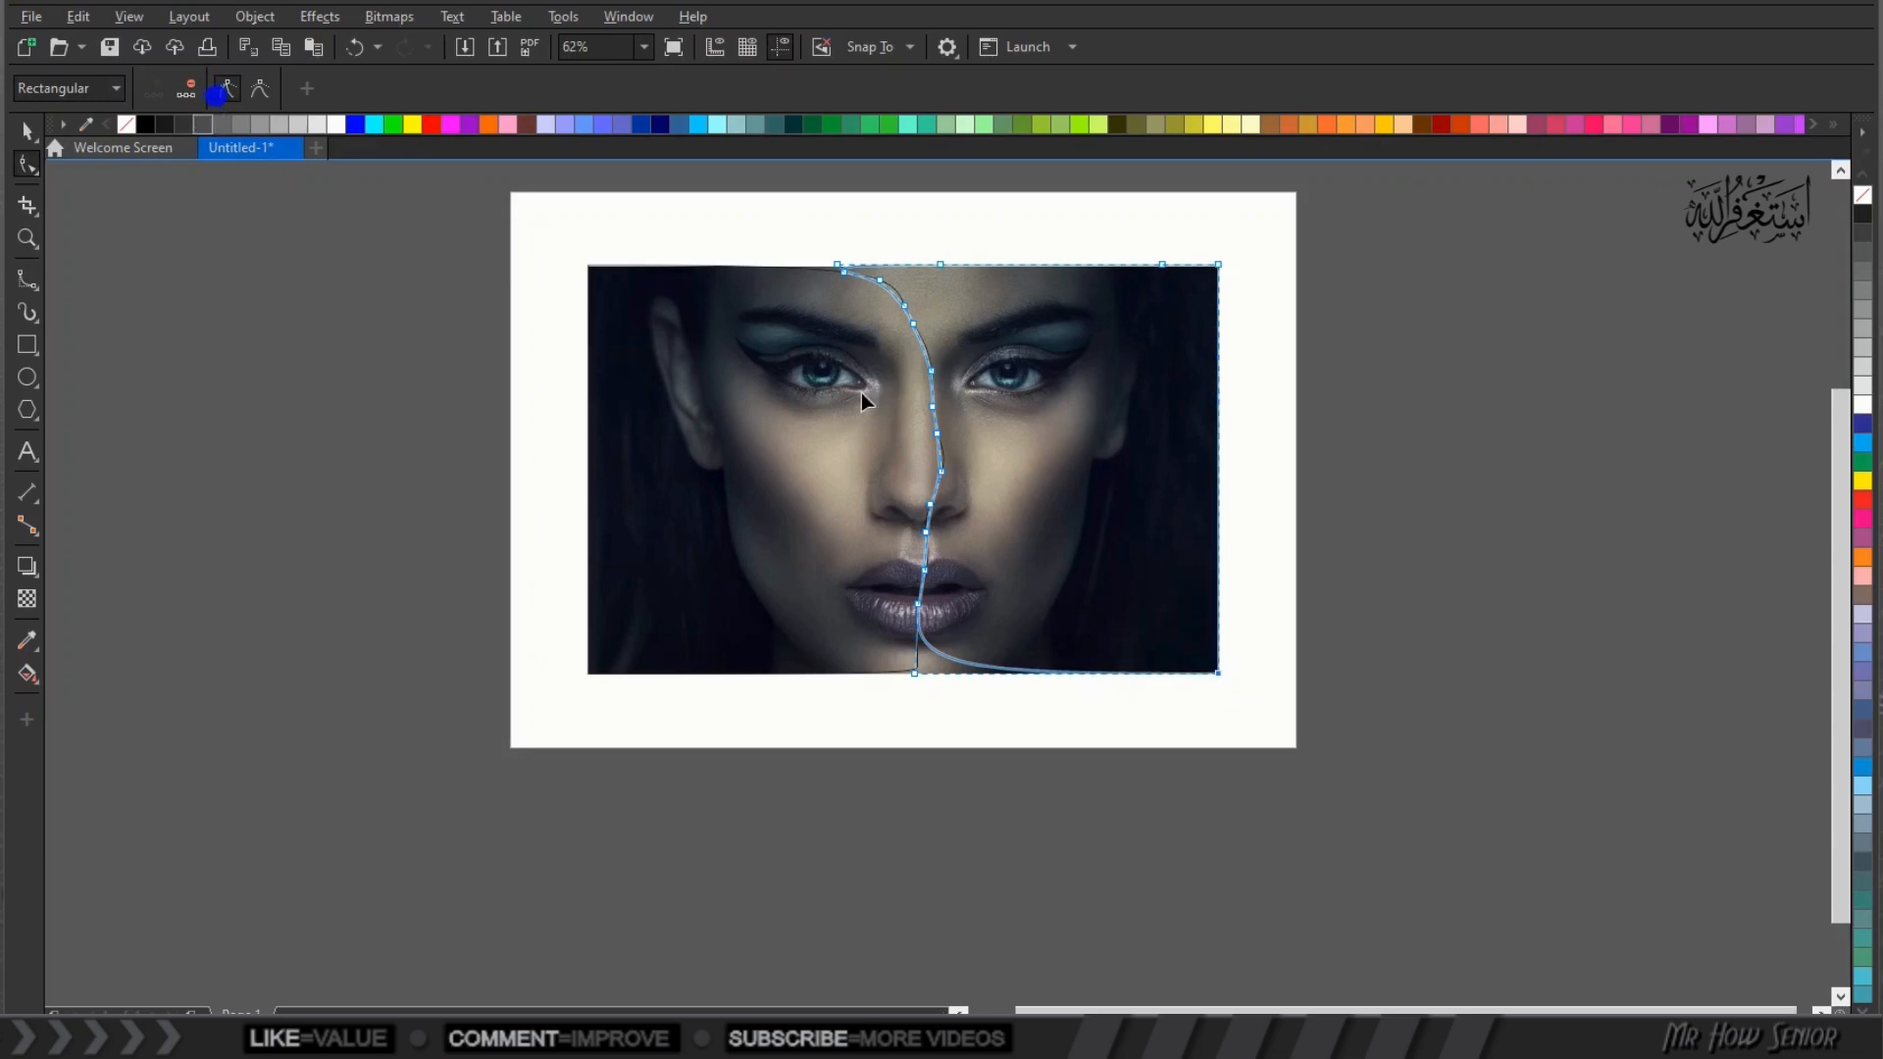
left_click(916, 674)
left_click(222, 96)
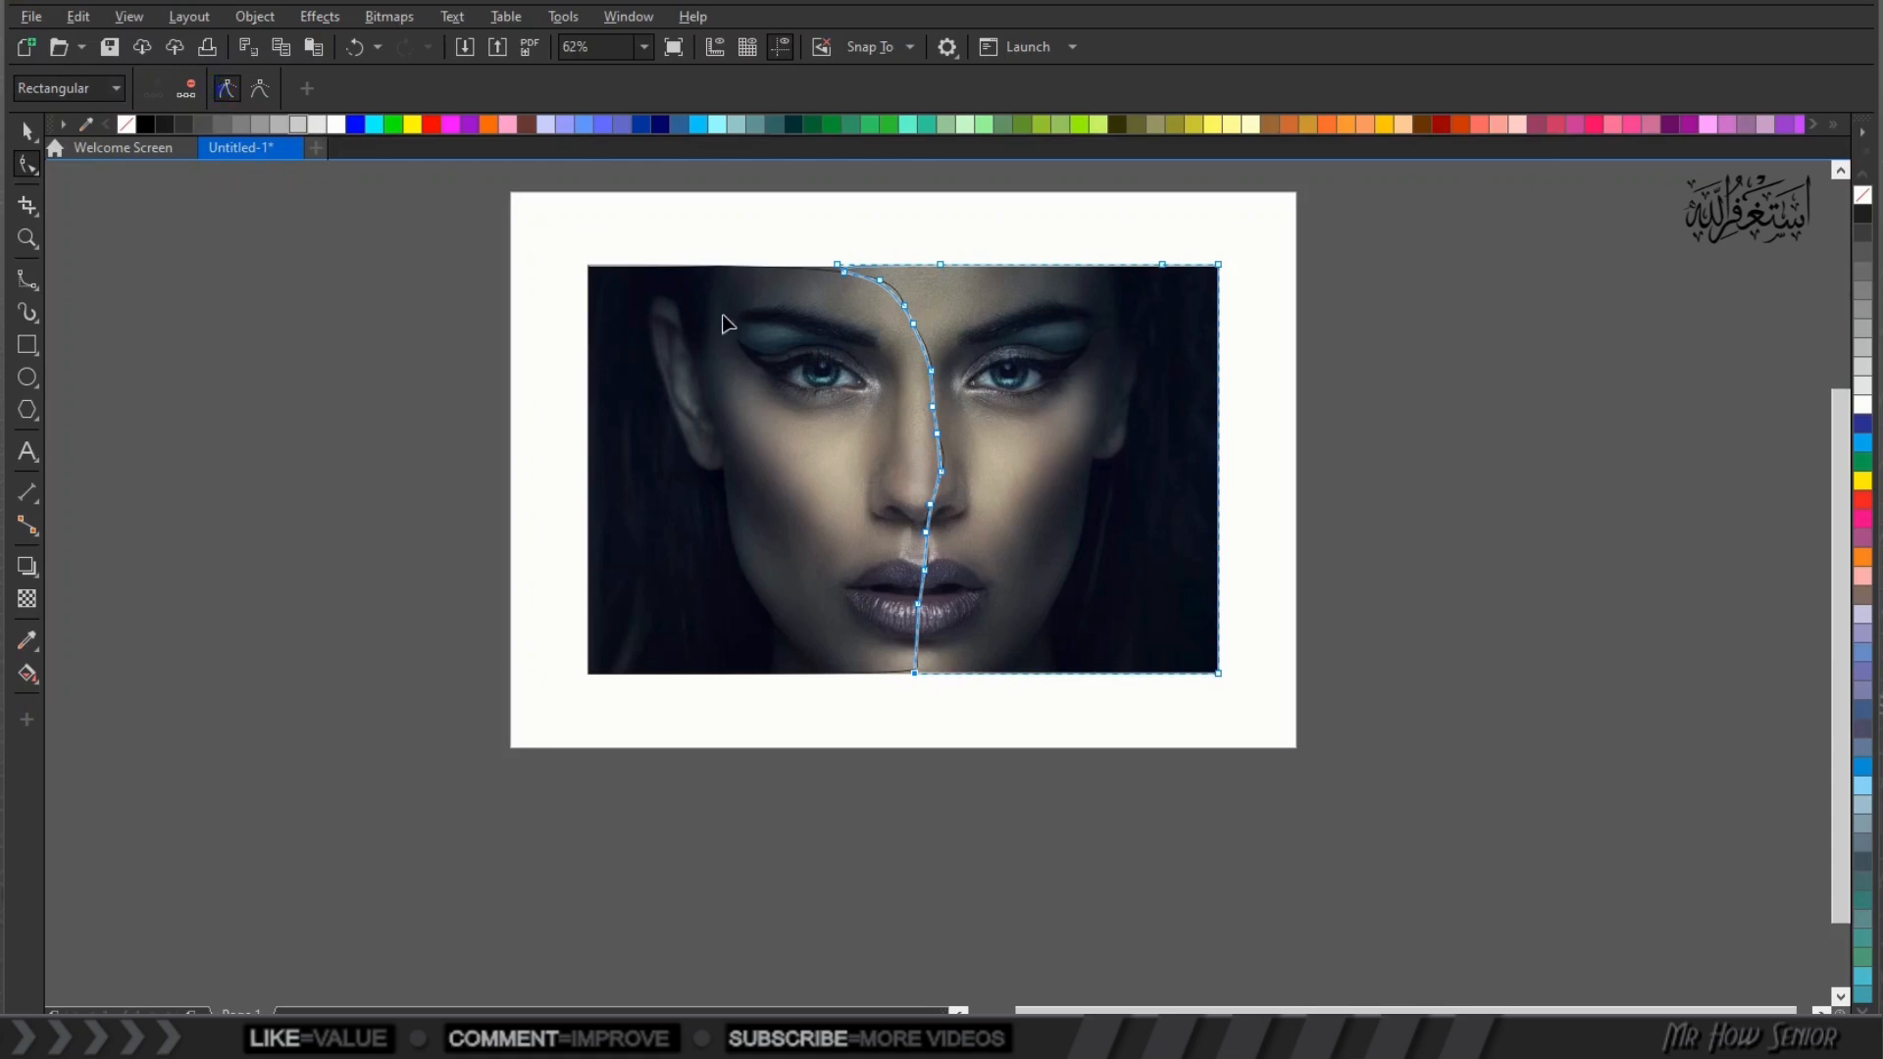
Move the right shape's upper-left control point farther left along the photo's top edge and clamp it into a sharp corner
scroll(839, 267, "up", 4)
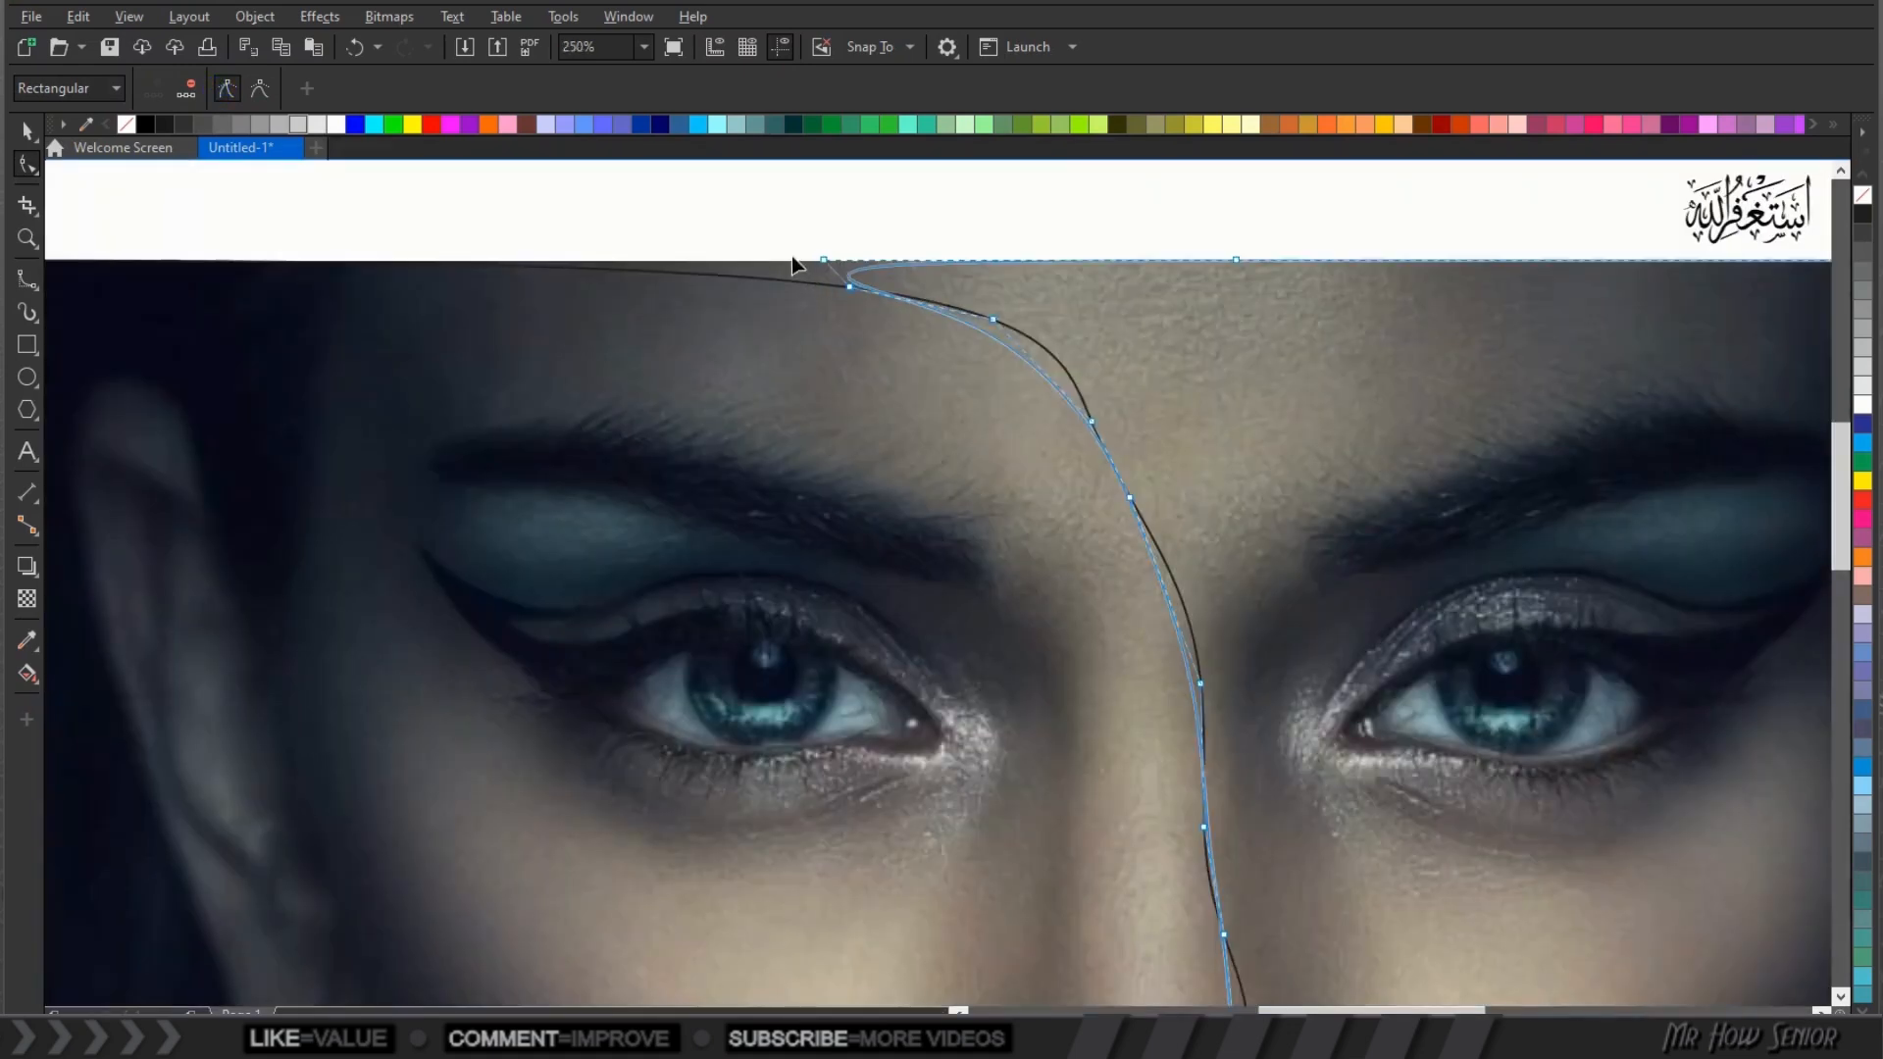
left_click_drag(824, 270, 728, 266)
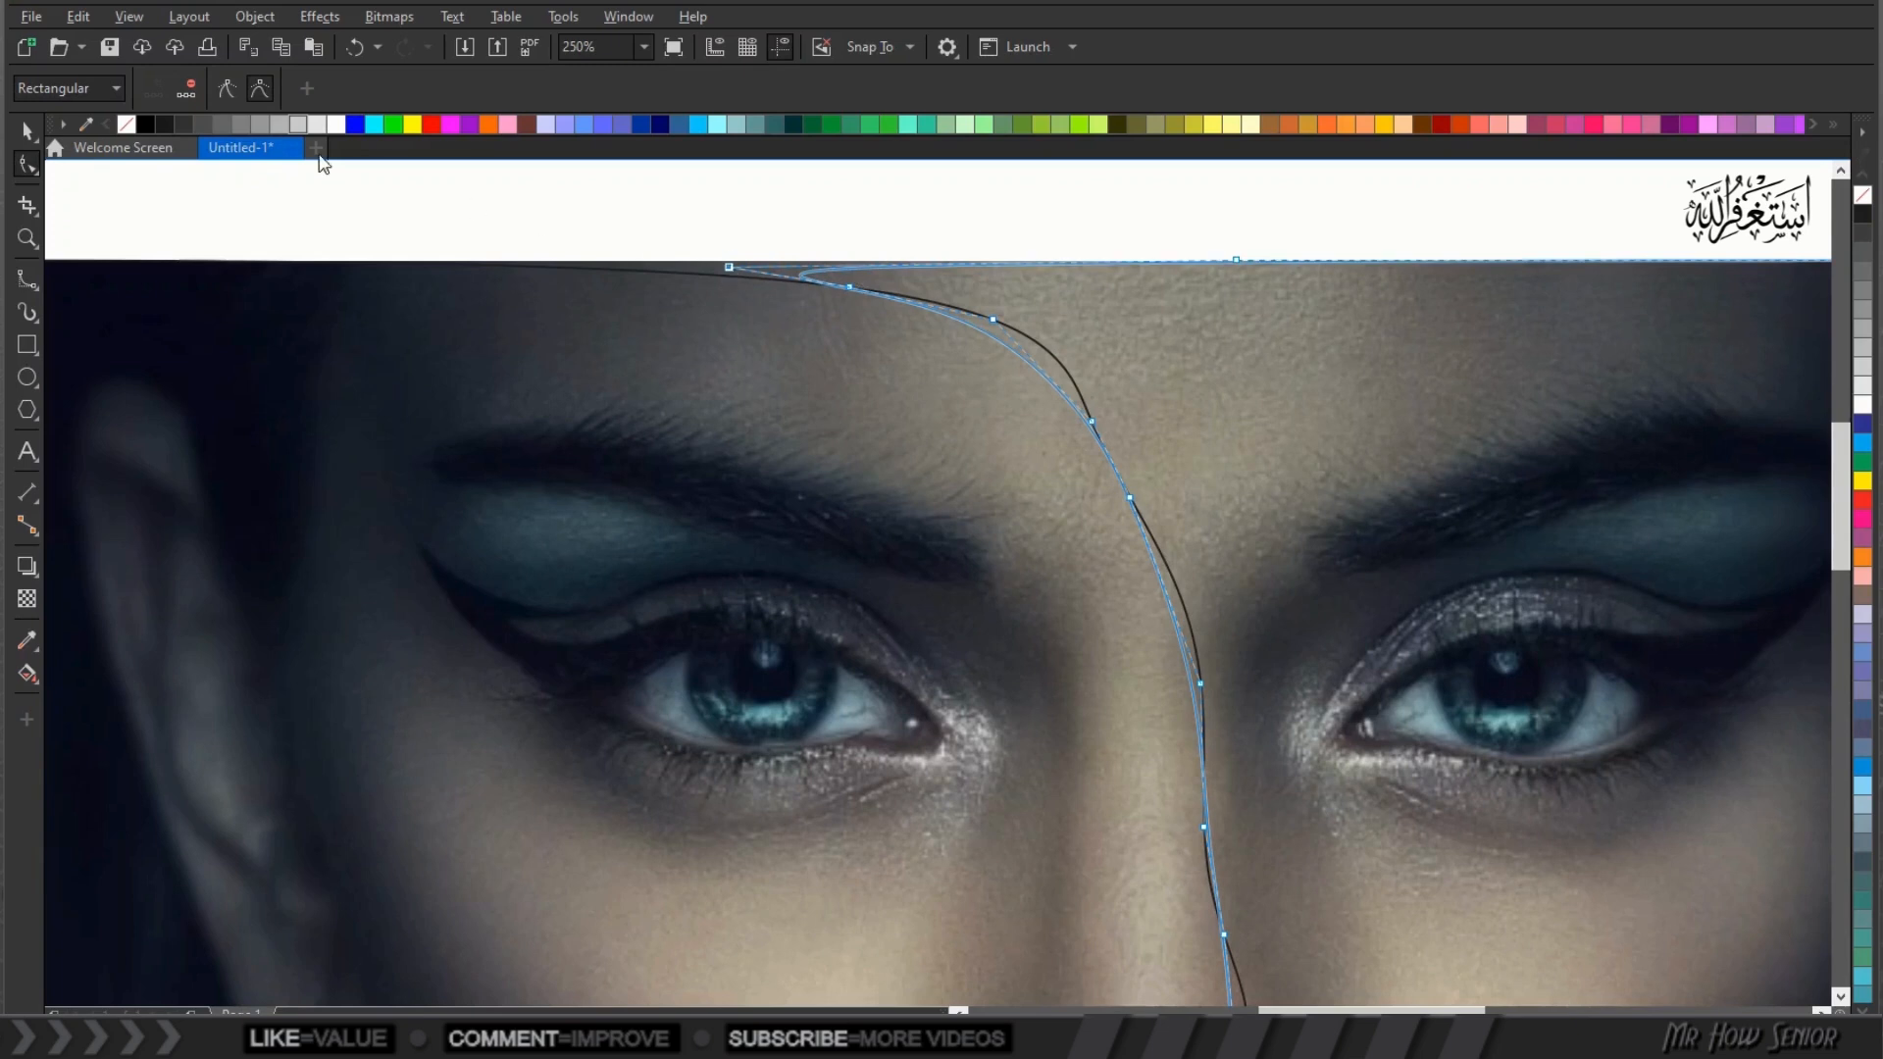
left_click(226, 89)
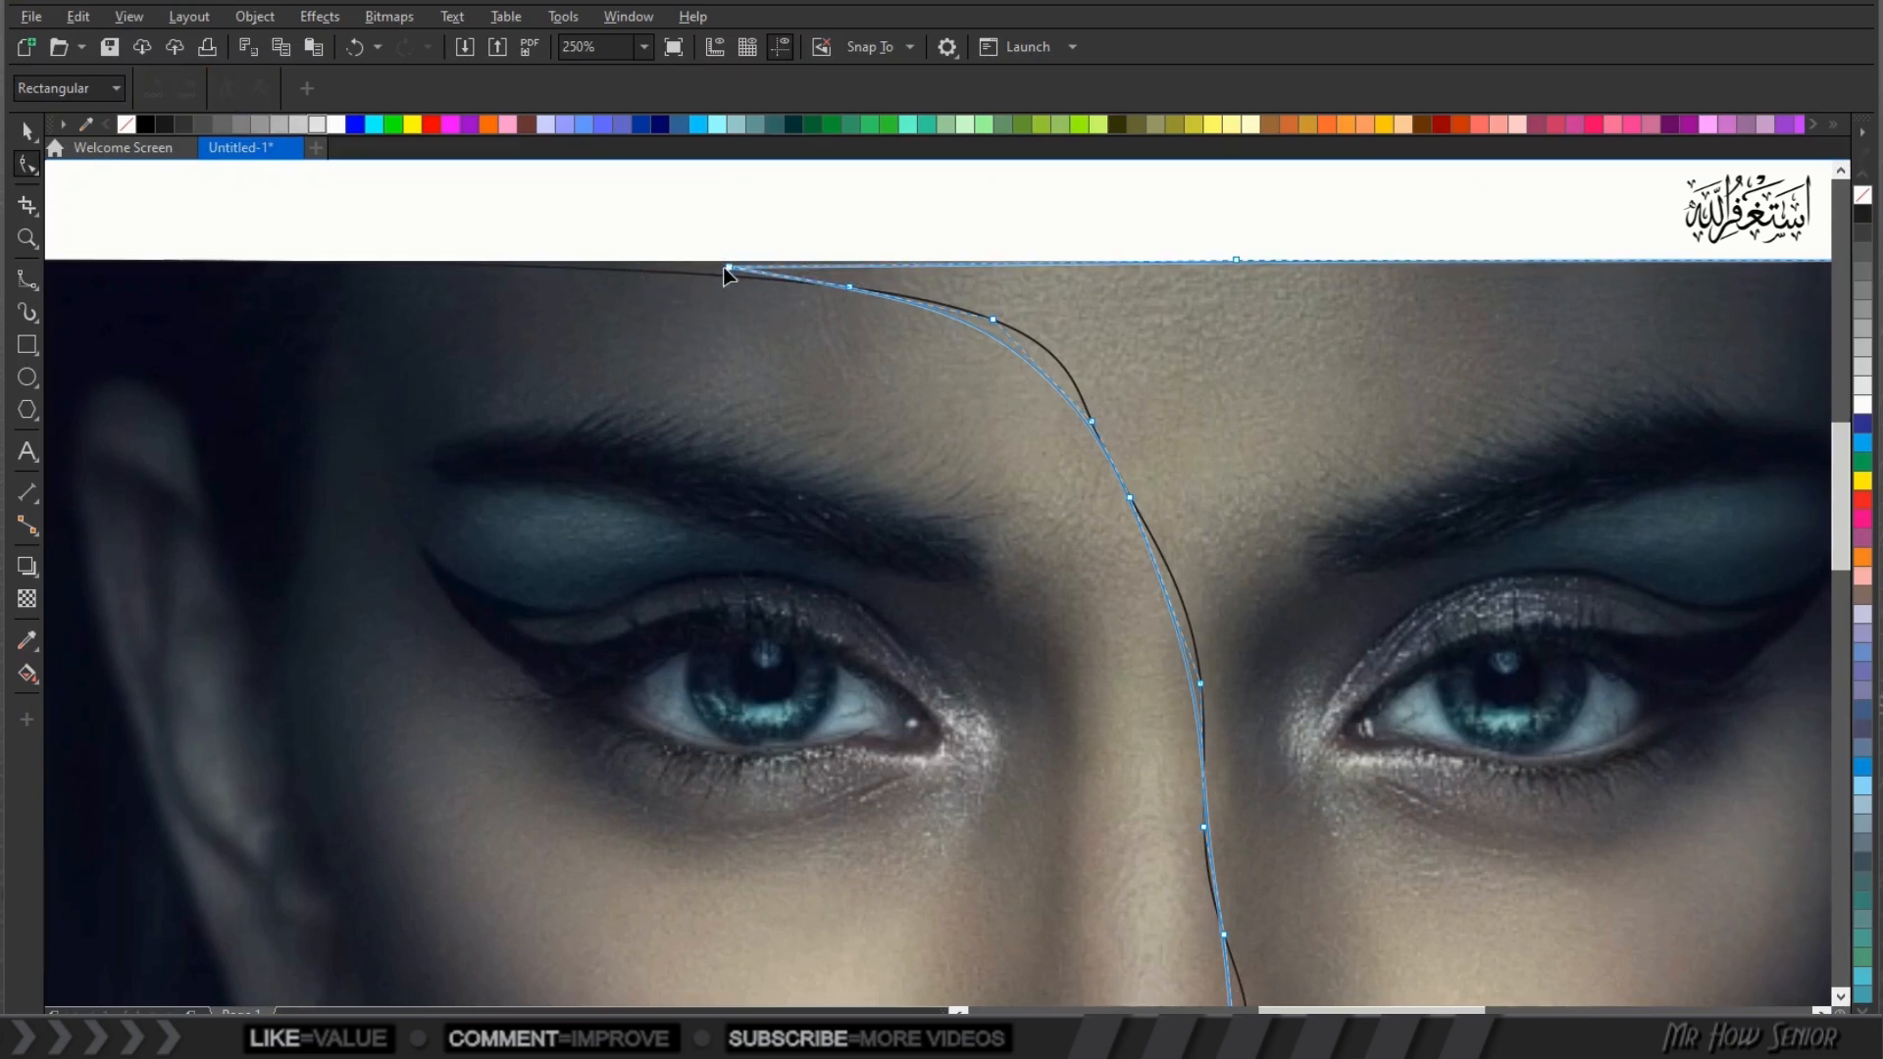
left_click_drag(730, 264, 645, 265)
scroll(638, 316, "down", 2)
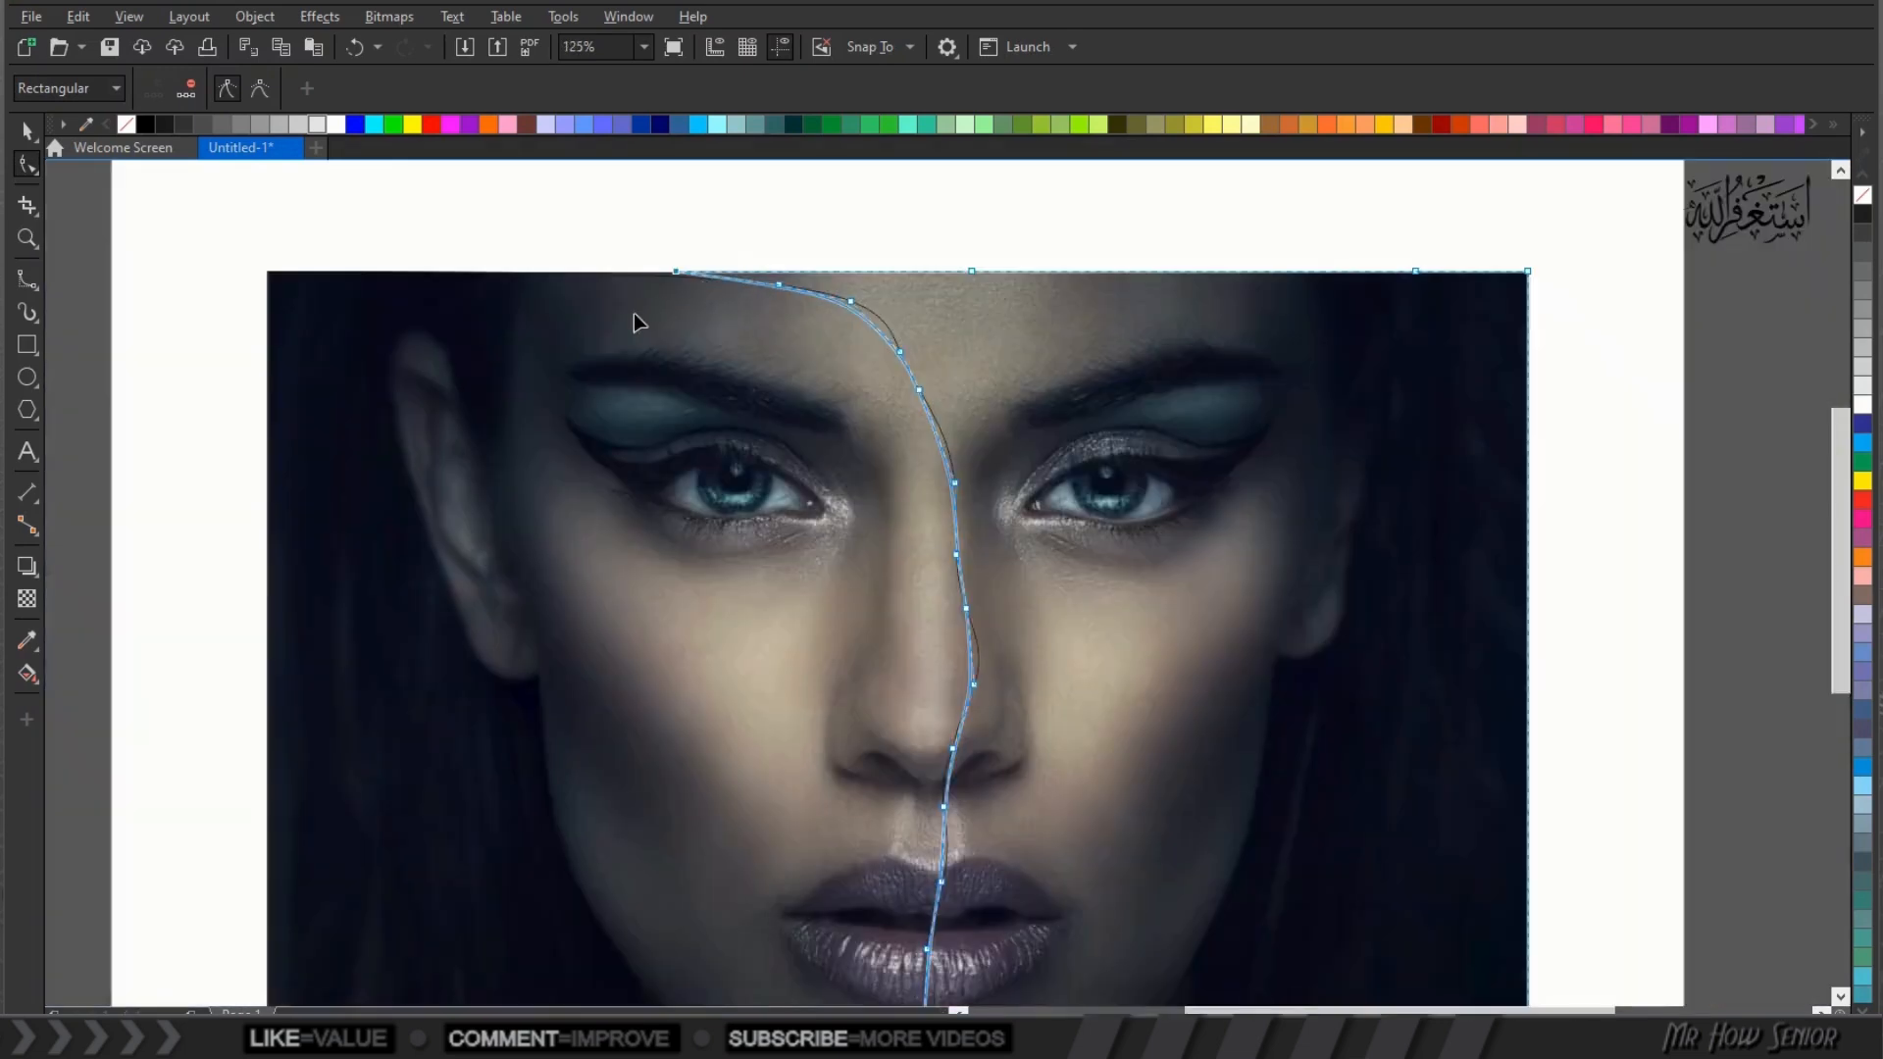
scroll(694, 408, "down", 1)
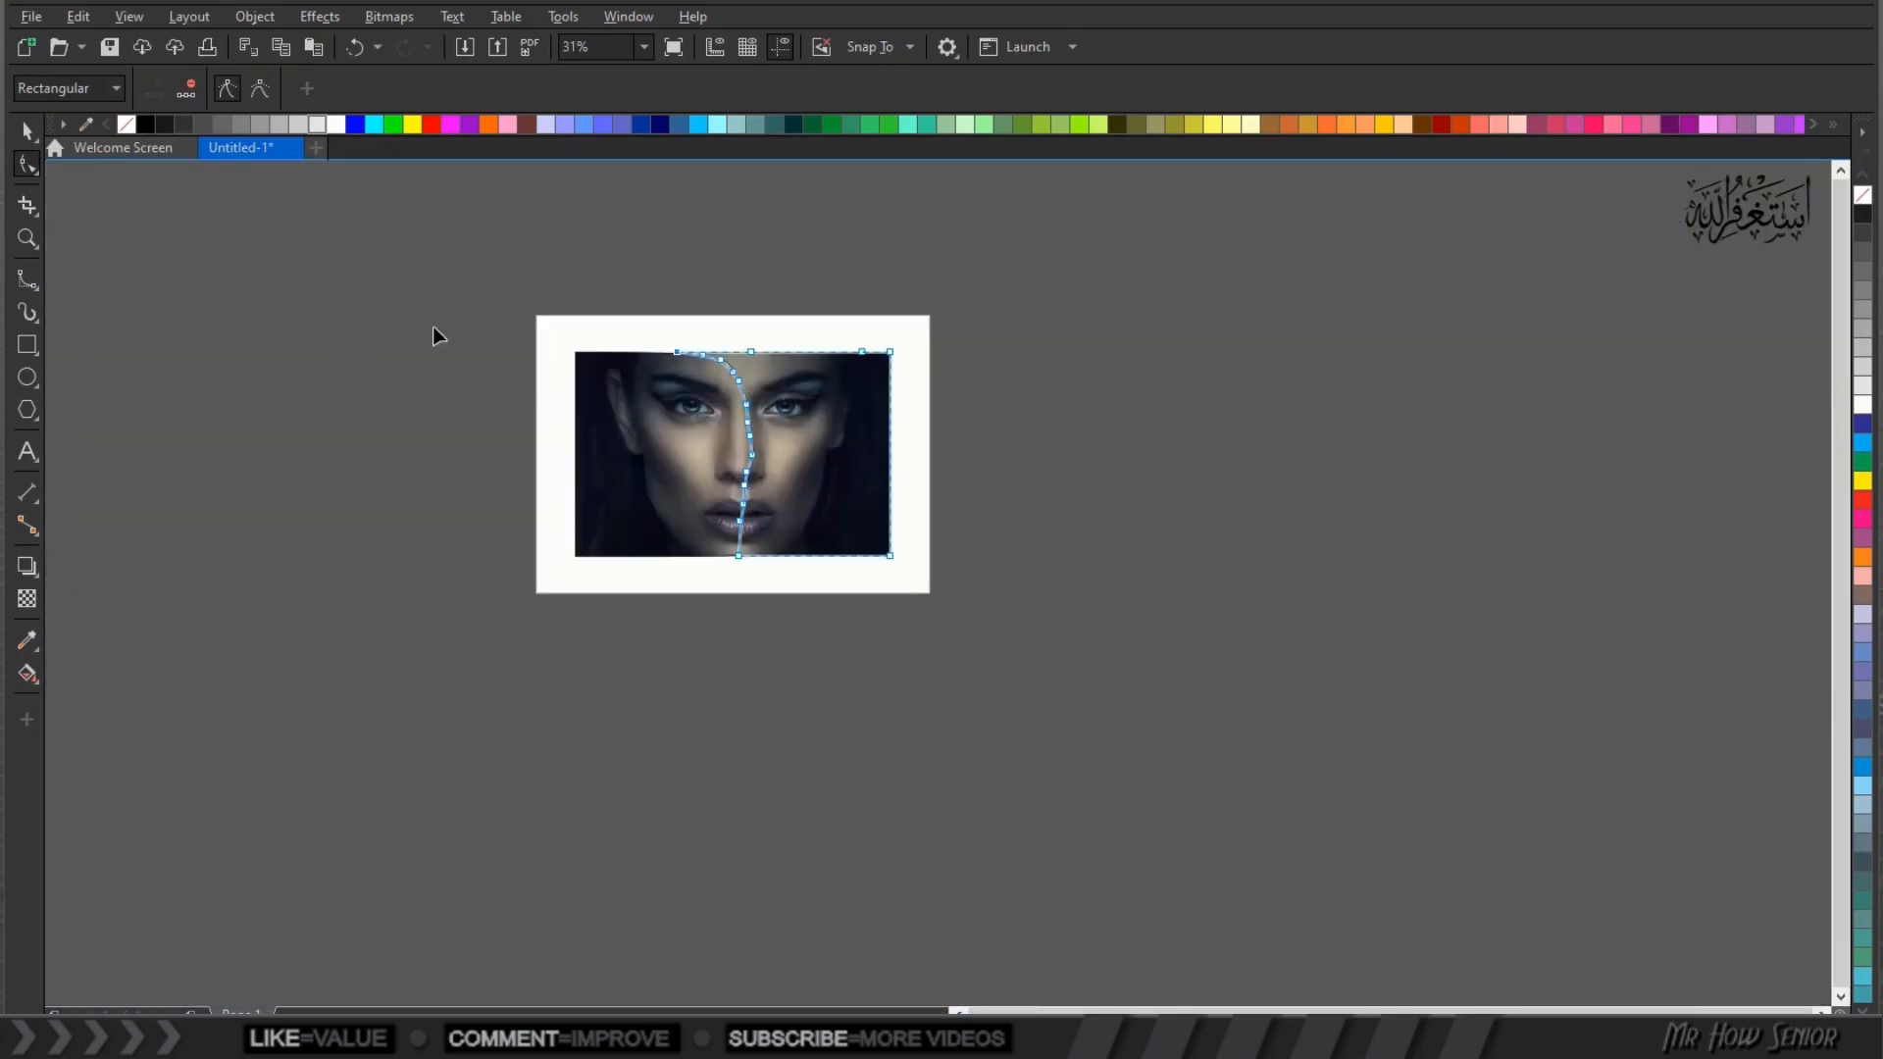
Fill the closed shape over the left half of the face with dark blue and the right one with dark red
scroll(697, 424, "up", 2)
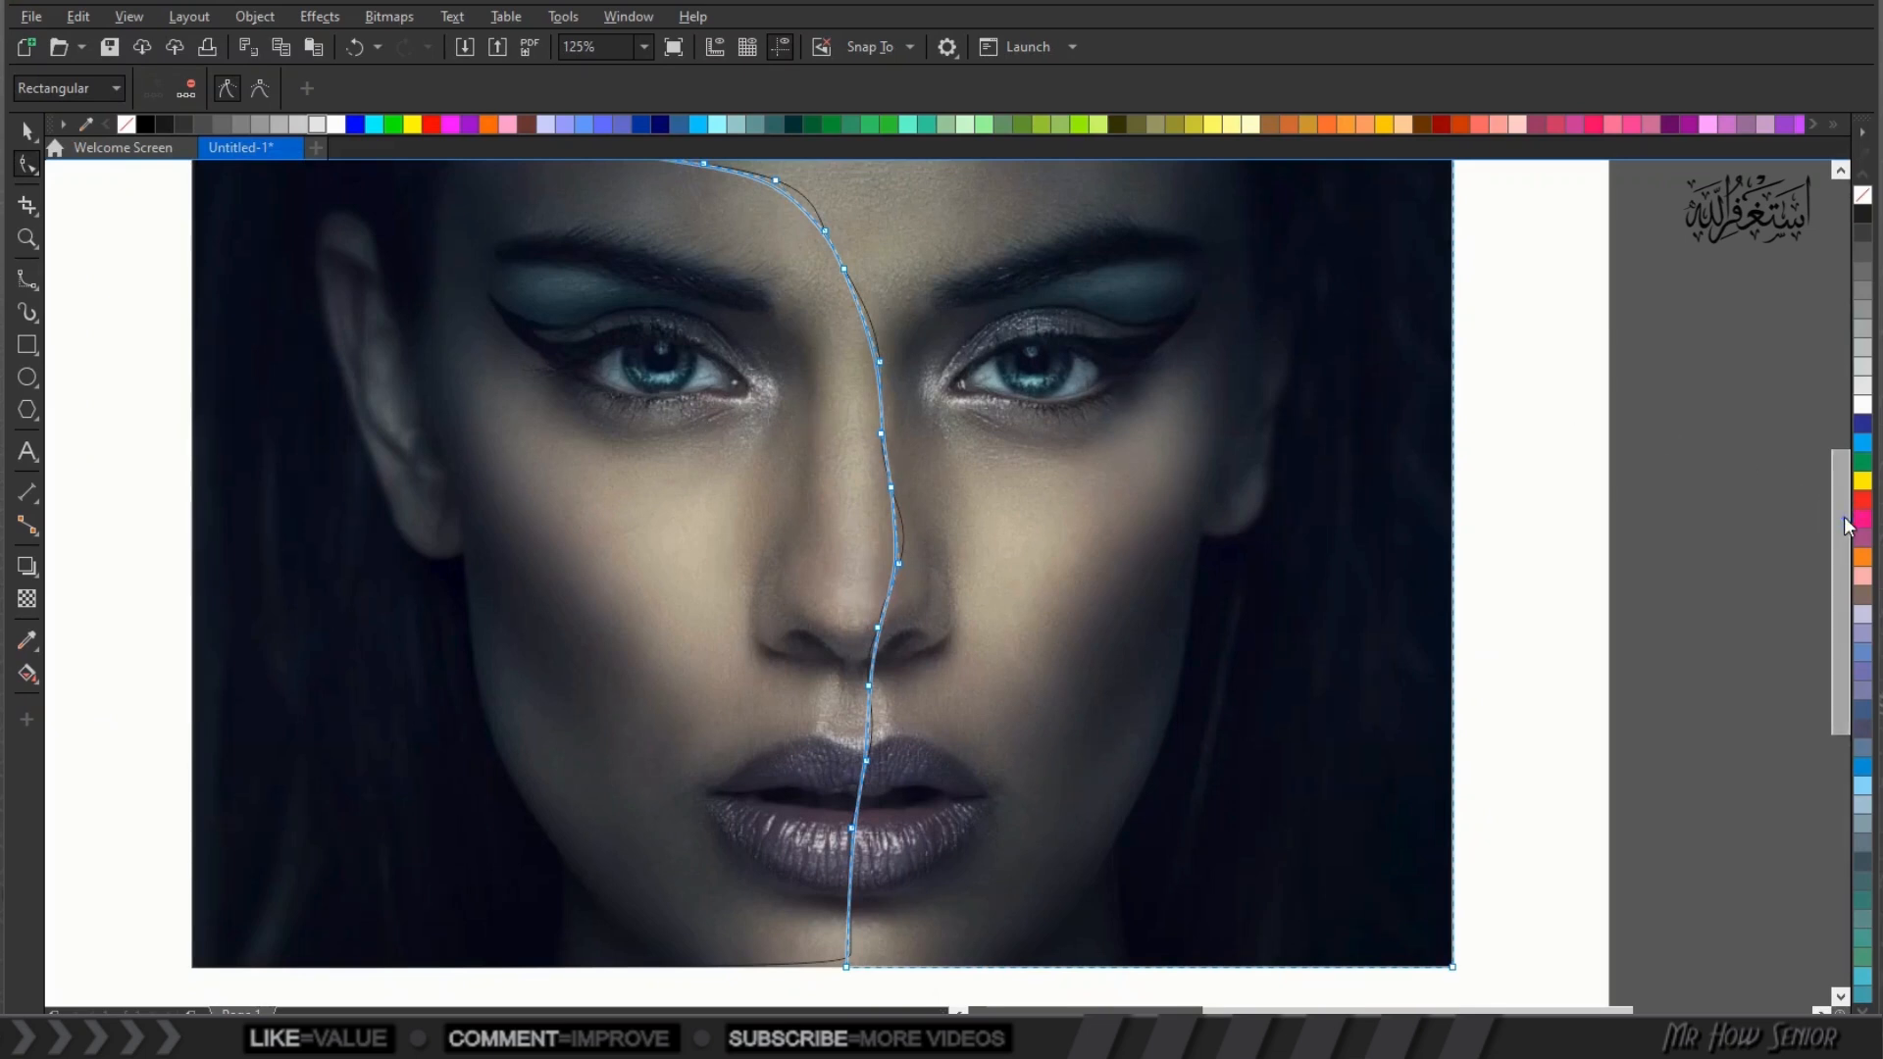
left_click_drag(1848, 526, 1848, 520)
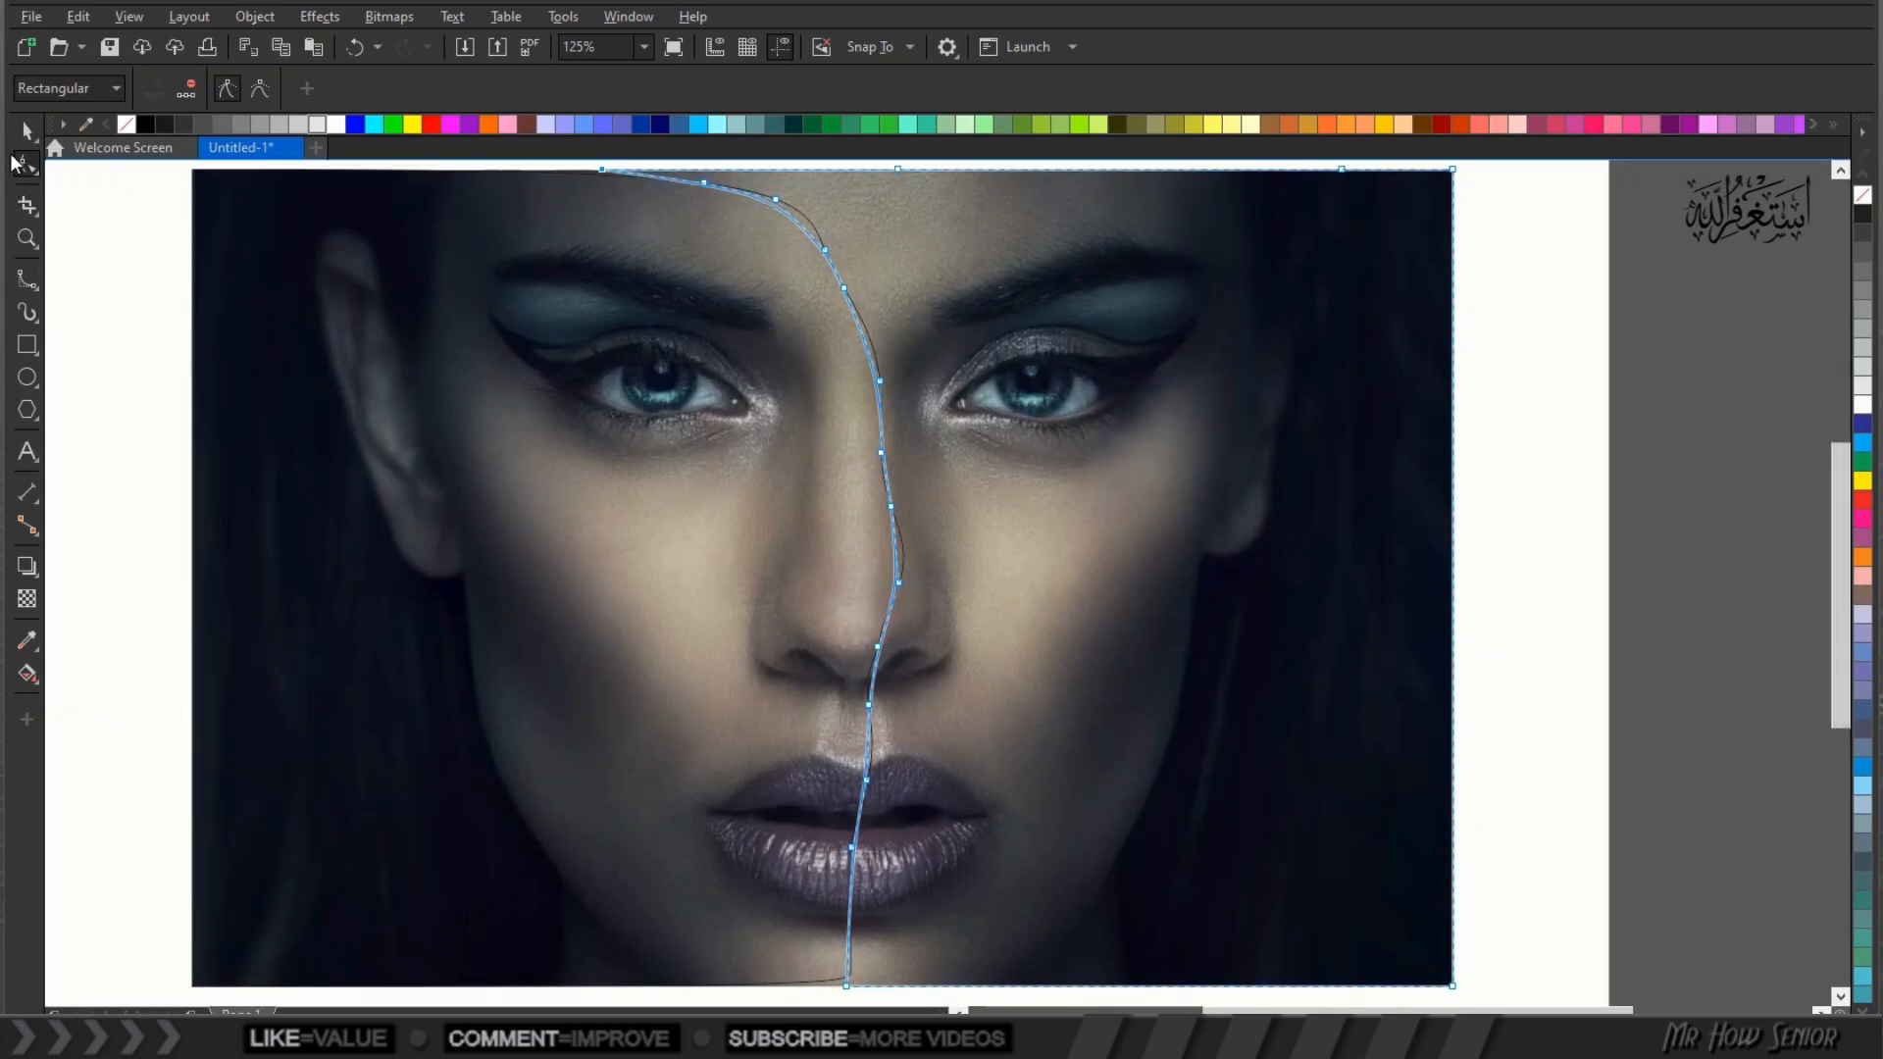
left_click(28, 137)
left_click(114, 467)
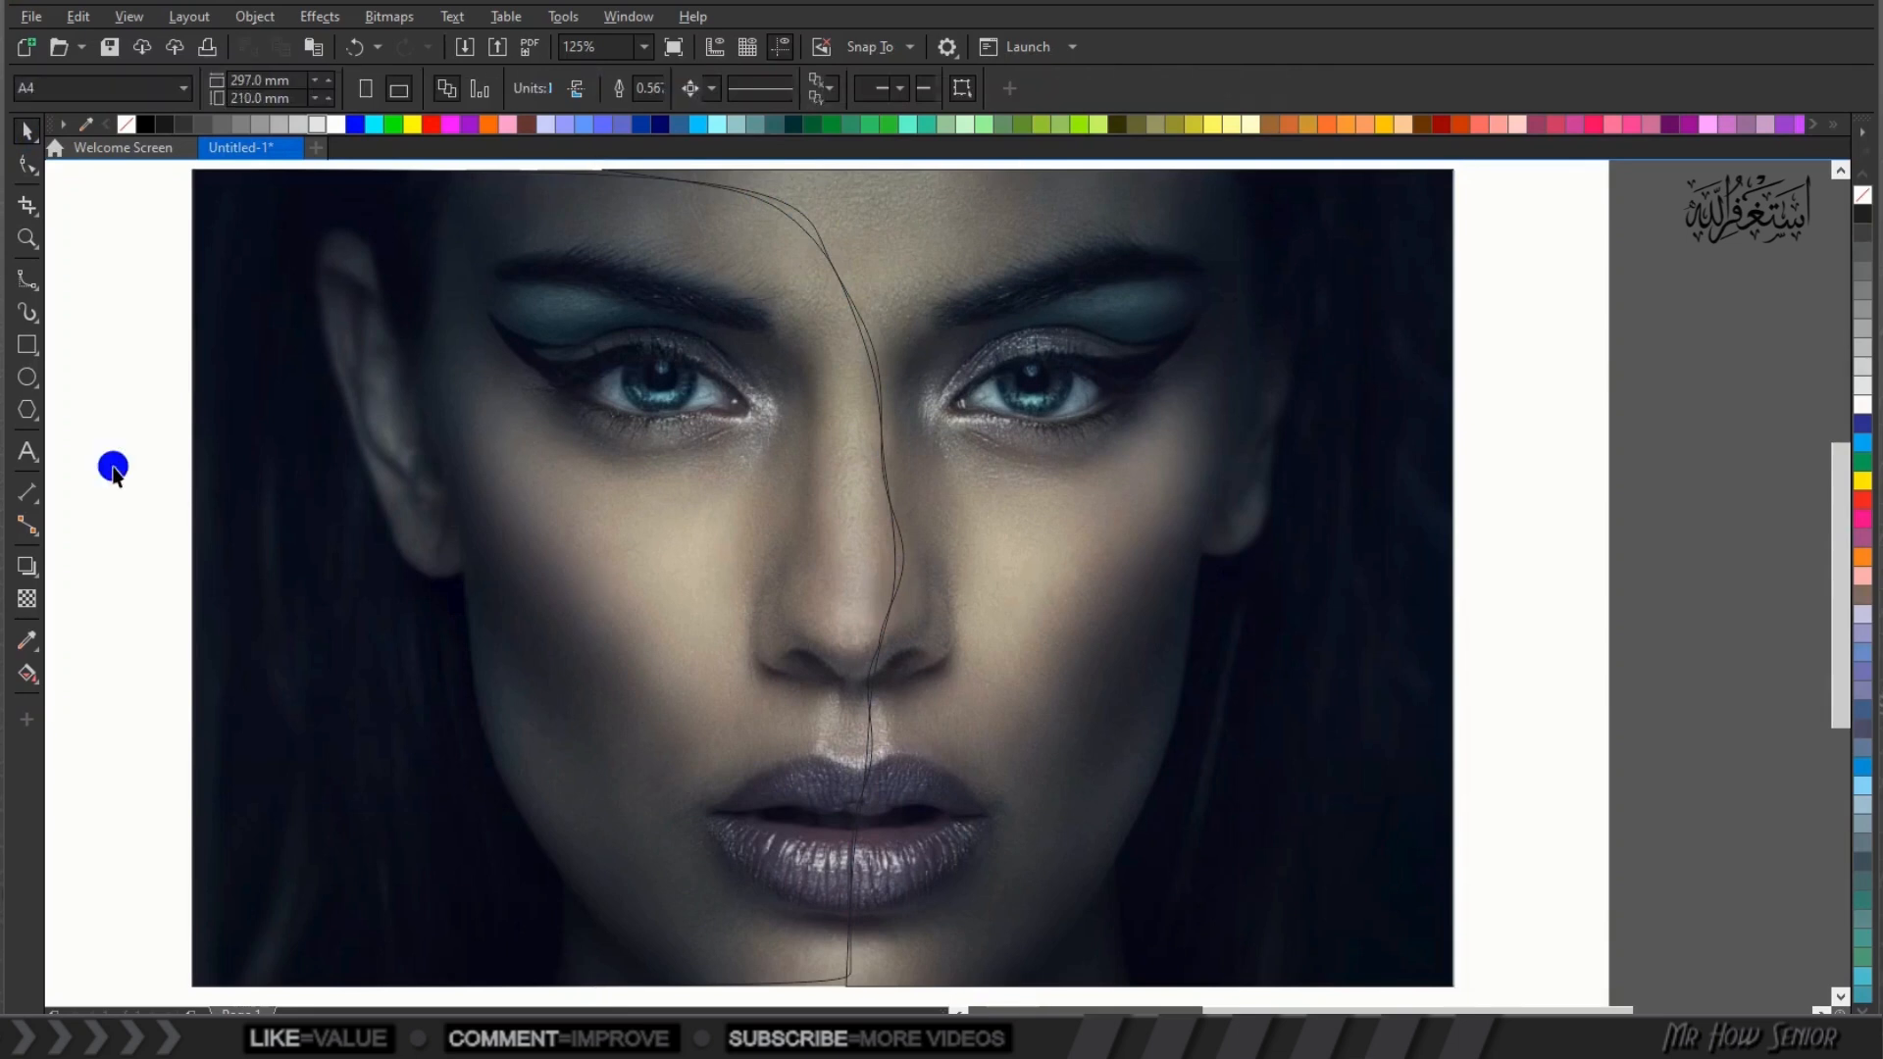
left_click(549, 459)
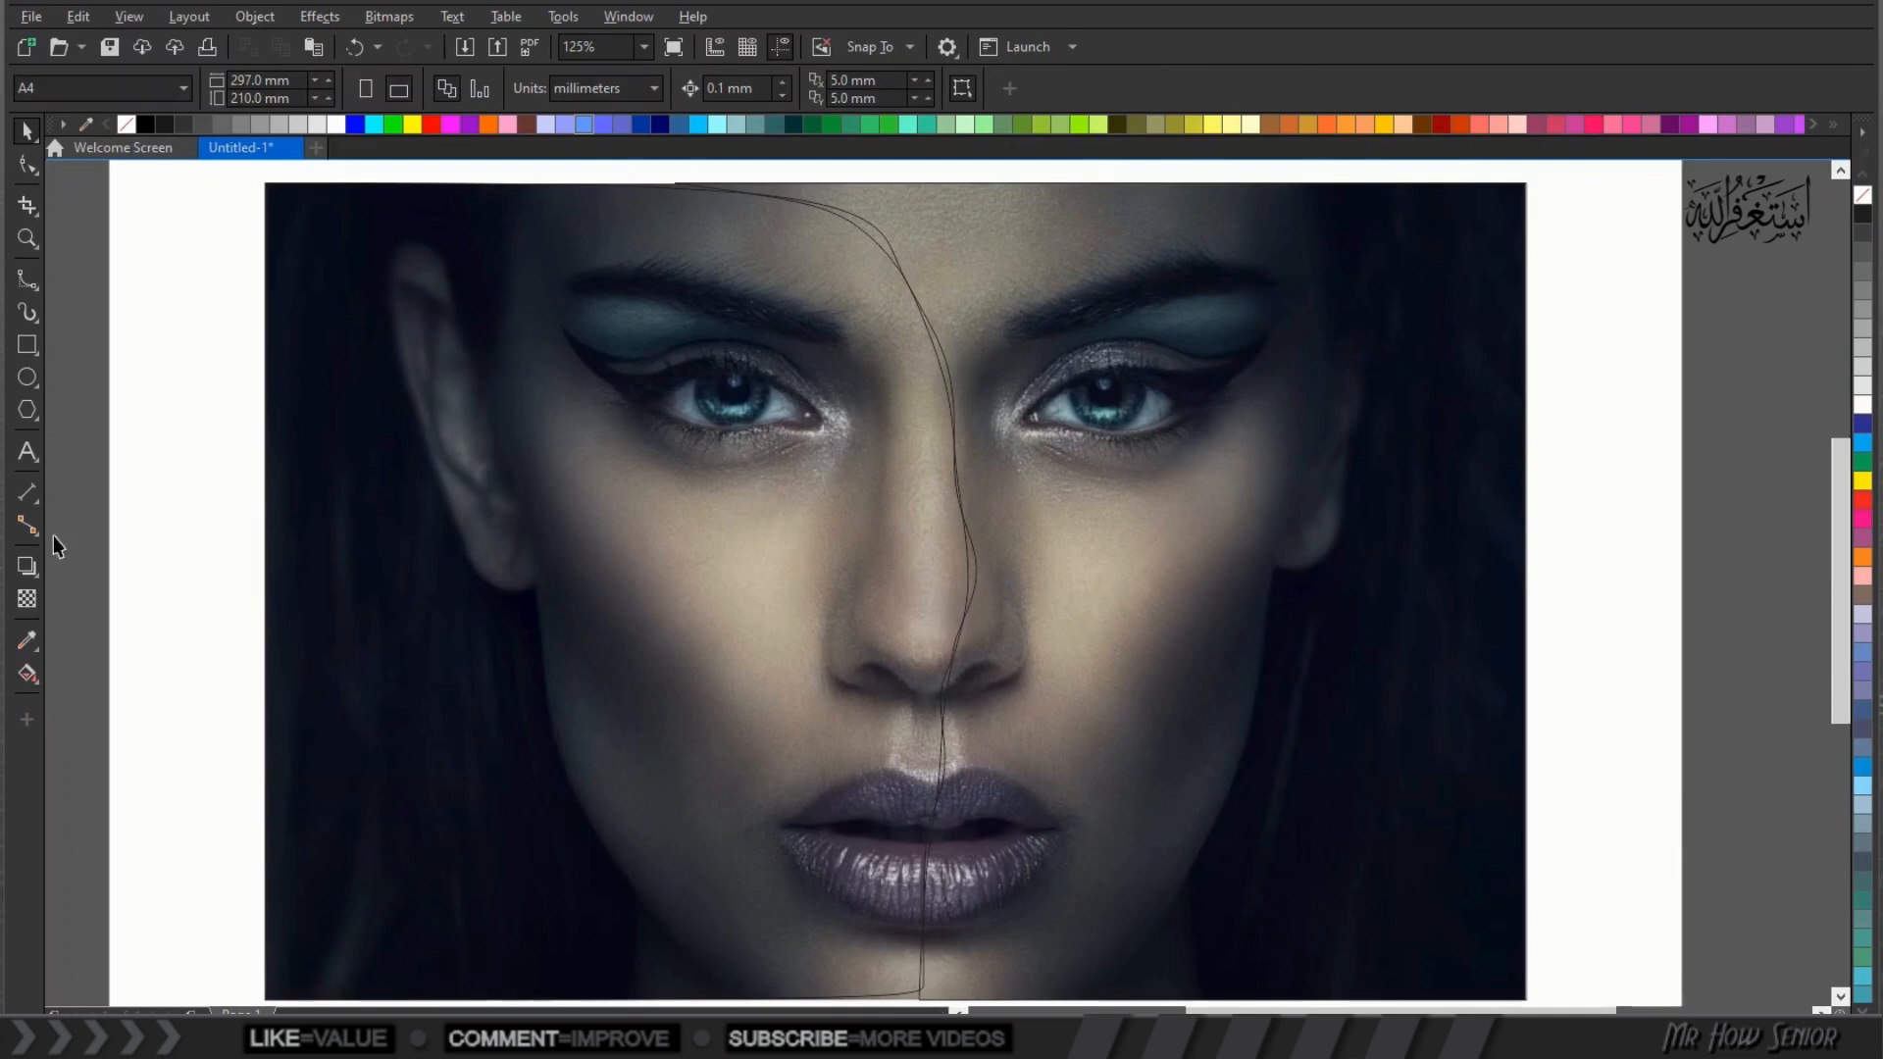
left_click(624, 679)
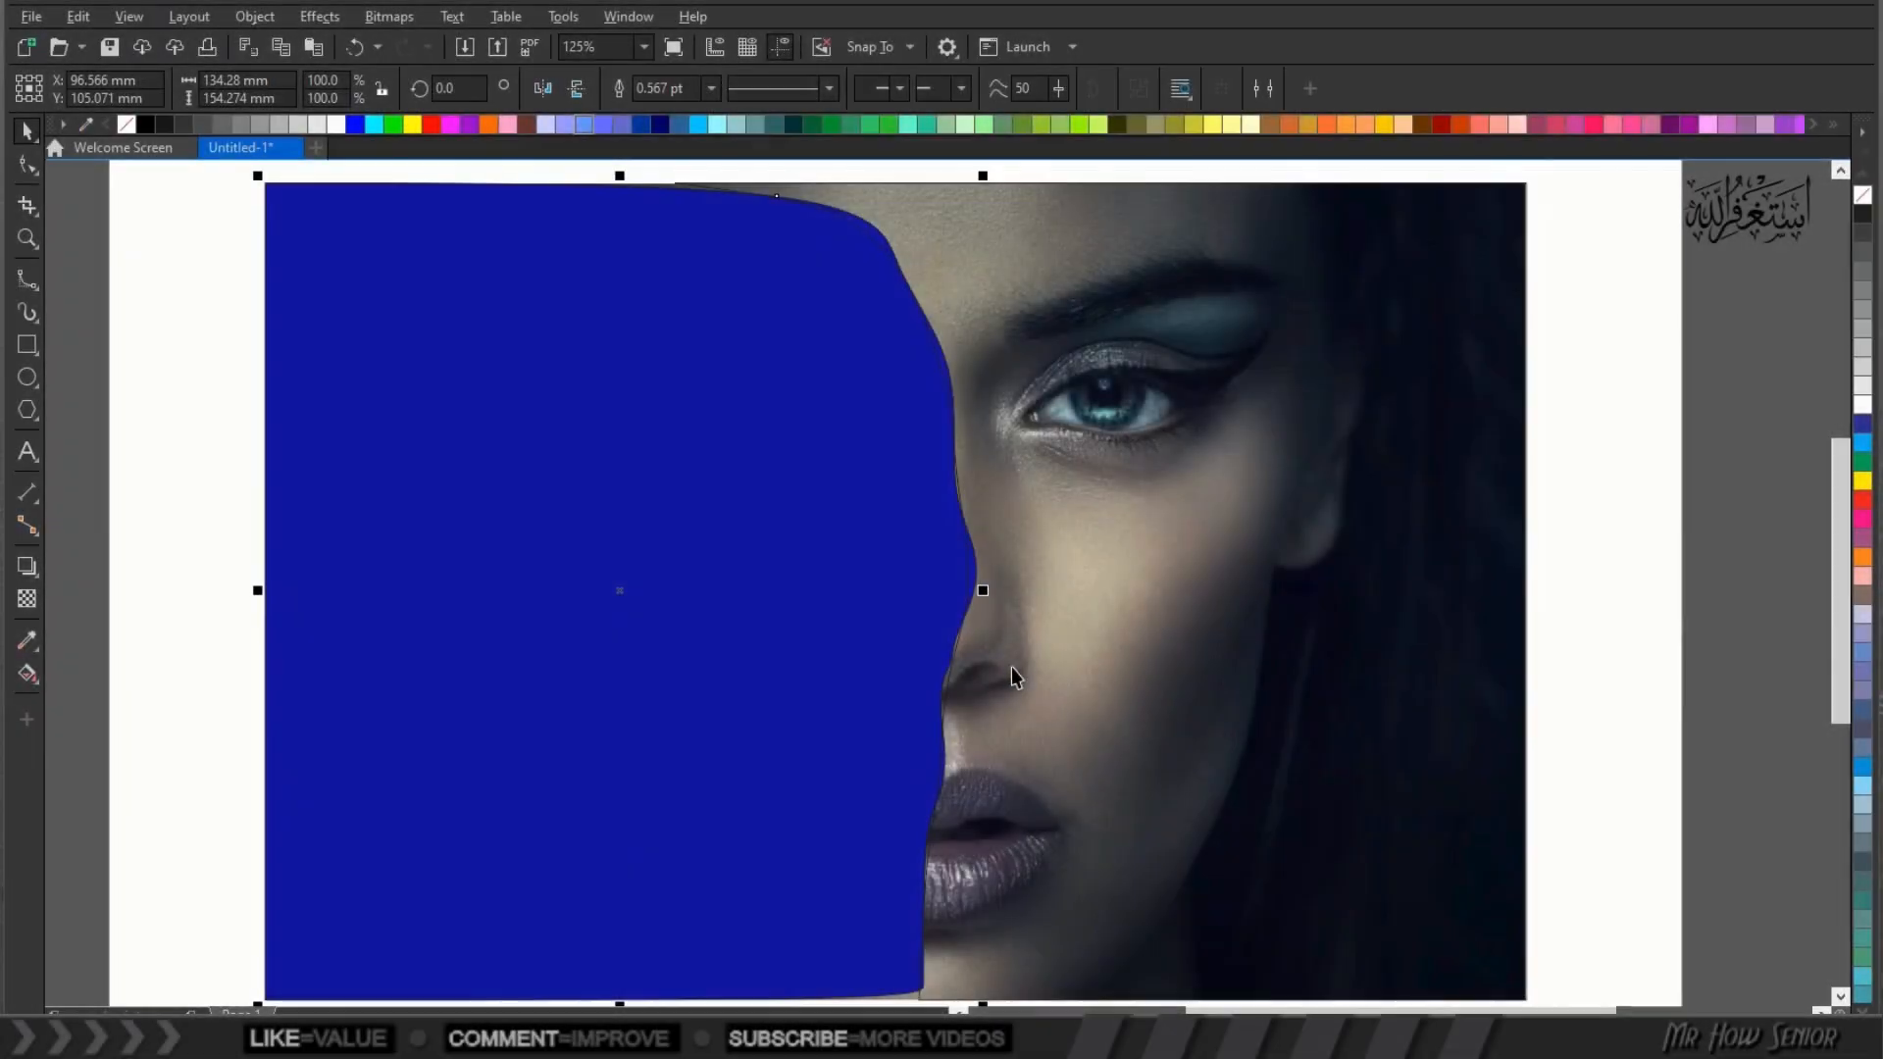
left_click(1091, 675)
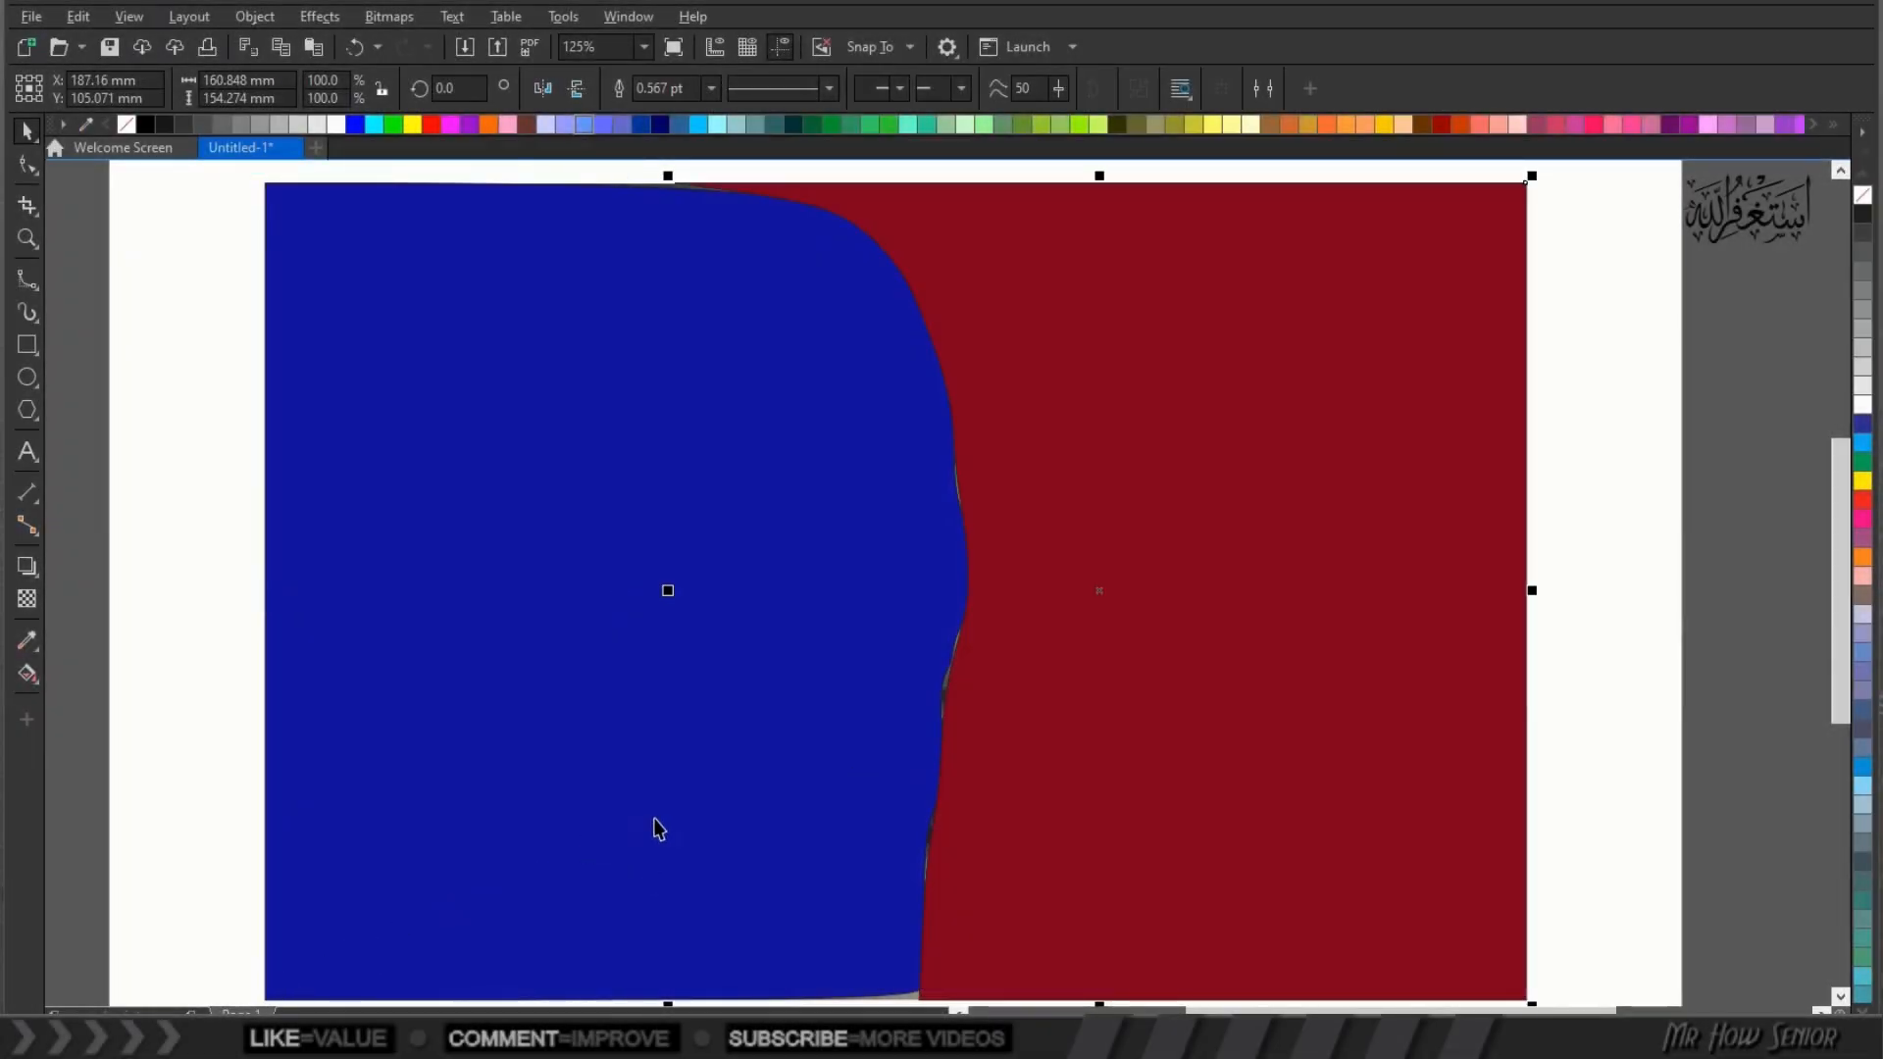
Set the blue shape's transparency merge mode to Overlay so it tints the left half of the portrait
scroll(651, 828, "down", 2)
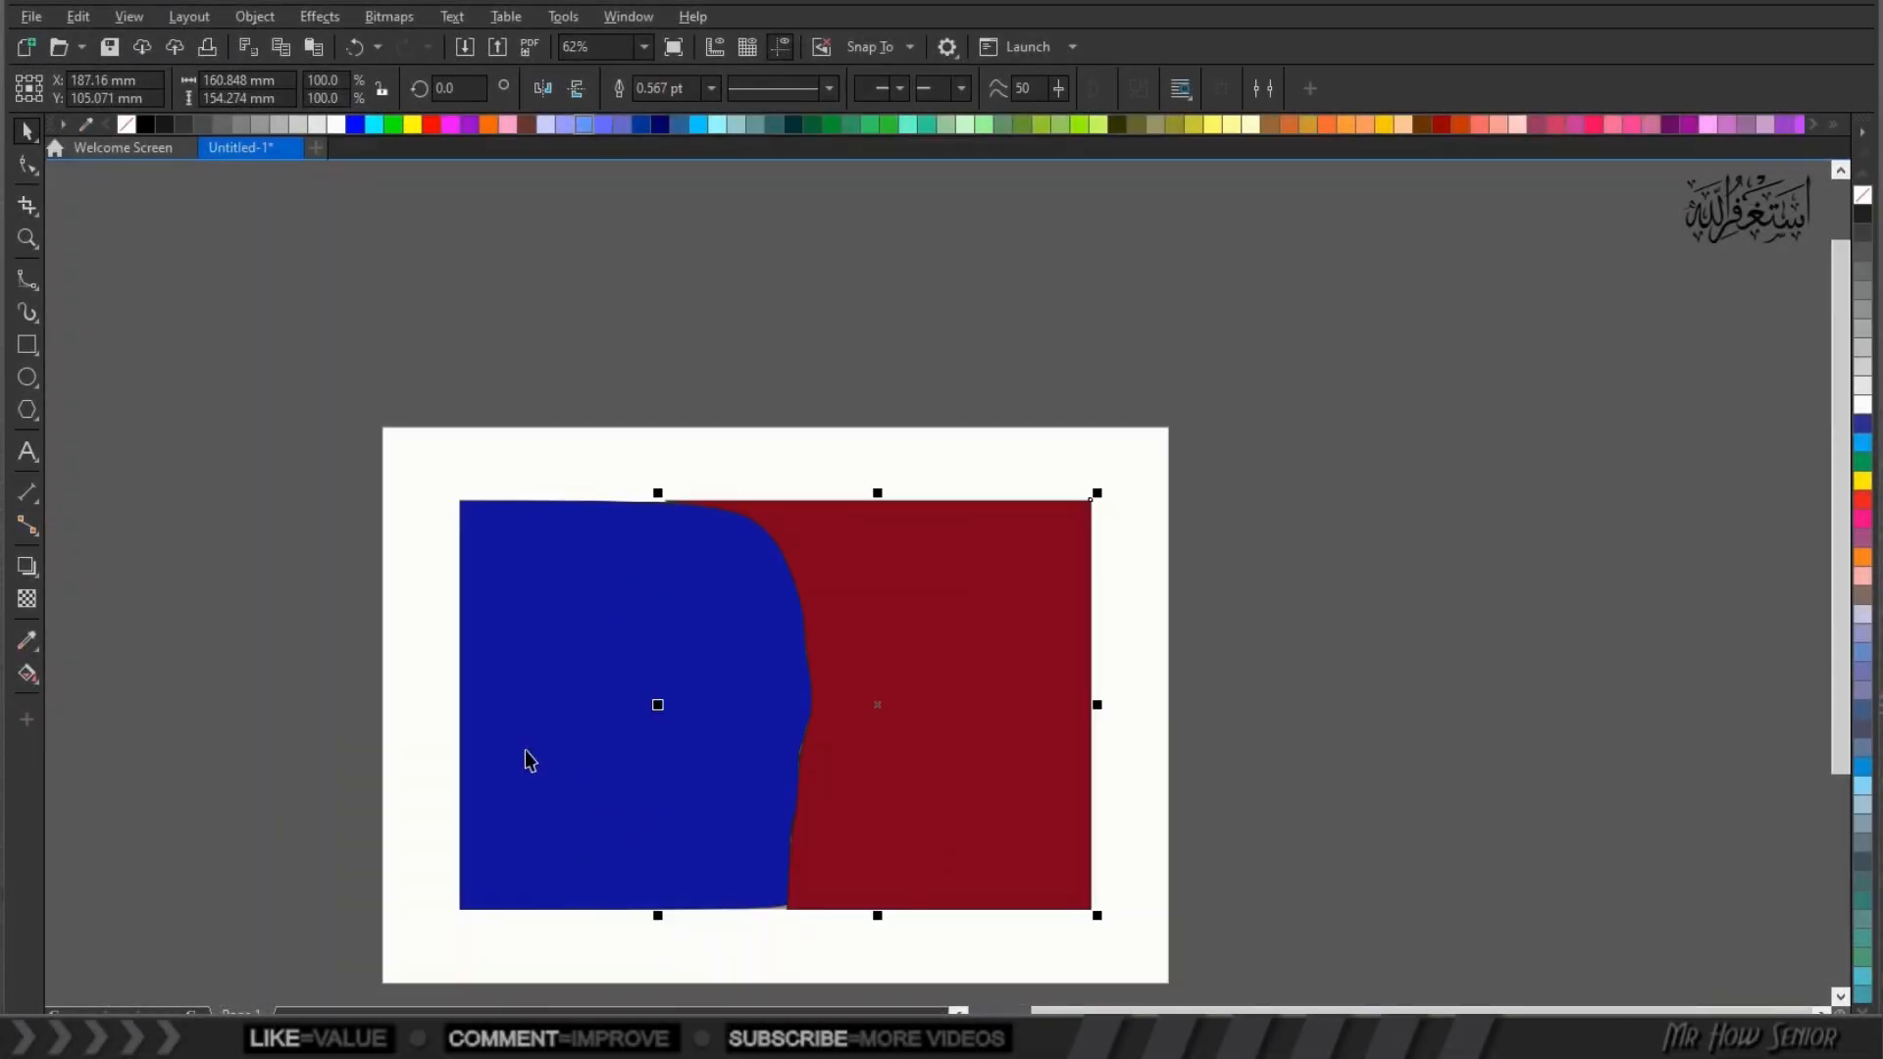
left_click(494, 715)
left_click(29, 597)
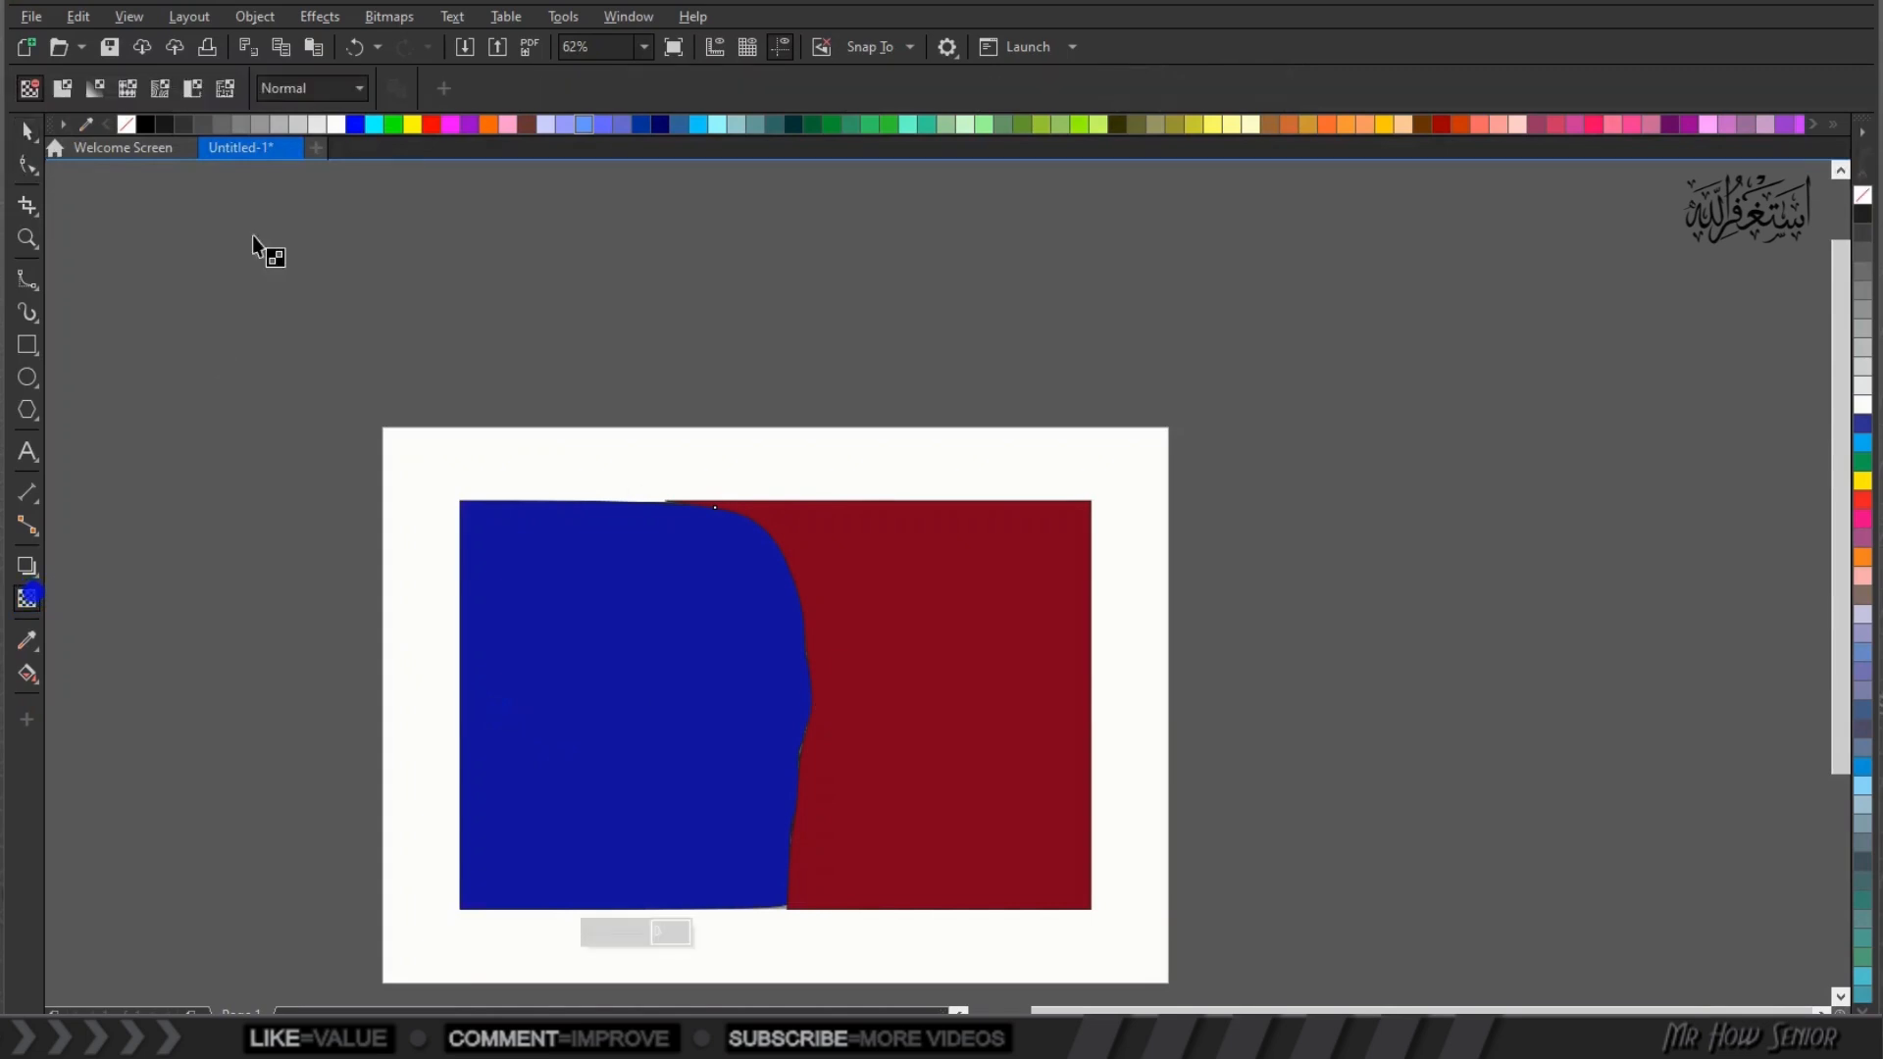
left_click(336, 88)
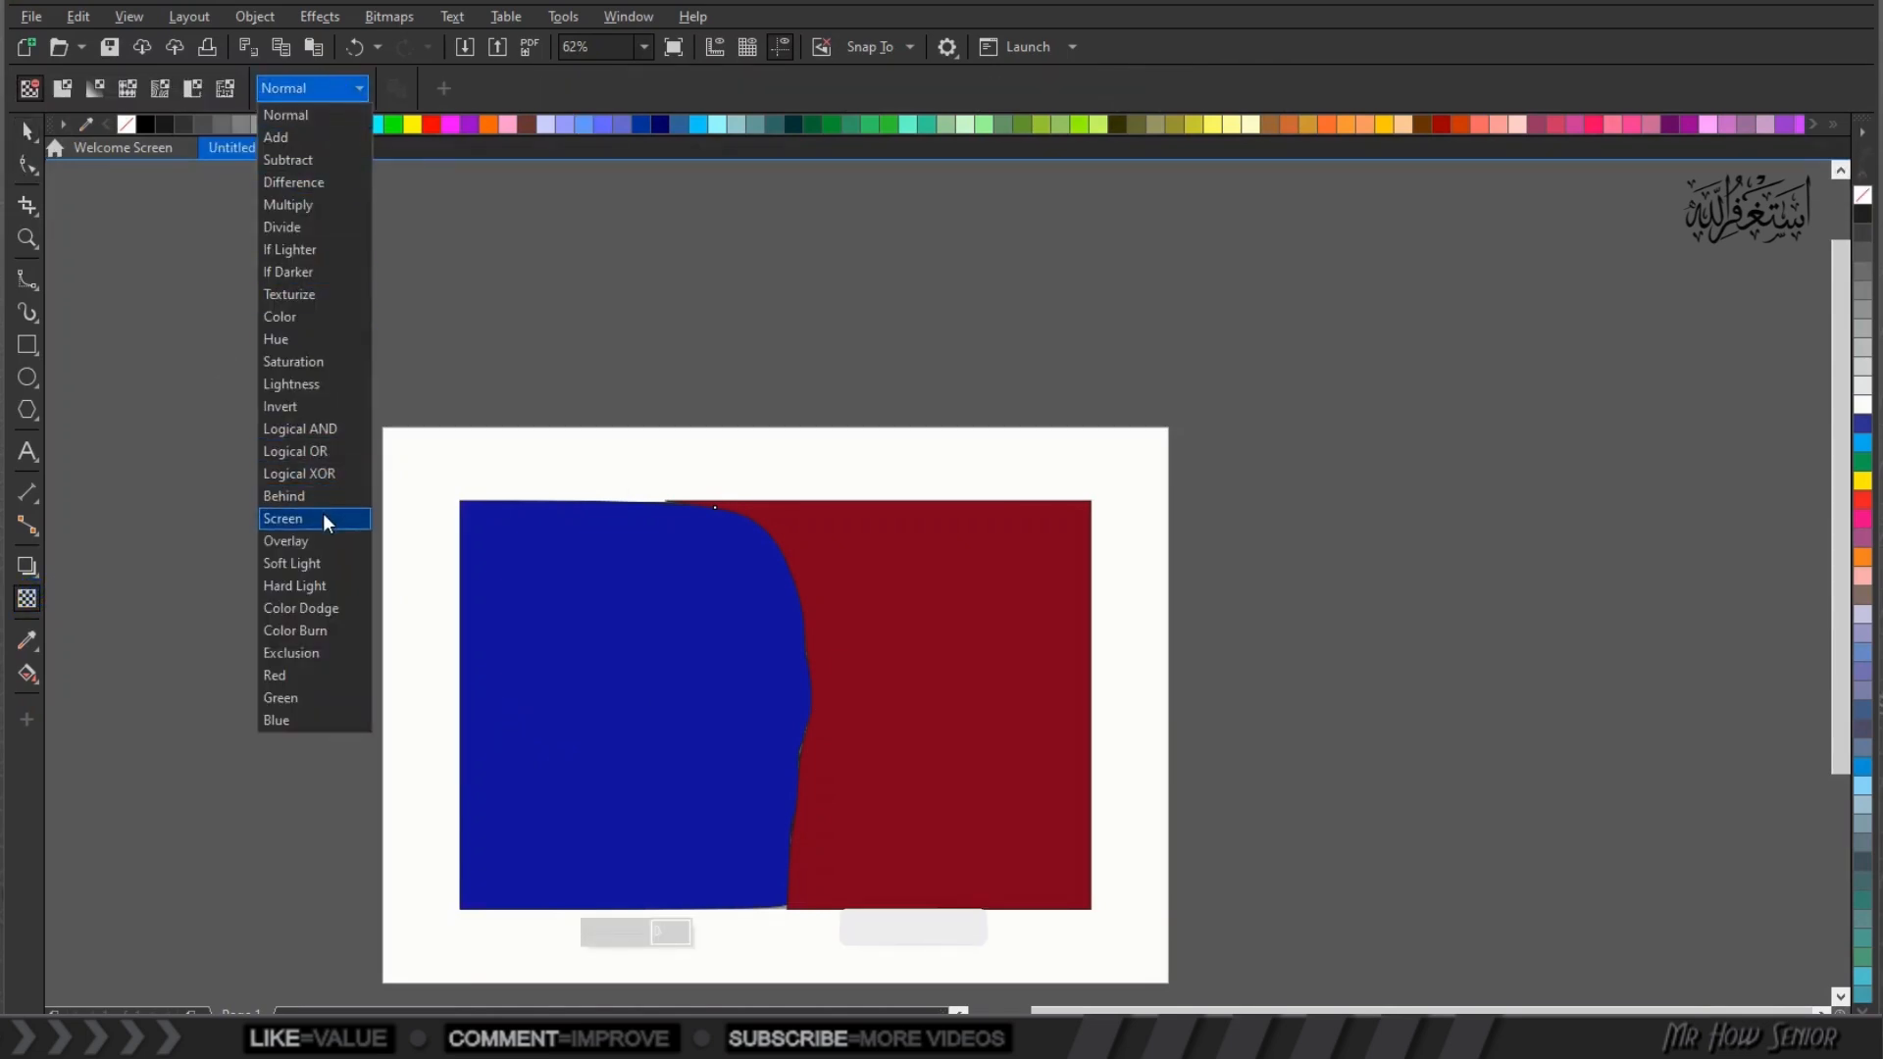
left_click(321, 541)
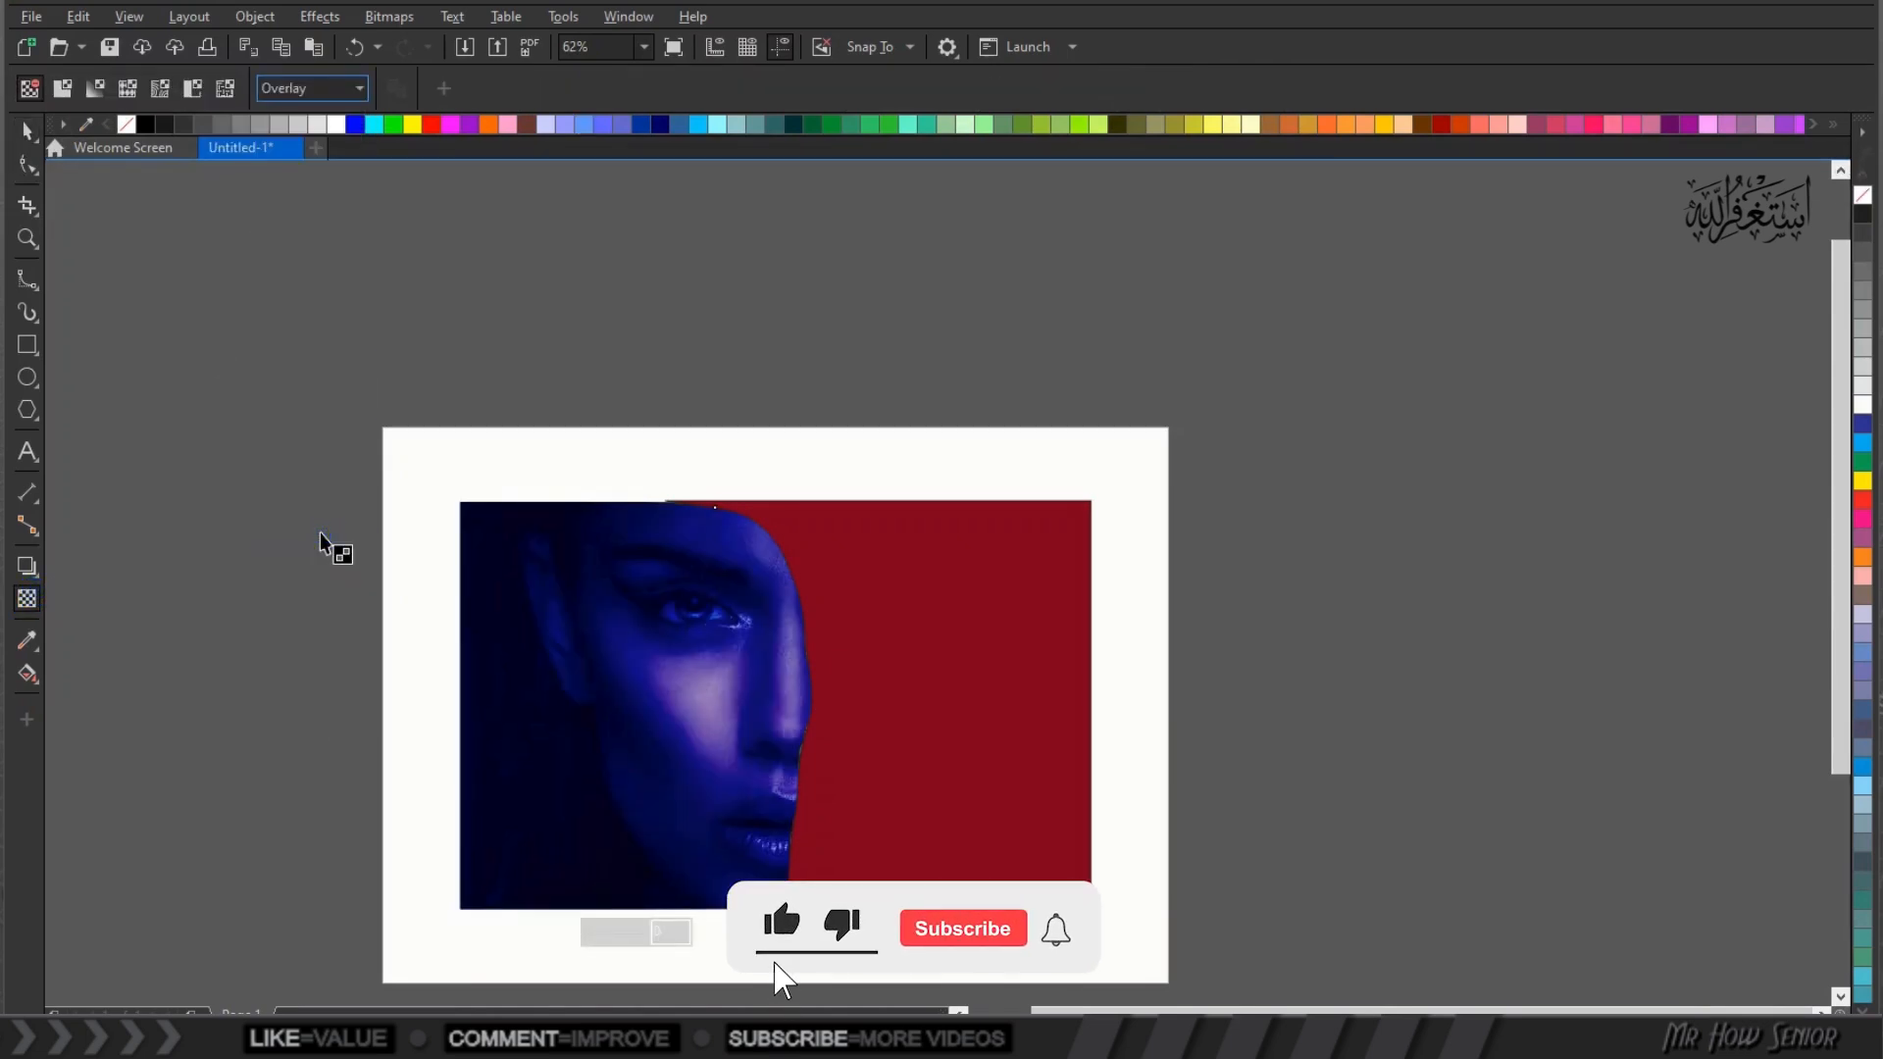
Set the red shape's transparency merge mode to Overlay and remove its outline
left_click(972, 595)
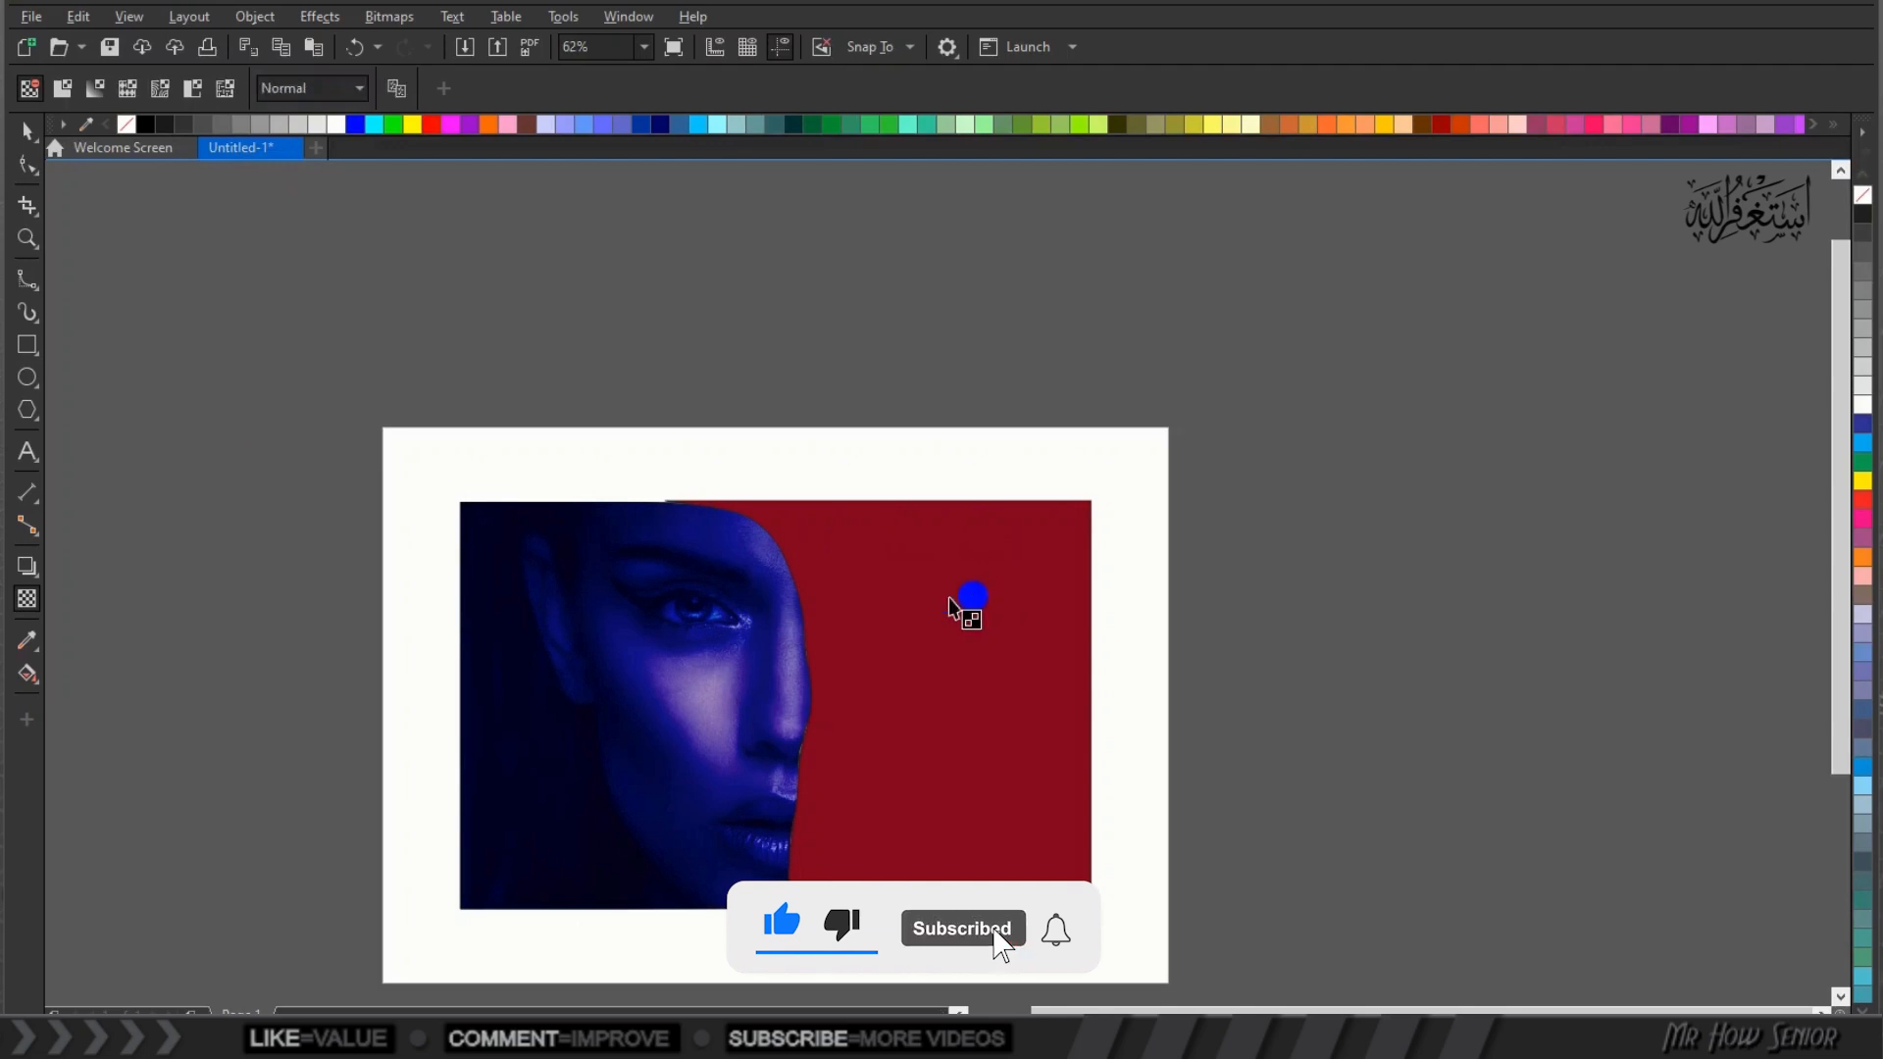
key("space")
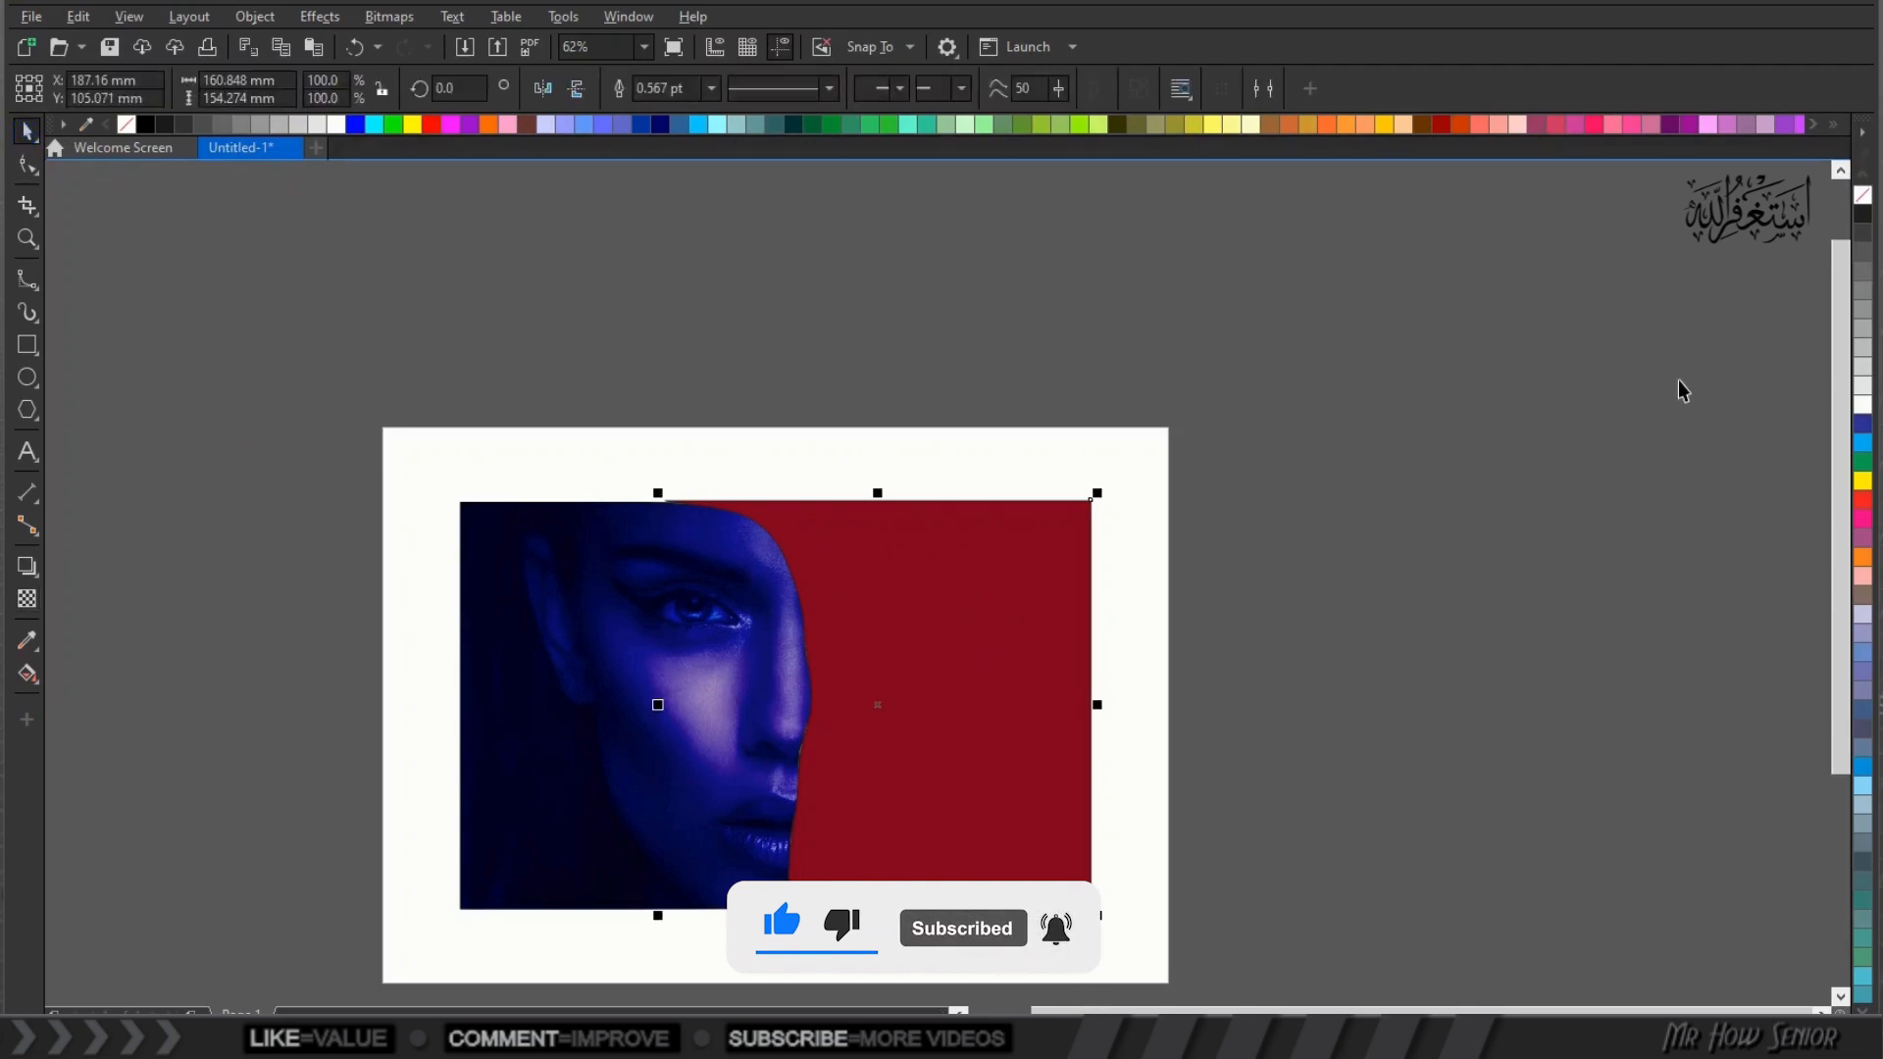
left_click(18, 610)
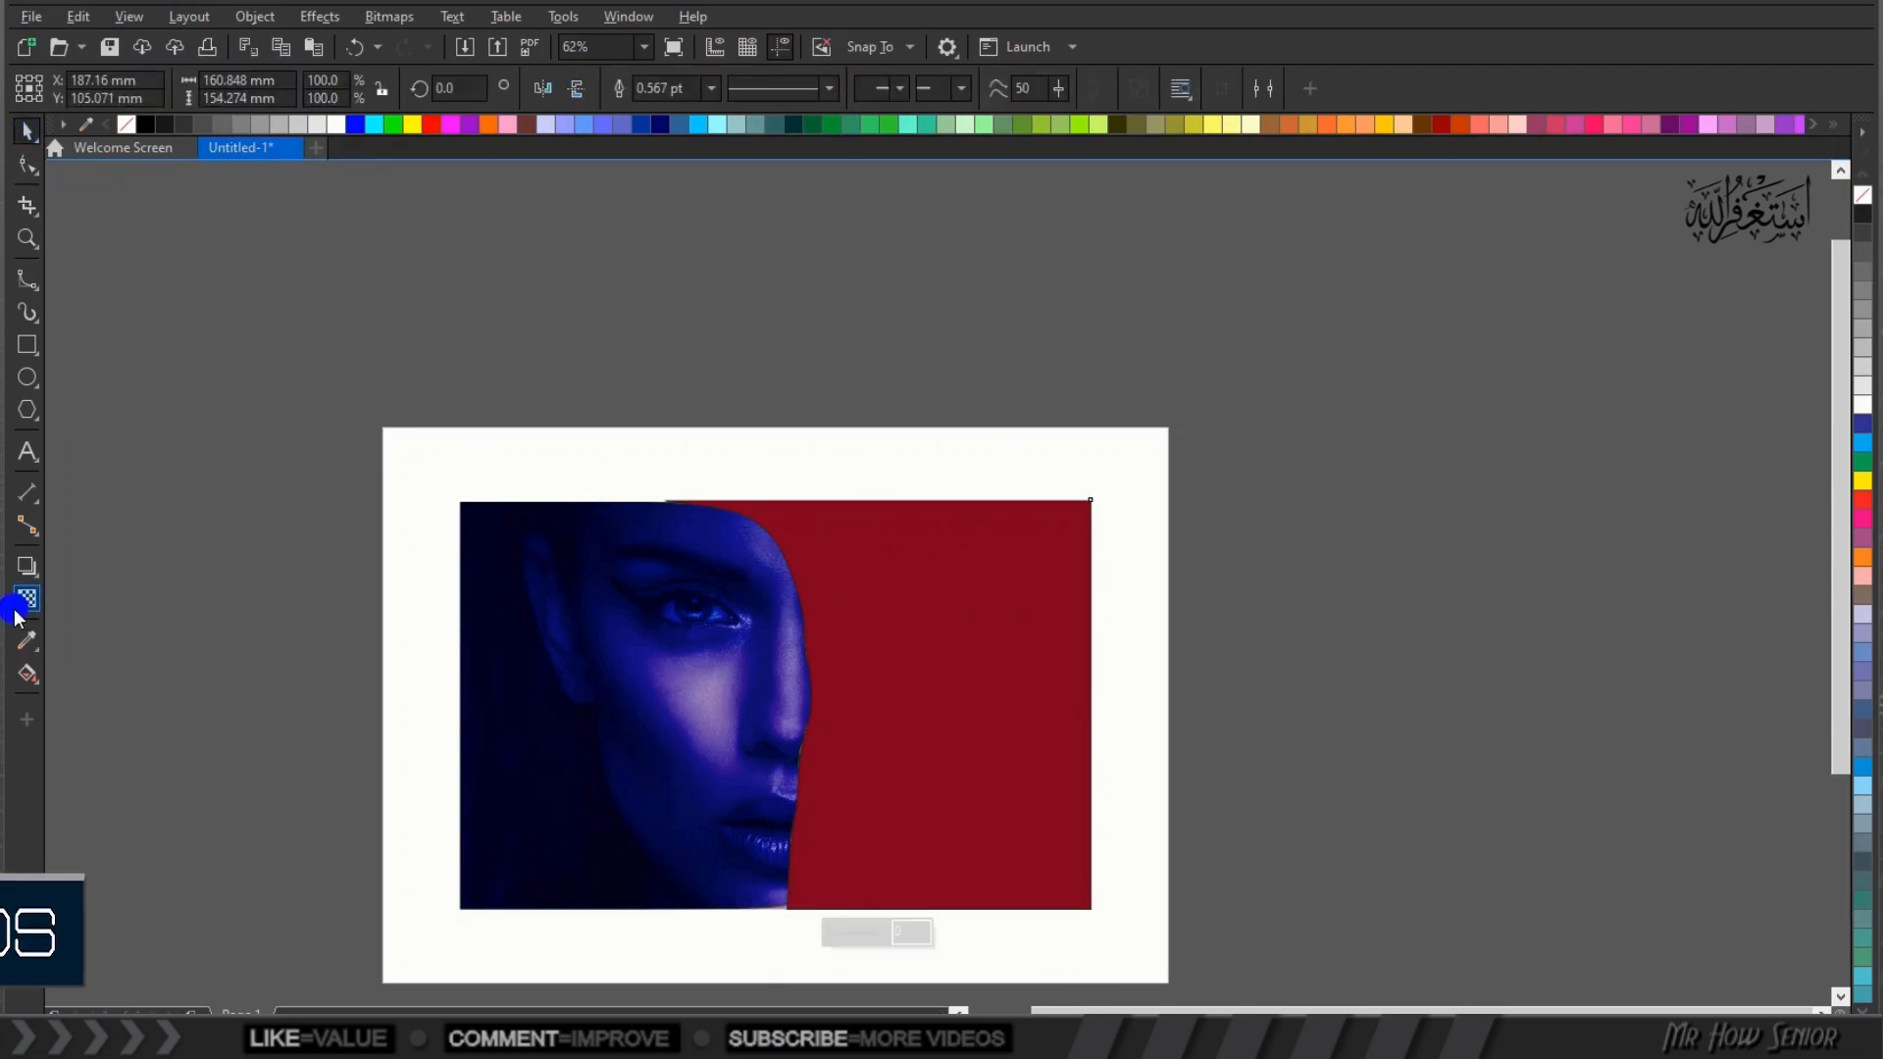
left_click(365, 87)
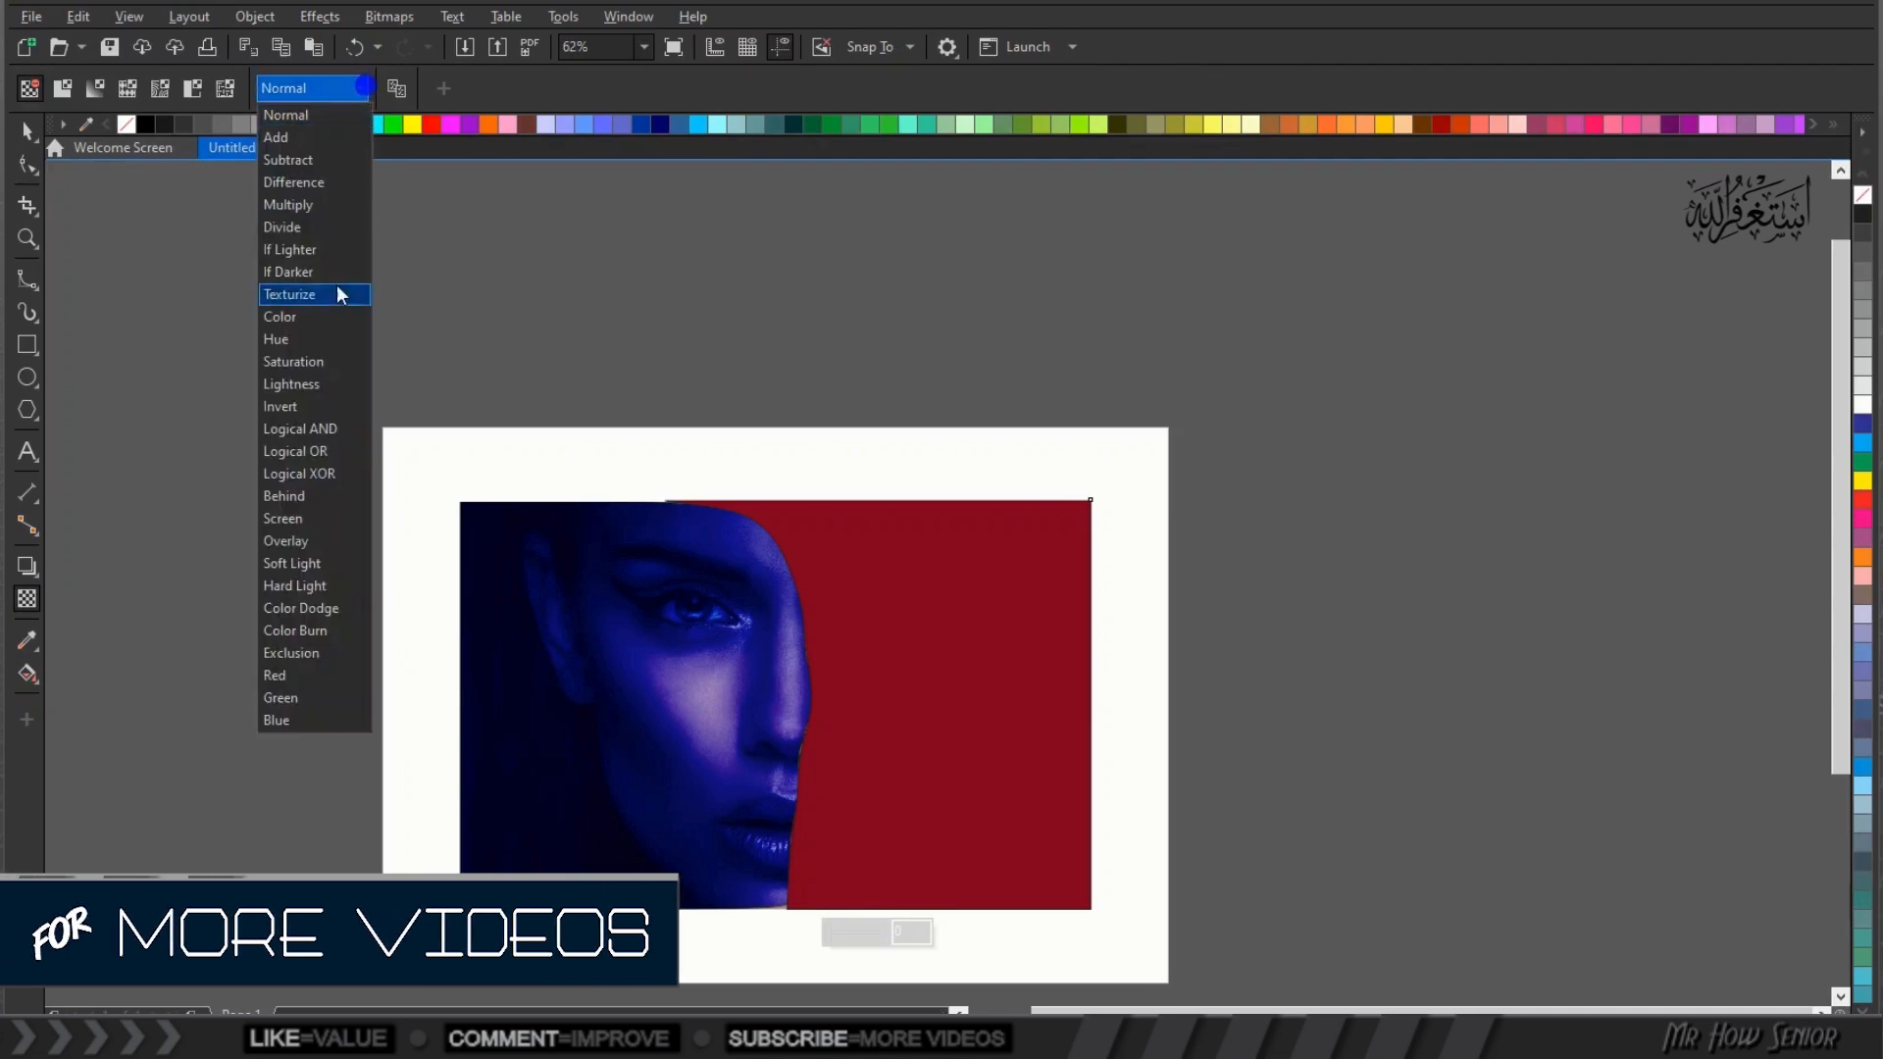
left_click(294, 541)
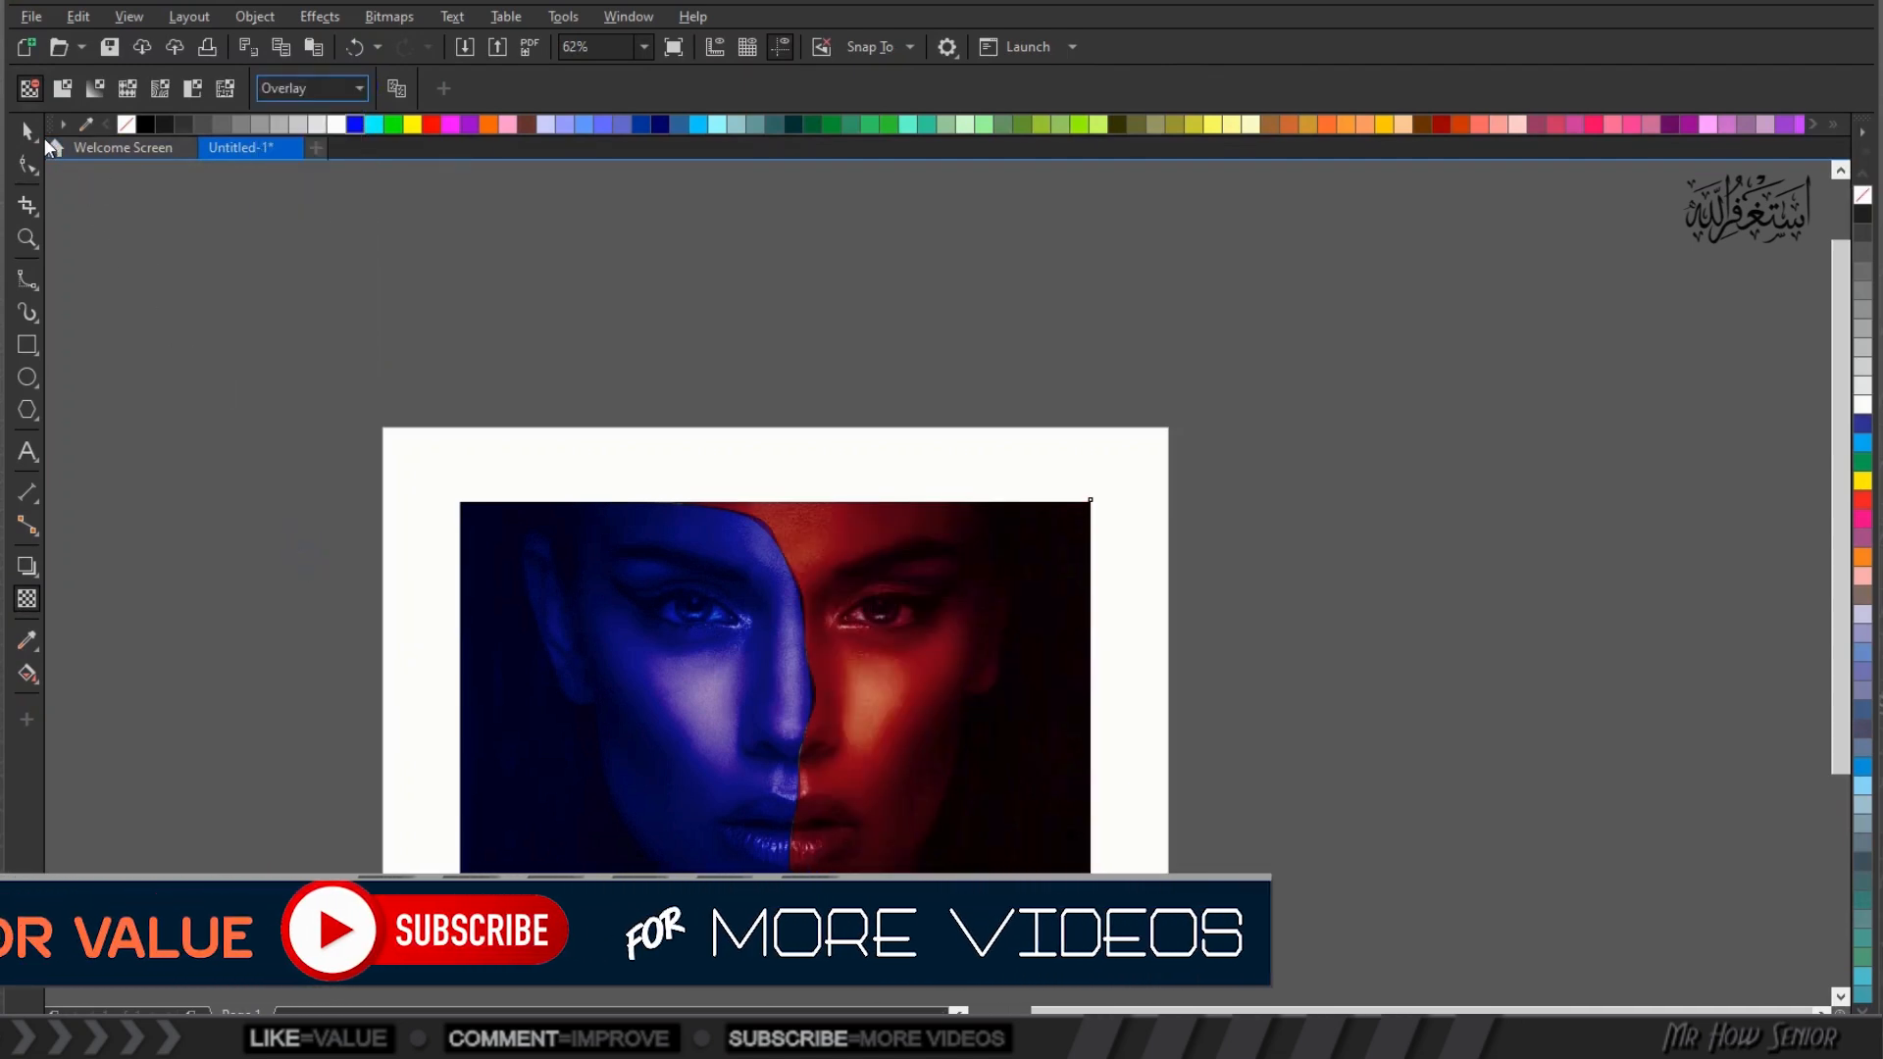
left_click(28, 131)
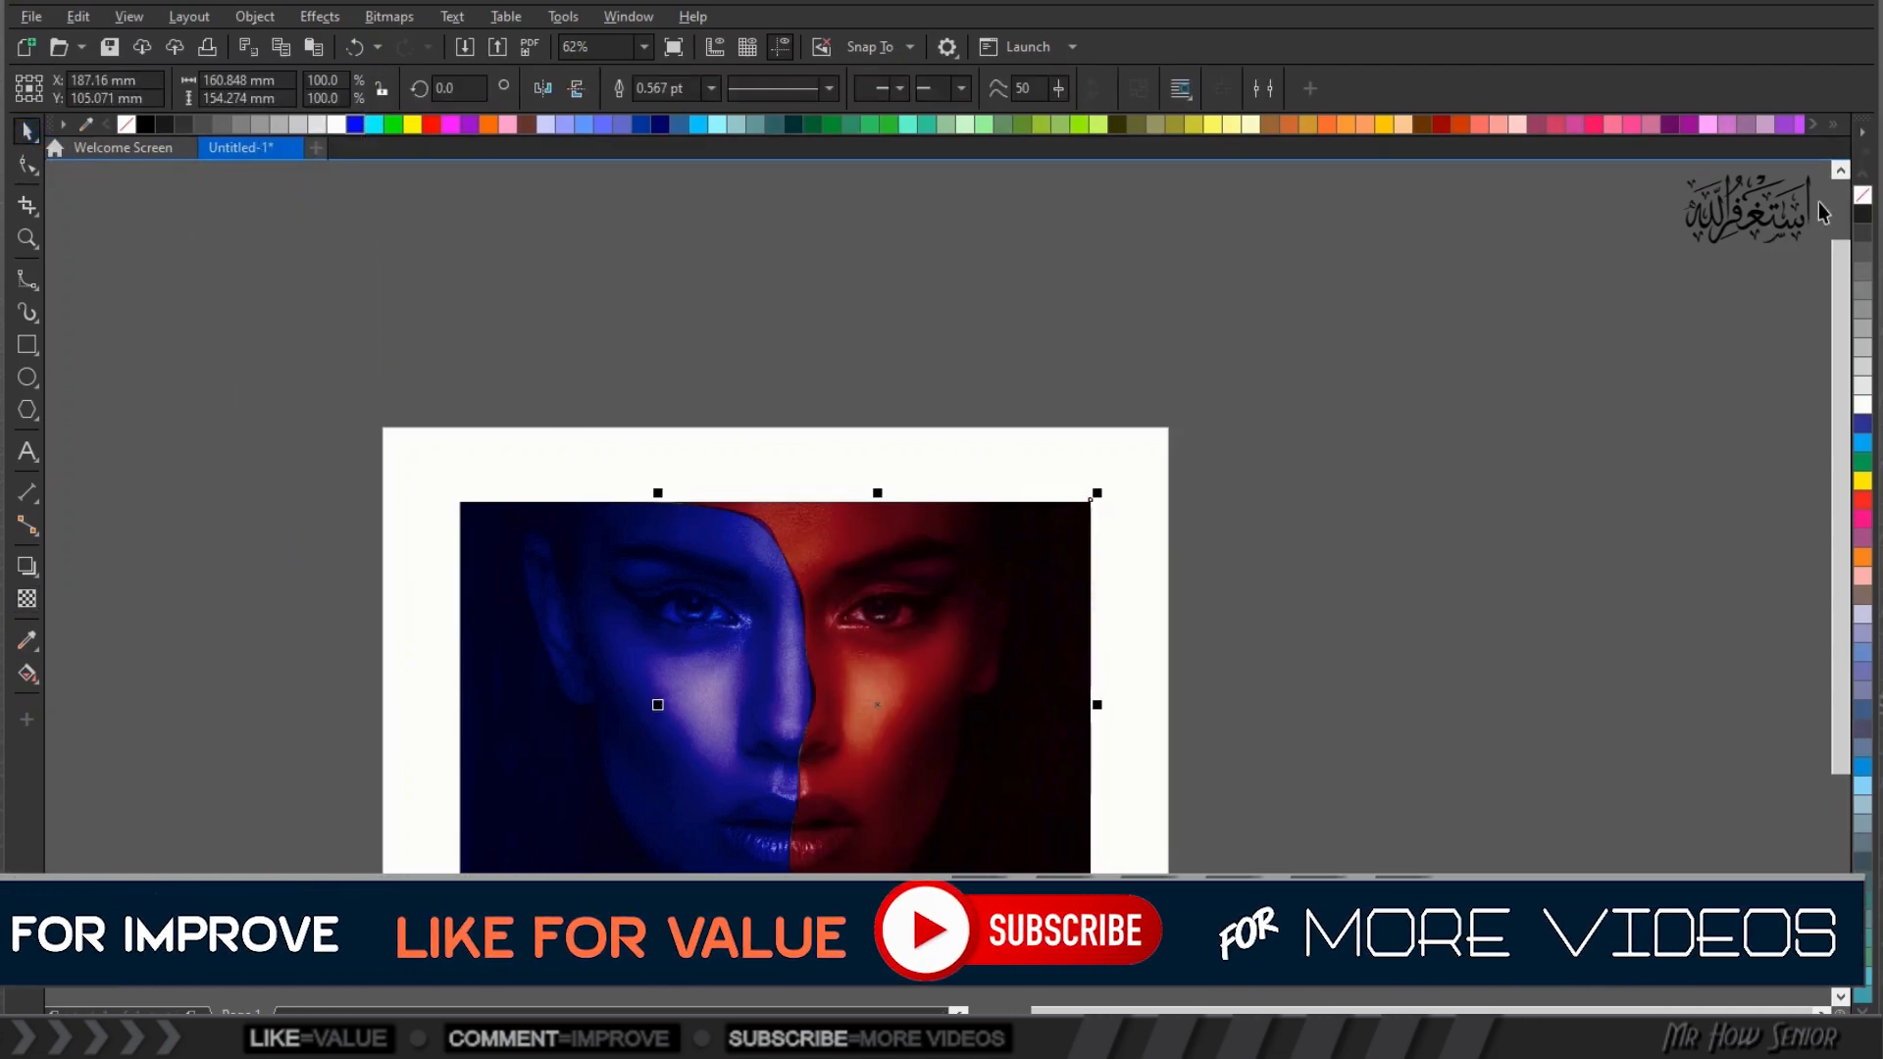
right_click(1863, 194)
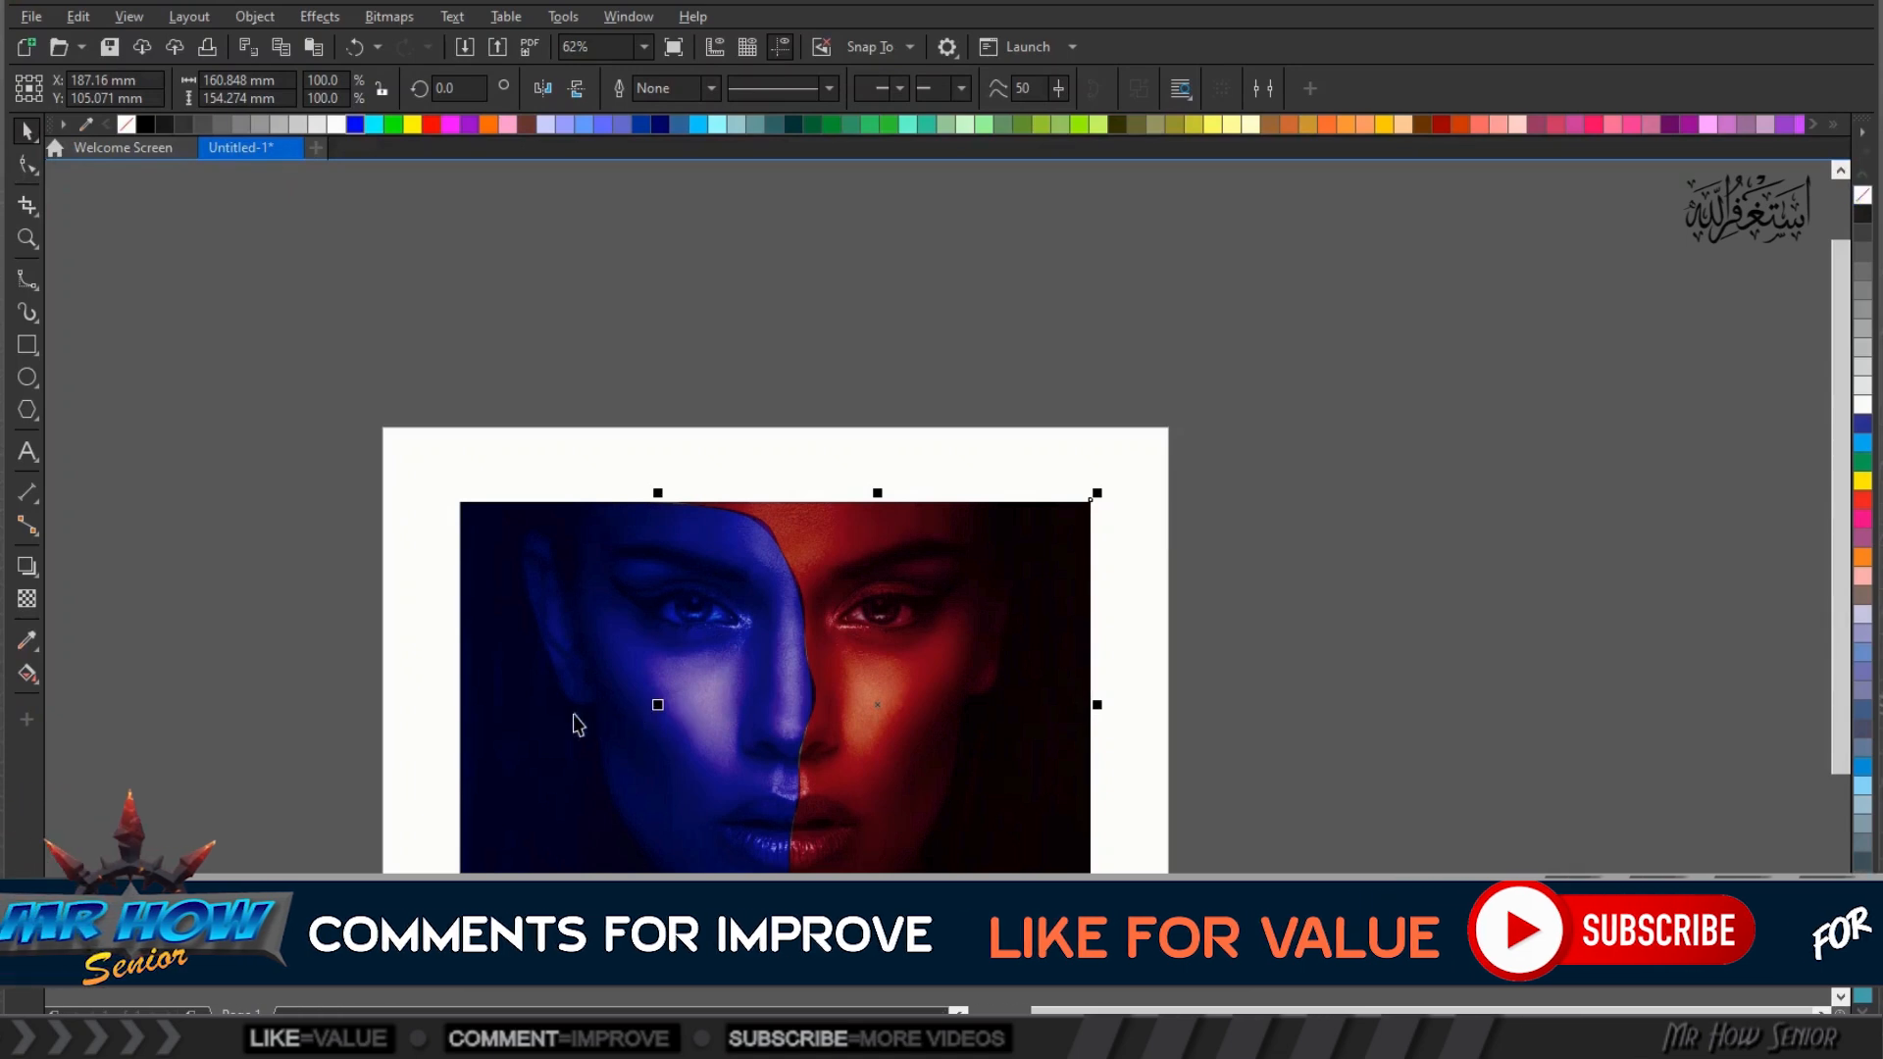
Apply linear transparency to both shapes, fading the blue from the photo's left edge and the red from its right edge toward the nose
left_click(546, 716)
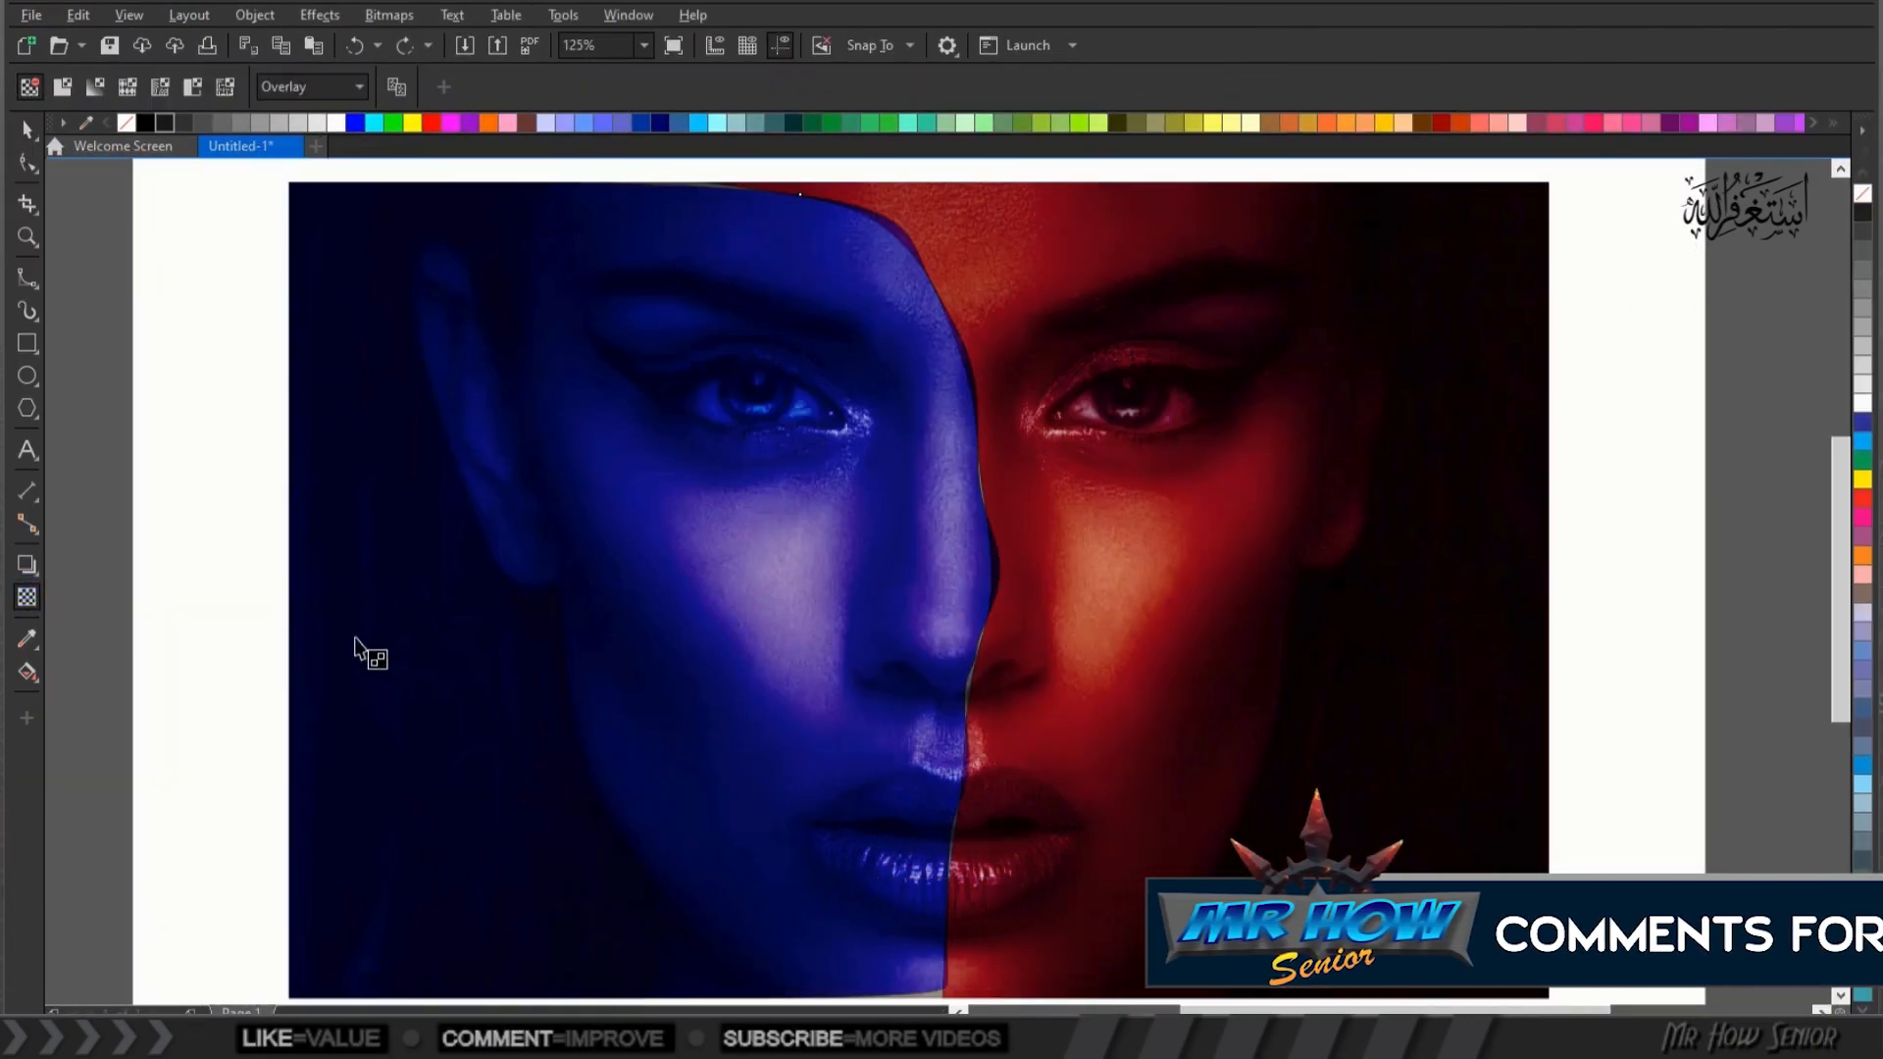
left_click_drag(314, 638, 1035, 647)
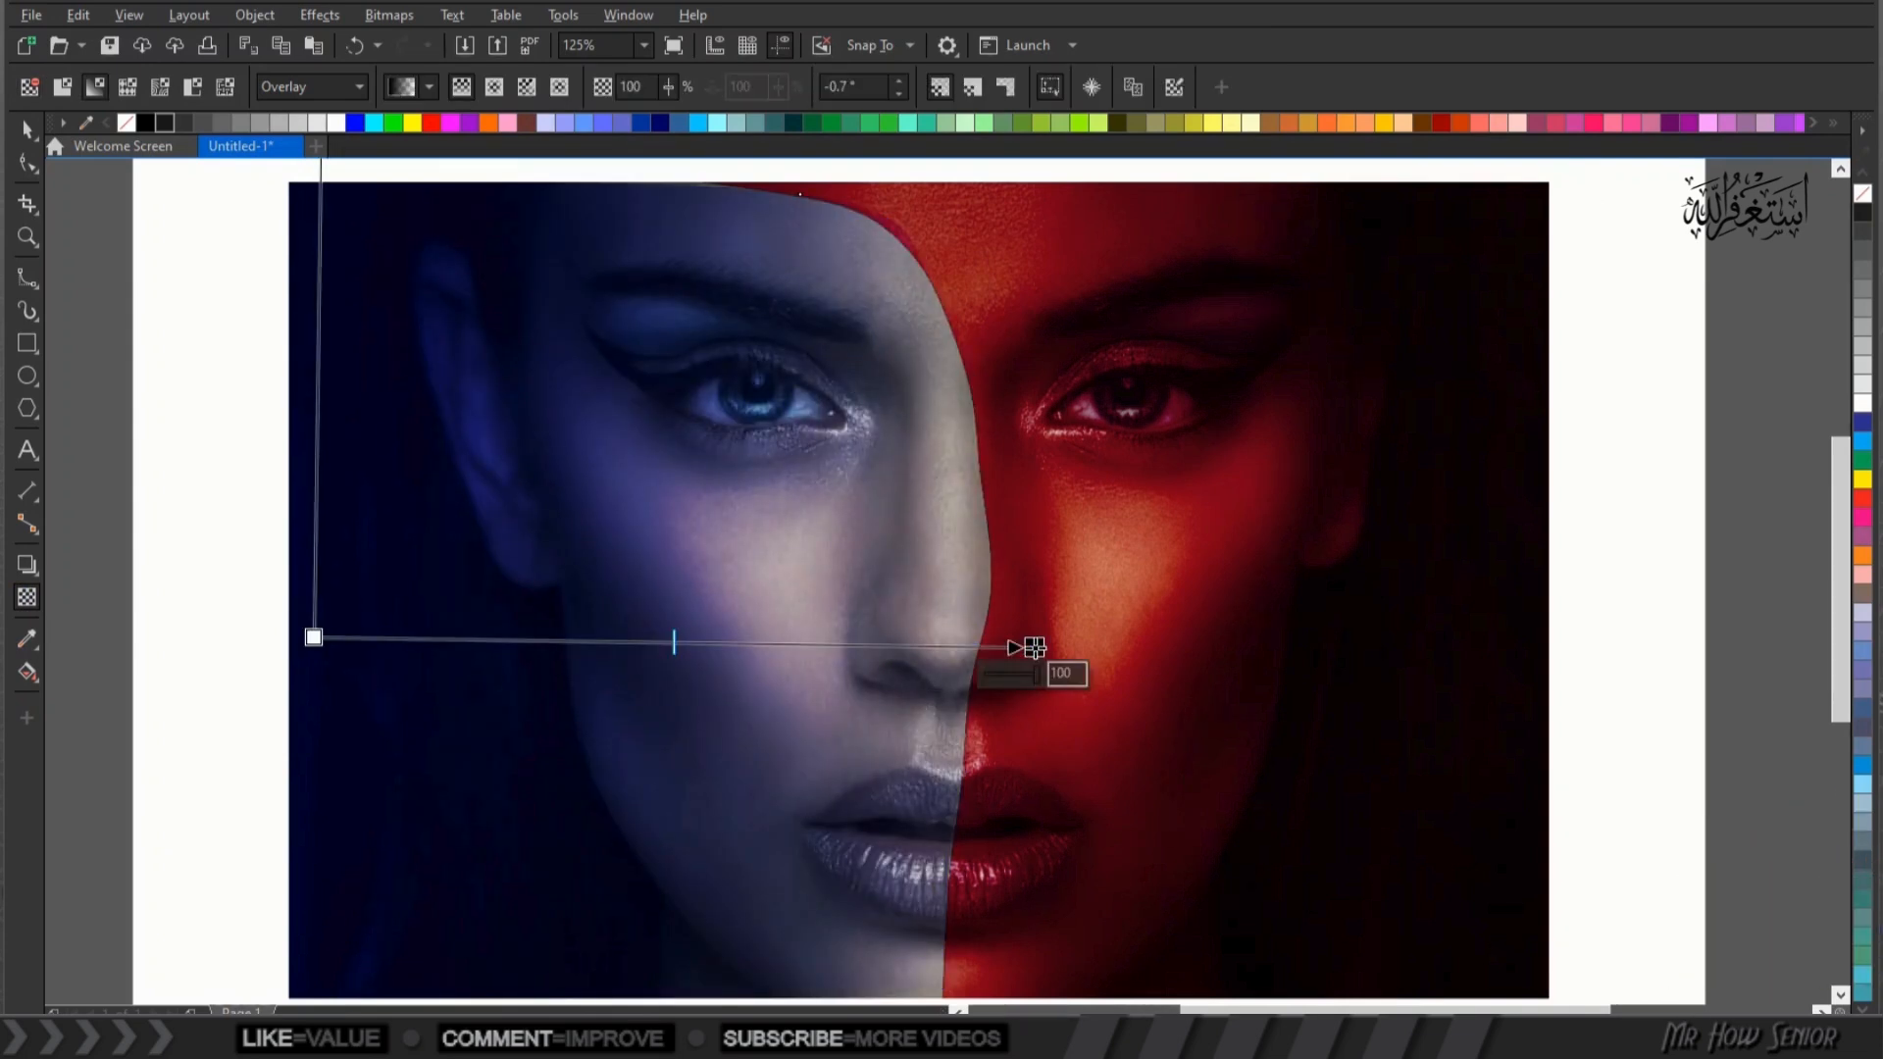
left_click(25, 128)
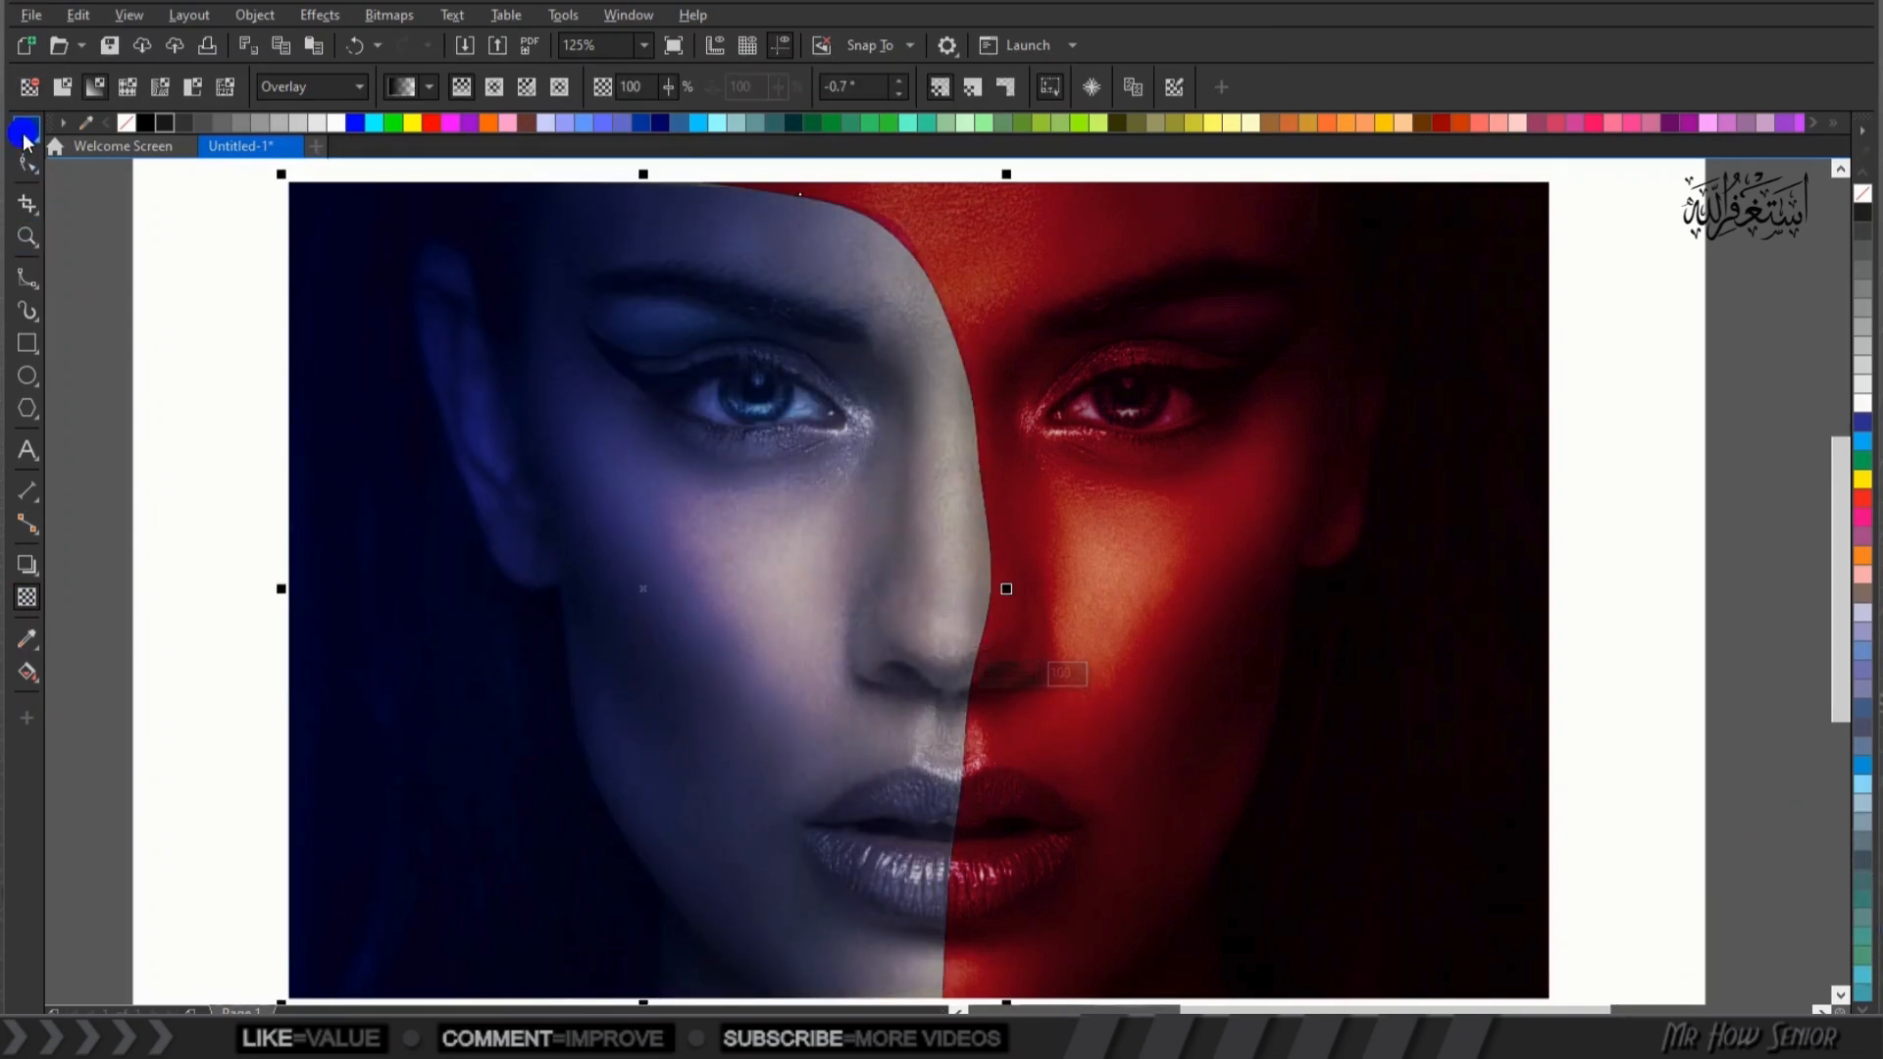
left_click(24, 604)
left_click_drag(1477, 641, 948, 626)
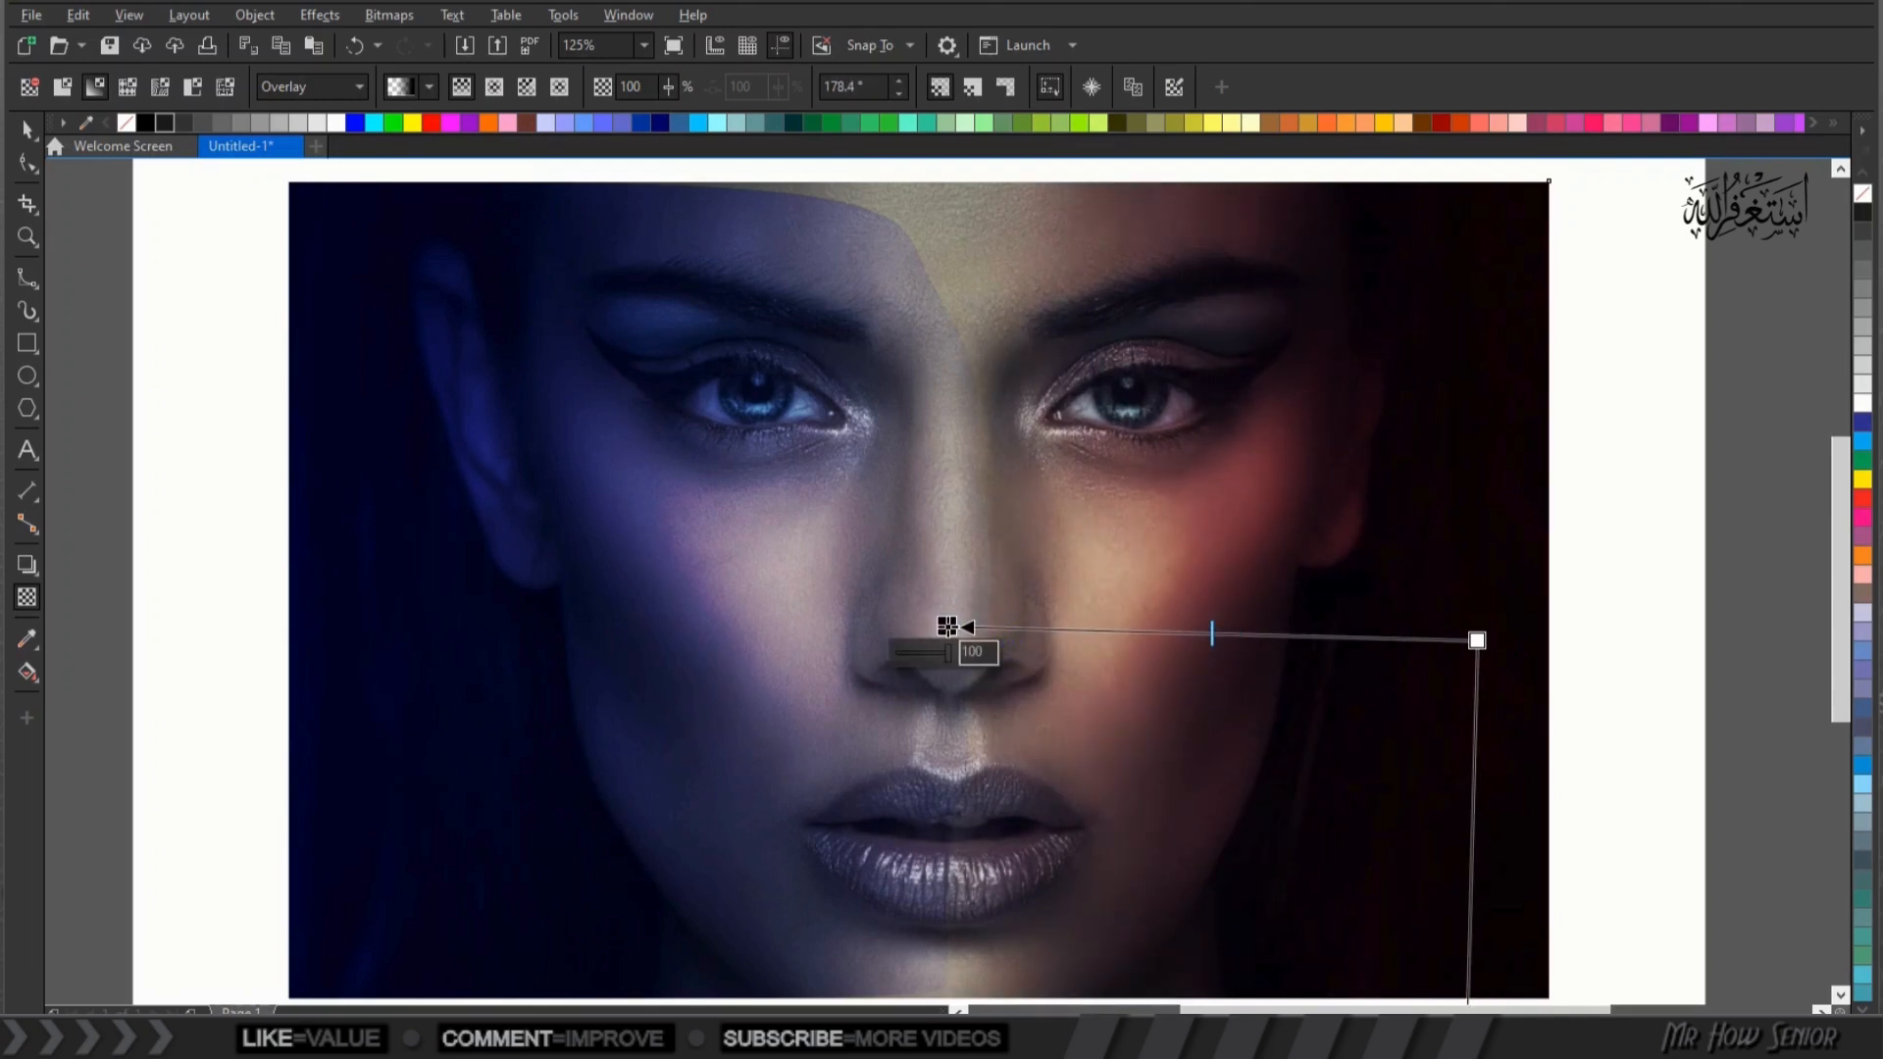
Shorten the blue shape's linear transparency so that its fully transparent end lies at the left side of the nose, then deselect the shape
left_click(718, 608)
left_click(1034, 645)
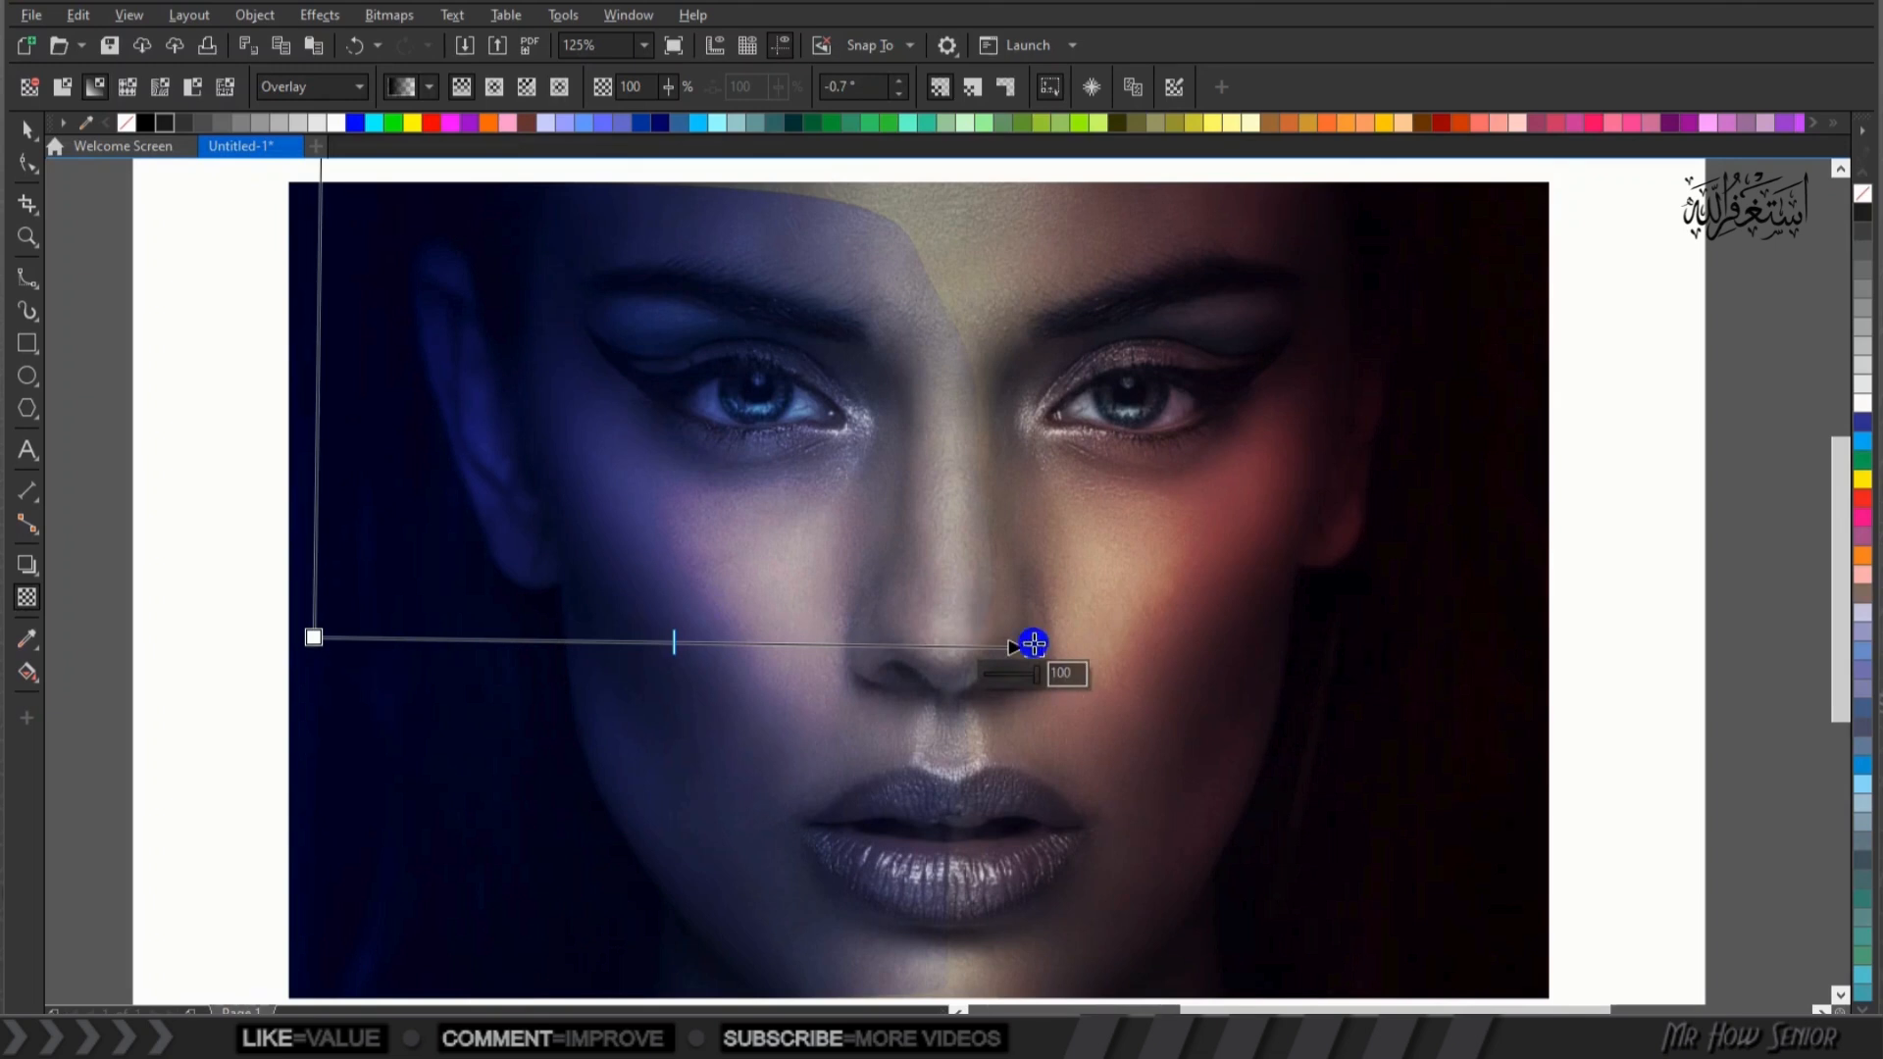
left_click_drag(1034, 644, 892, 585)
scroll(886, 601, "up", 2)
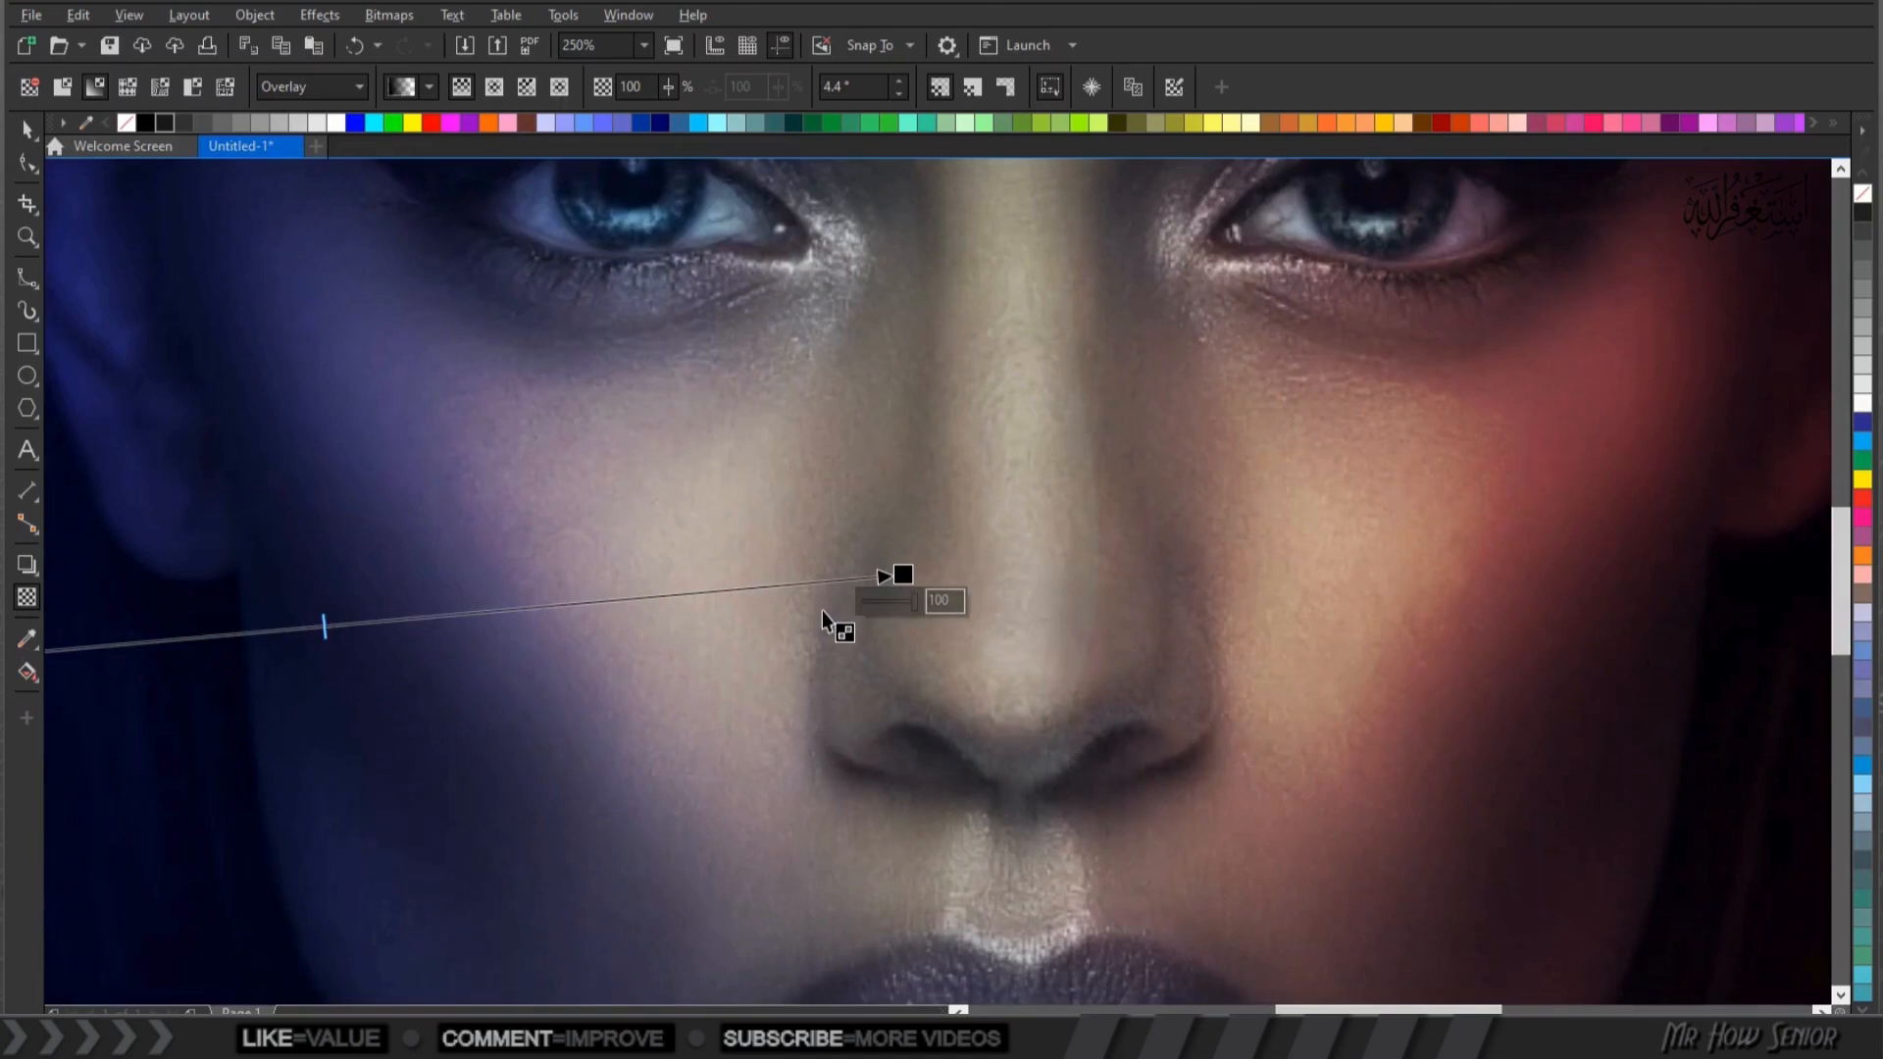
scroll(822, 610, "down", 2)
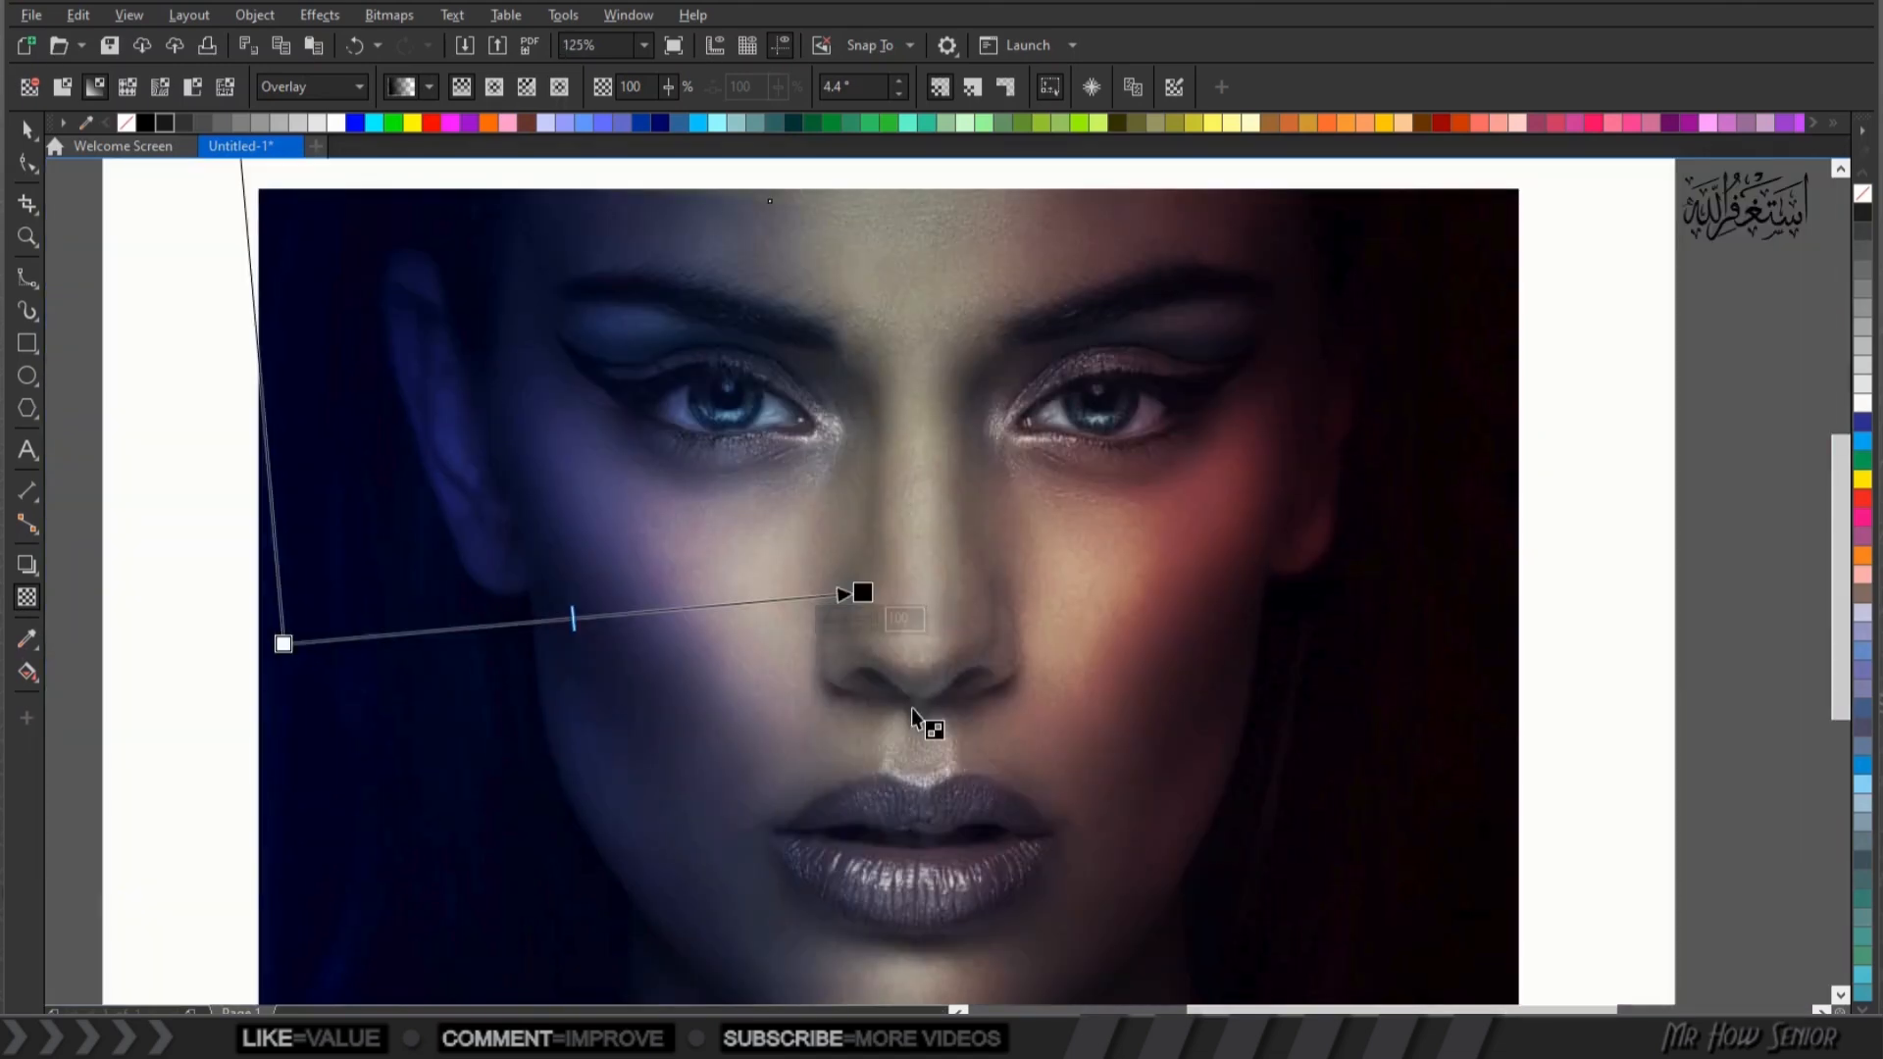
scroll(910, 708, "down", 3)
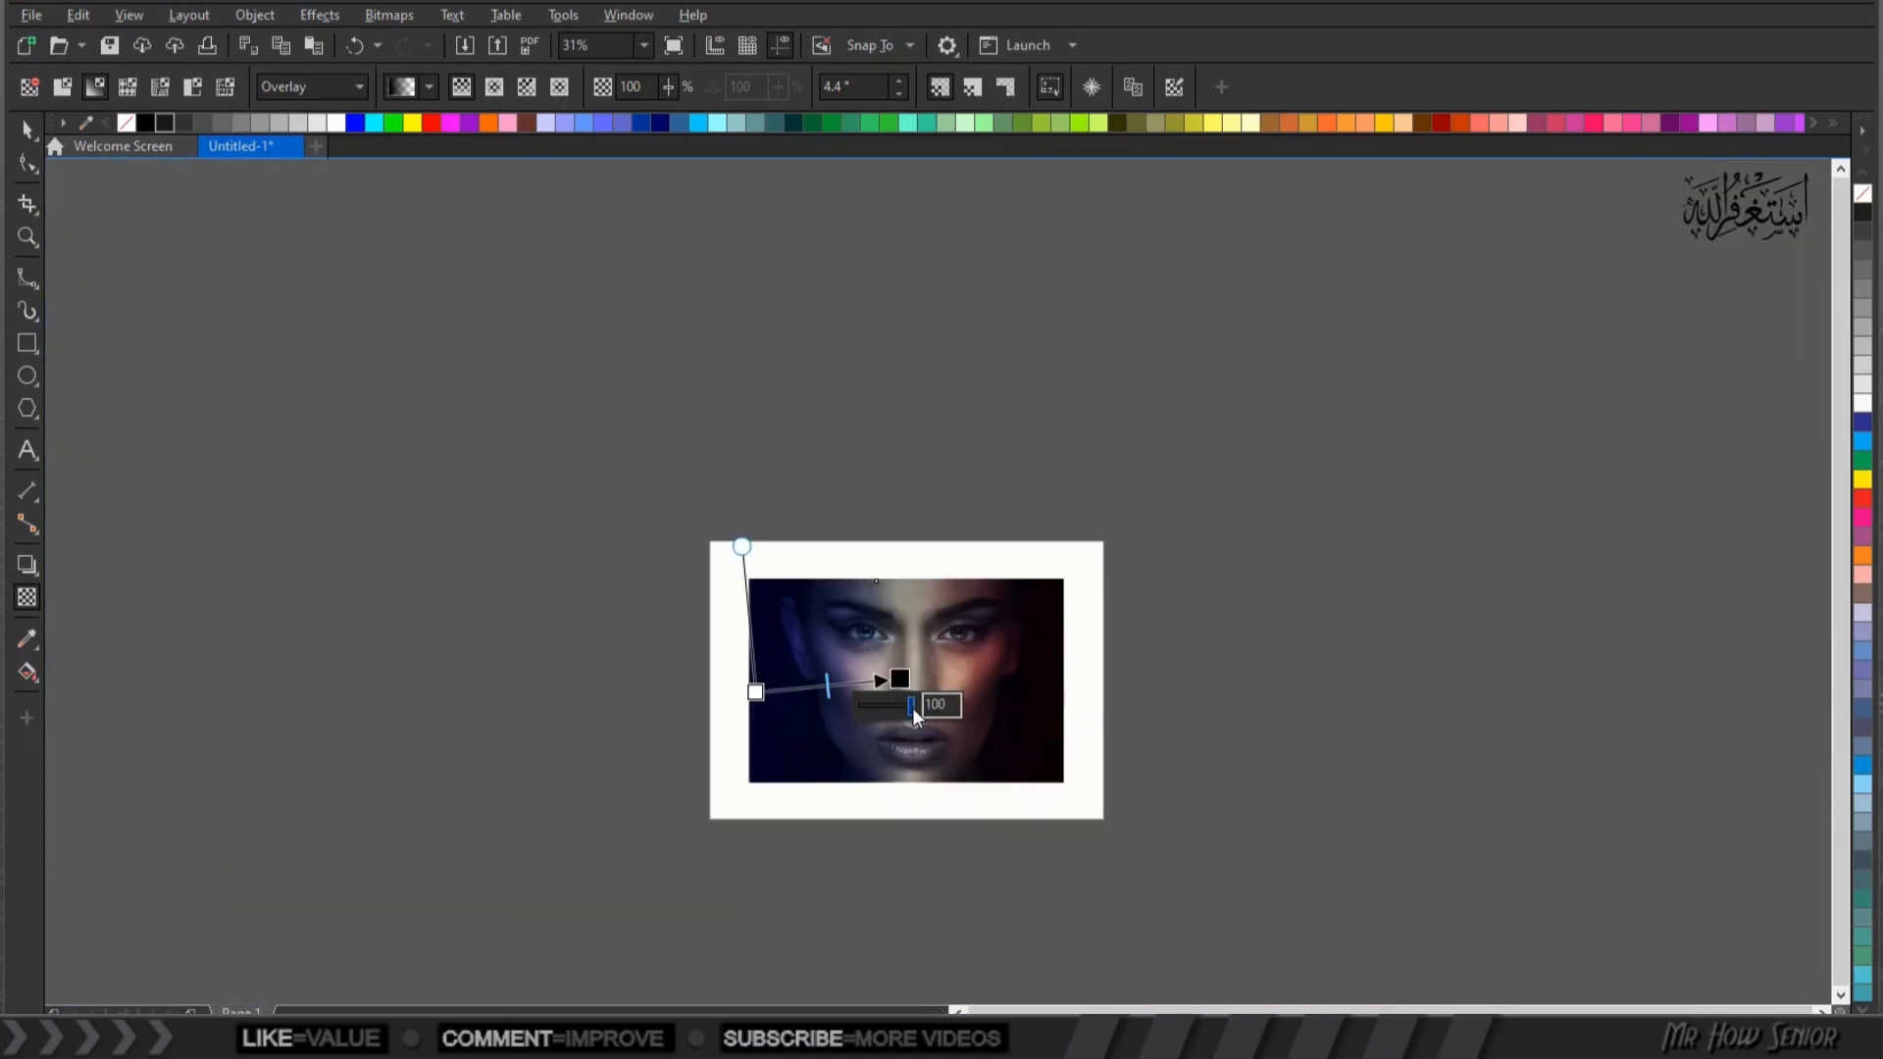
left_click(25, 131)
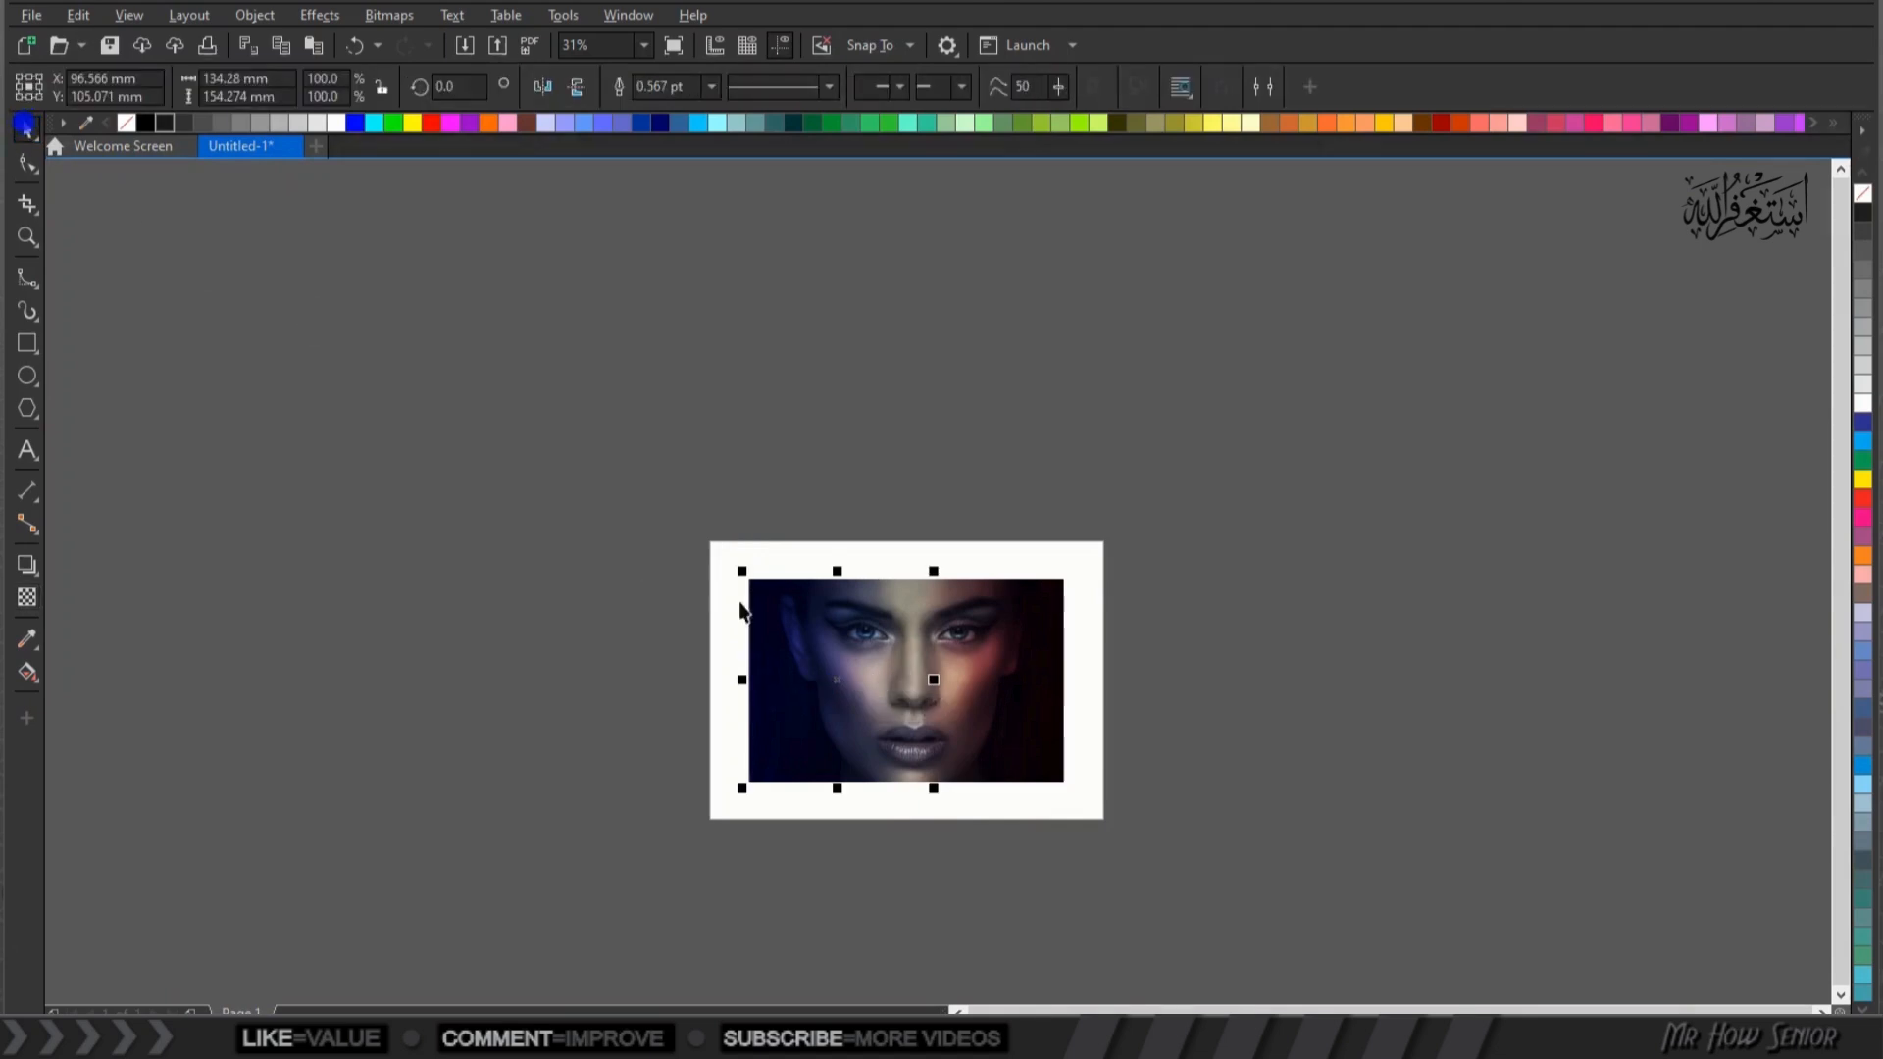
left_click(655, 663)
Stretch the blue shape rightward to about 158 mm wide and the red shape leftward to about 206 mm wide
scroll(908, 698, "up", 5)
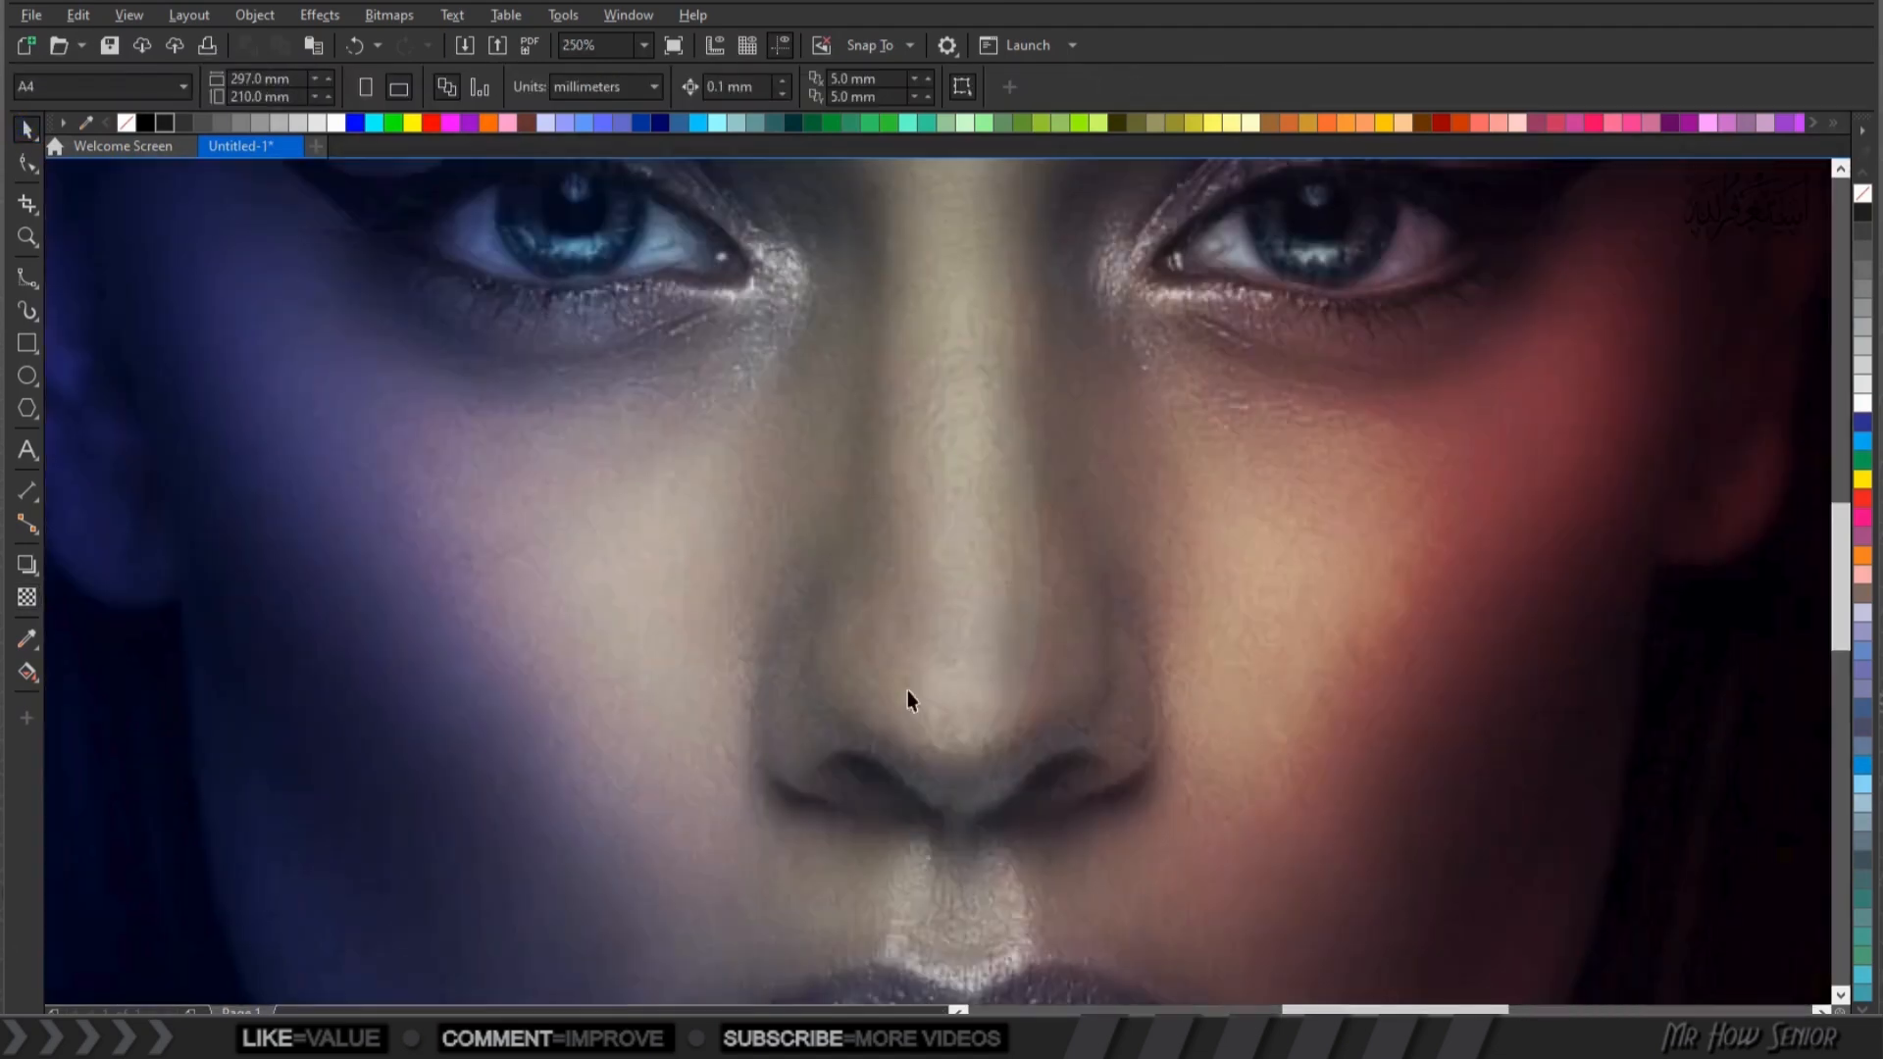
scroll(909, 691, "up", 3)
scroll(908, 691, "down", 5)
left_click(849, 686)
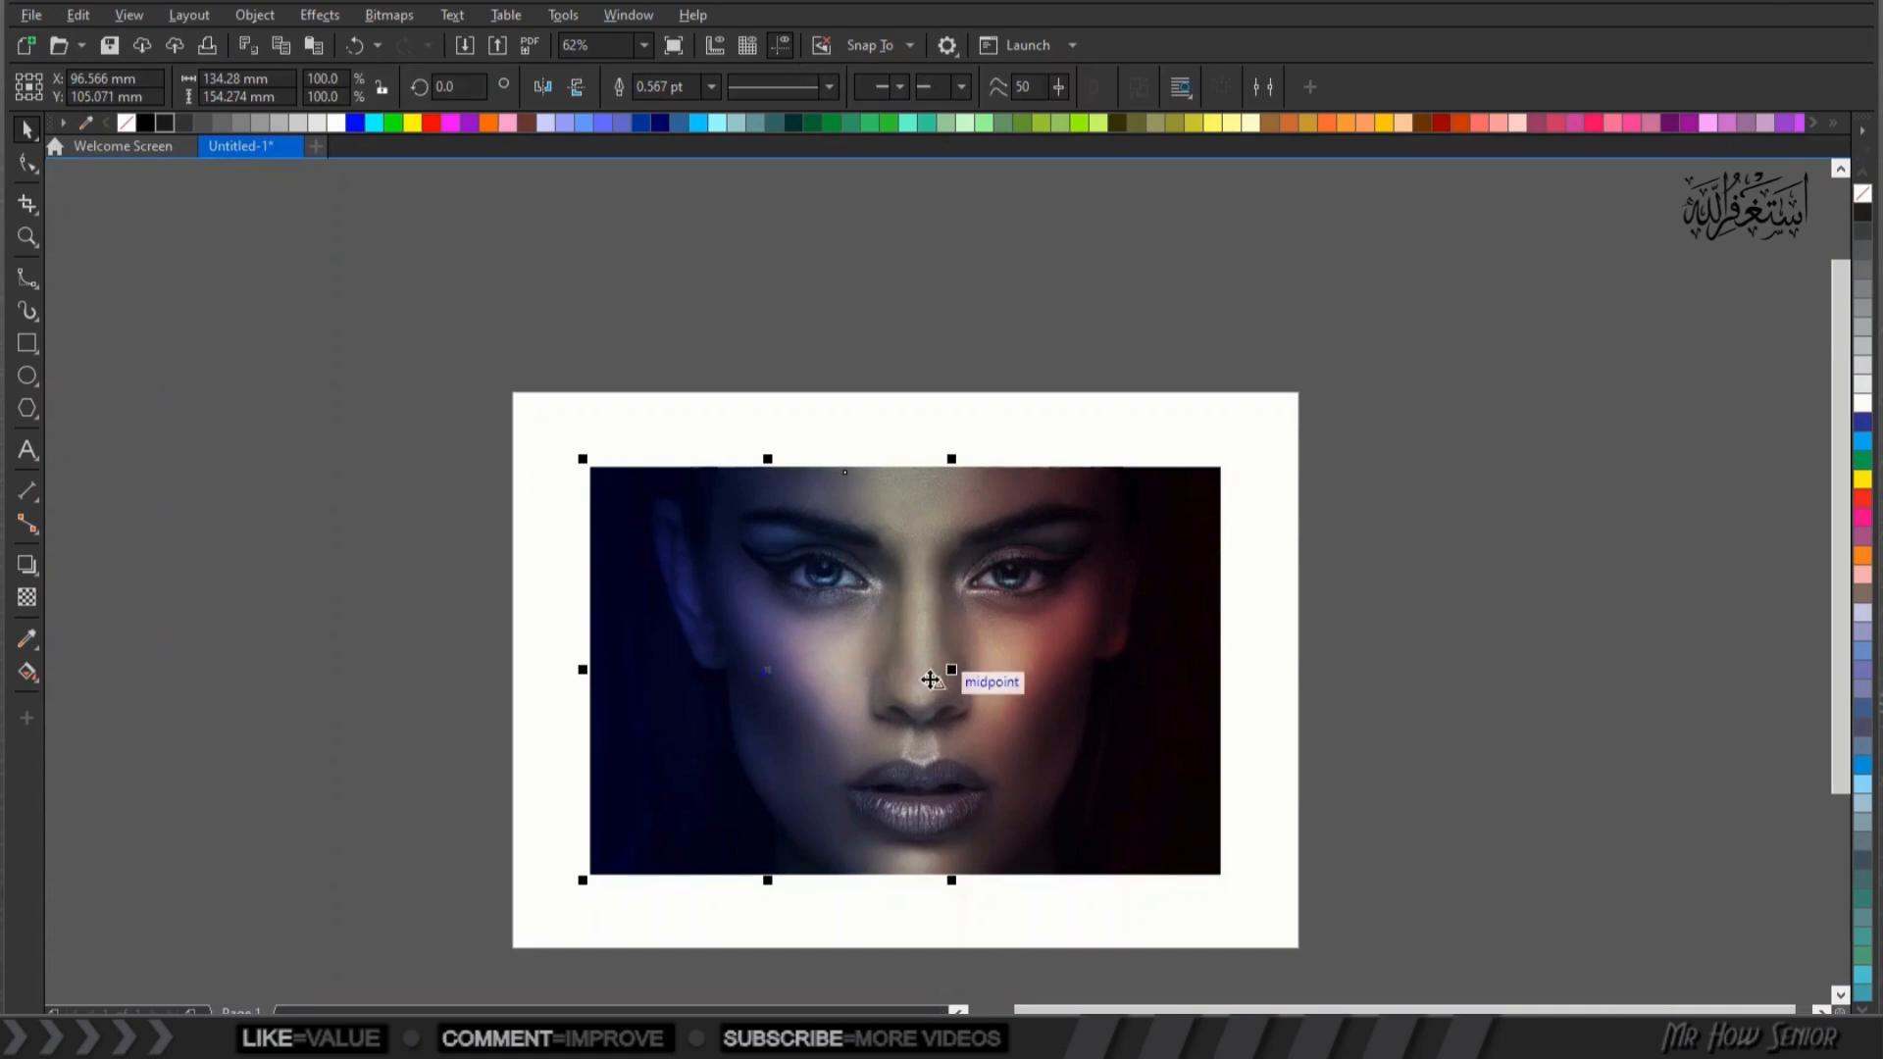
left_click_drag(948, 672, 1138, 682)
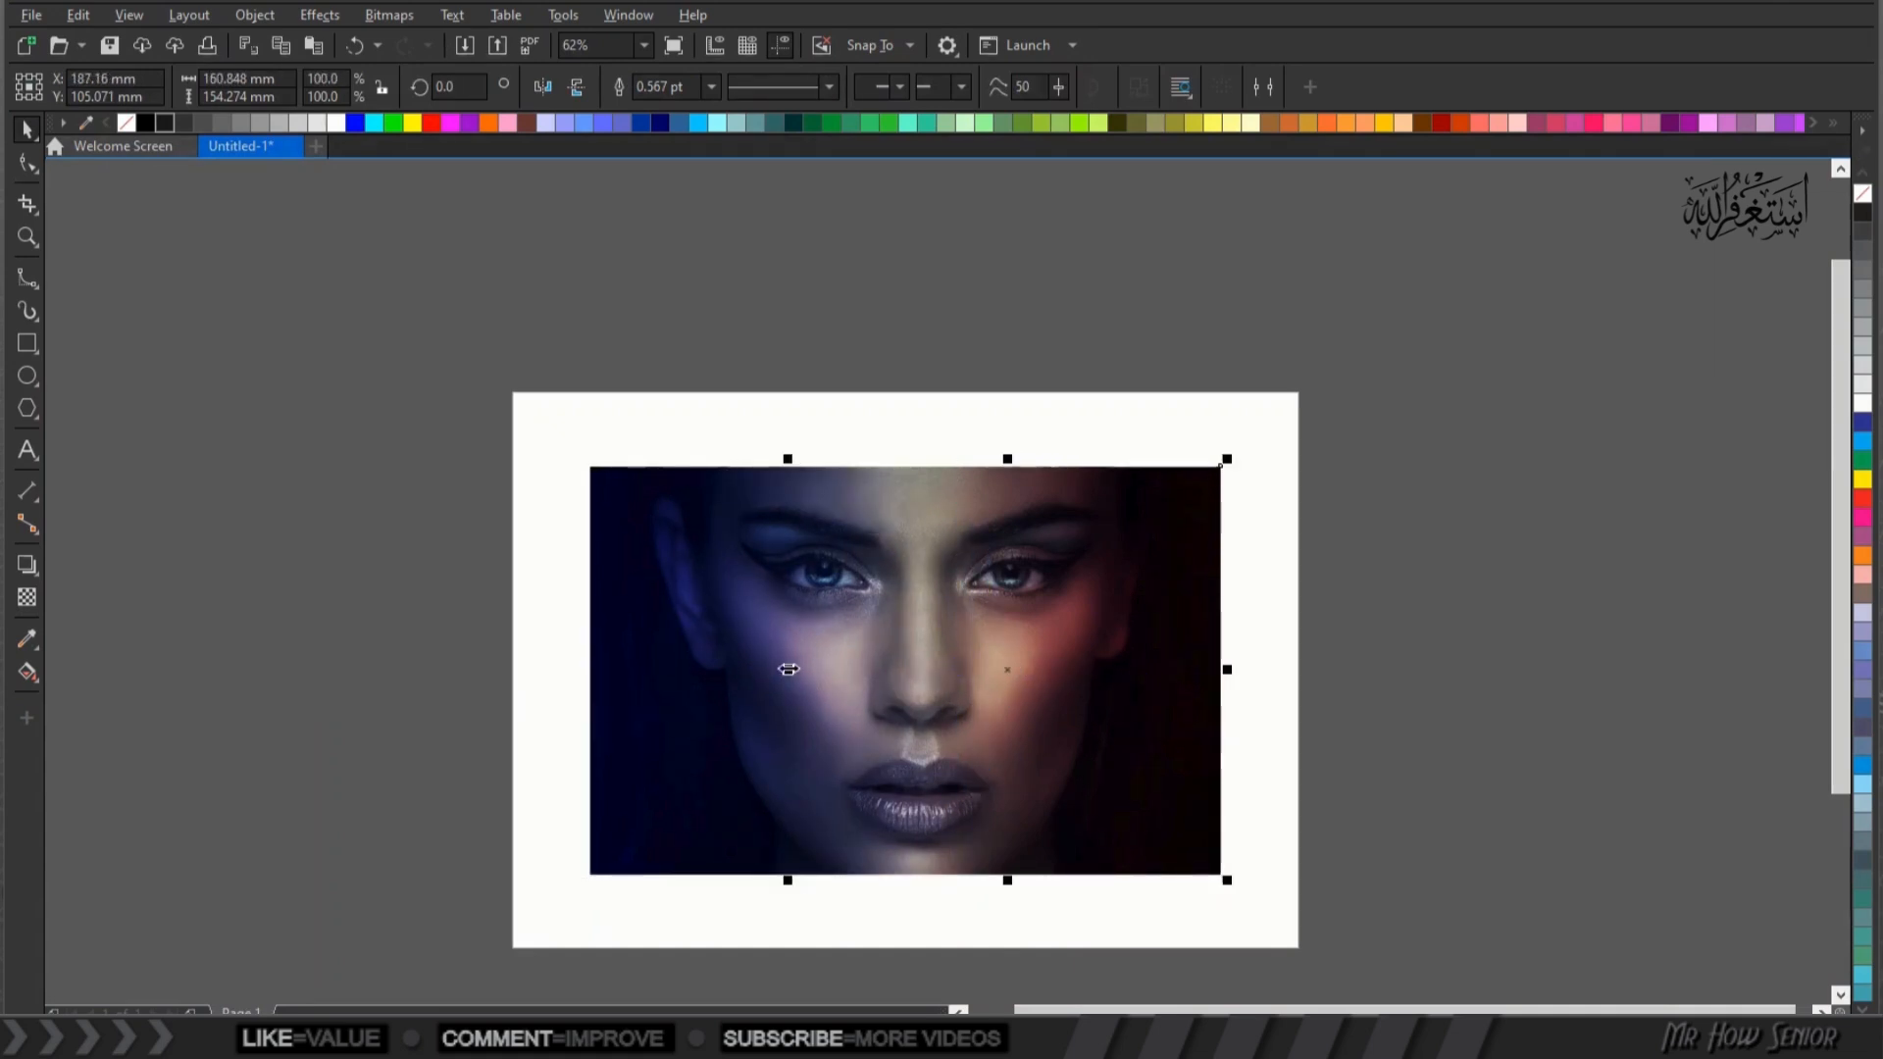
left_click_drag(788, 669, 667, 669)
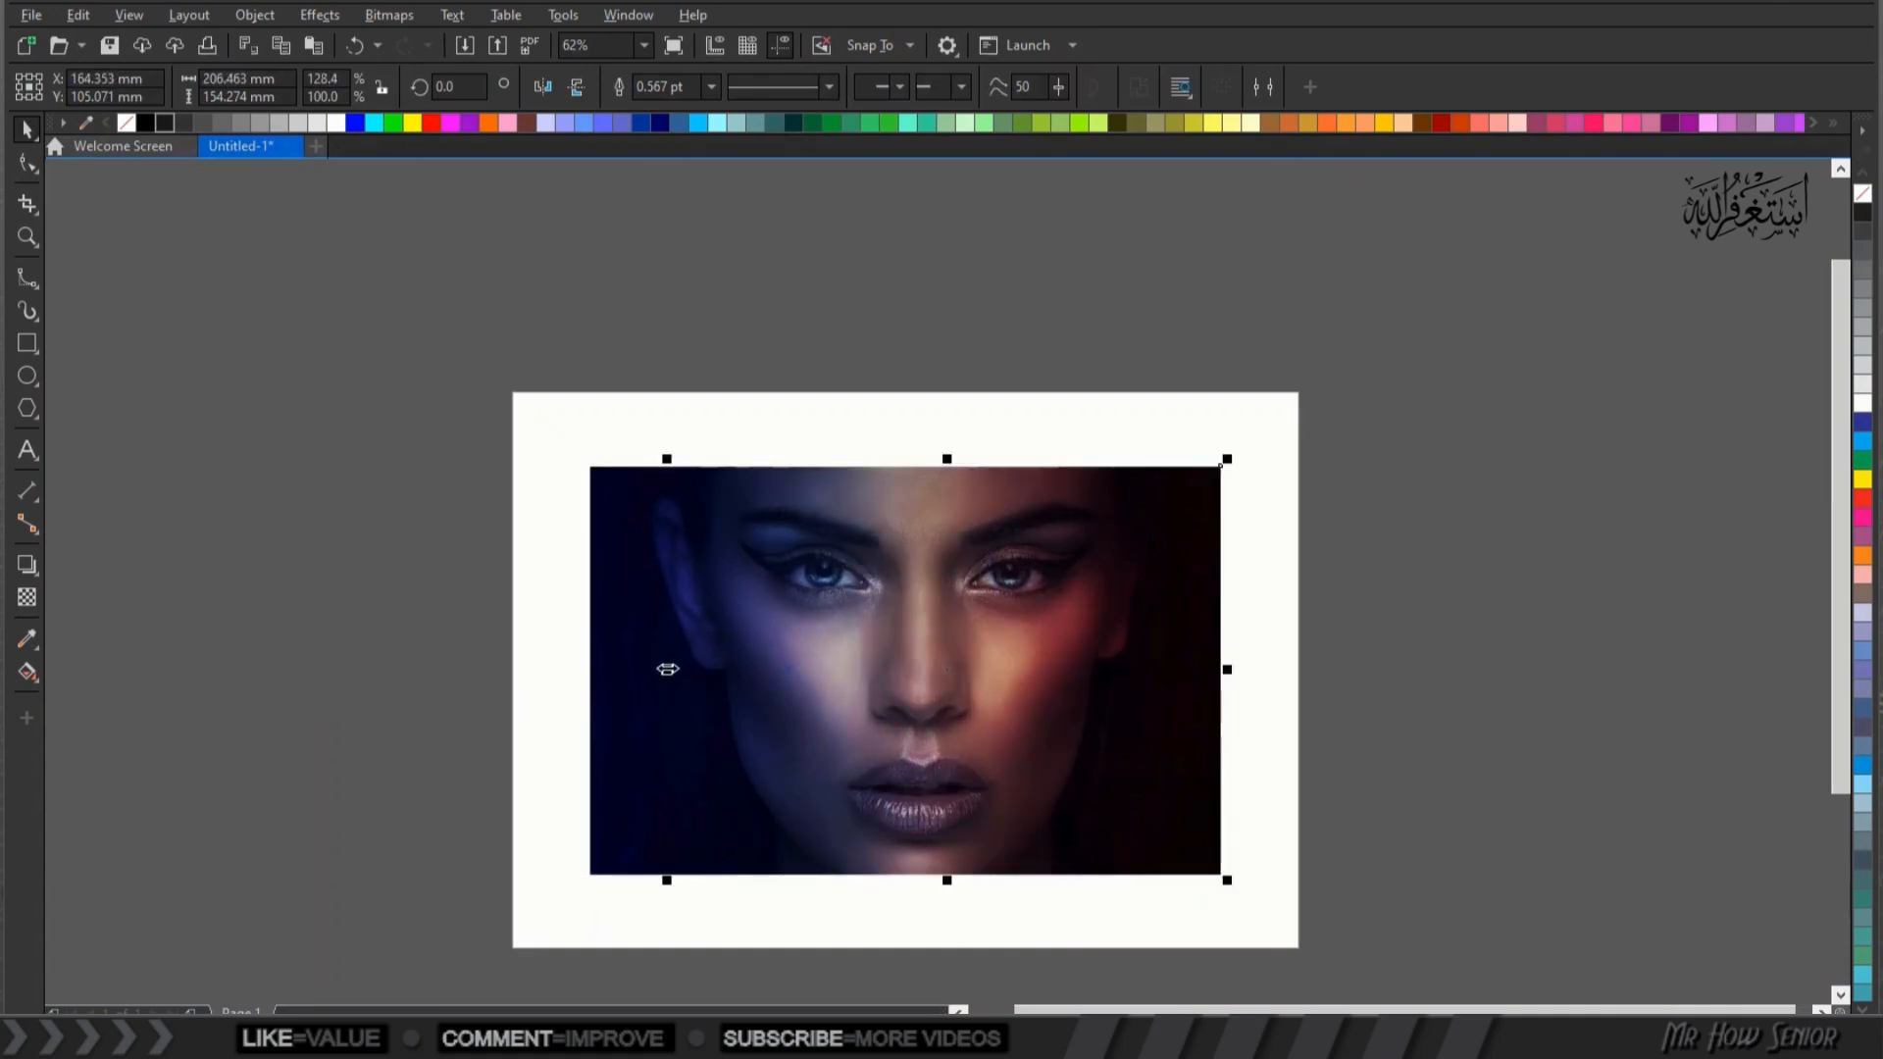
Stretch the blue shape farther rightward across the face to about 196 mm wide and deselect it
left_click(404, 640)
left_click(643, 680)
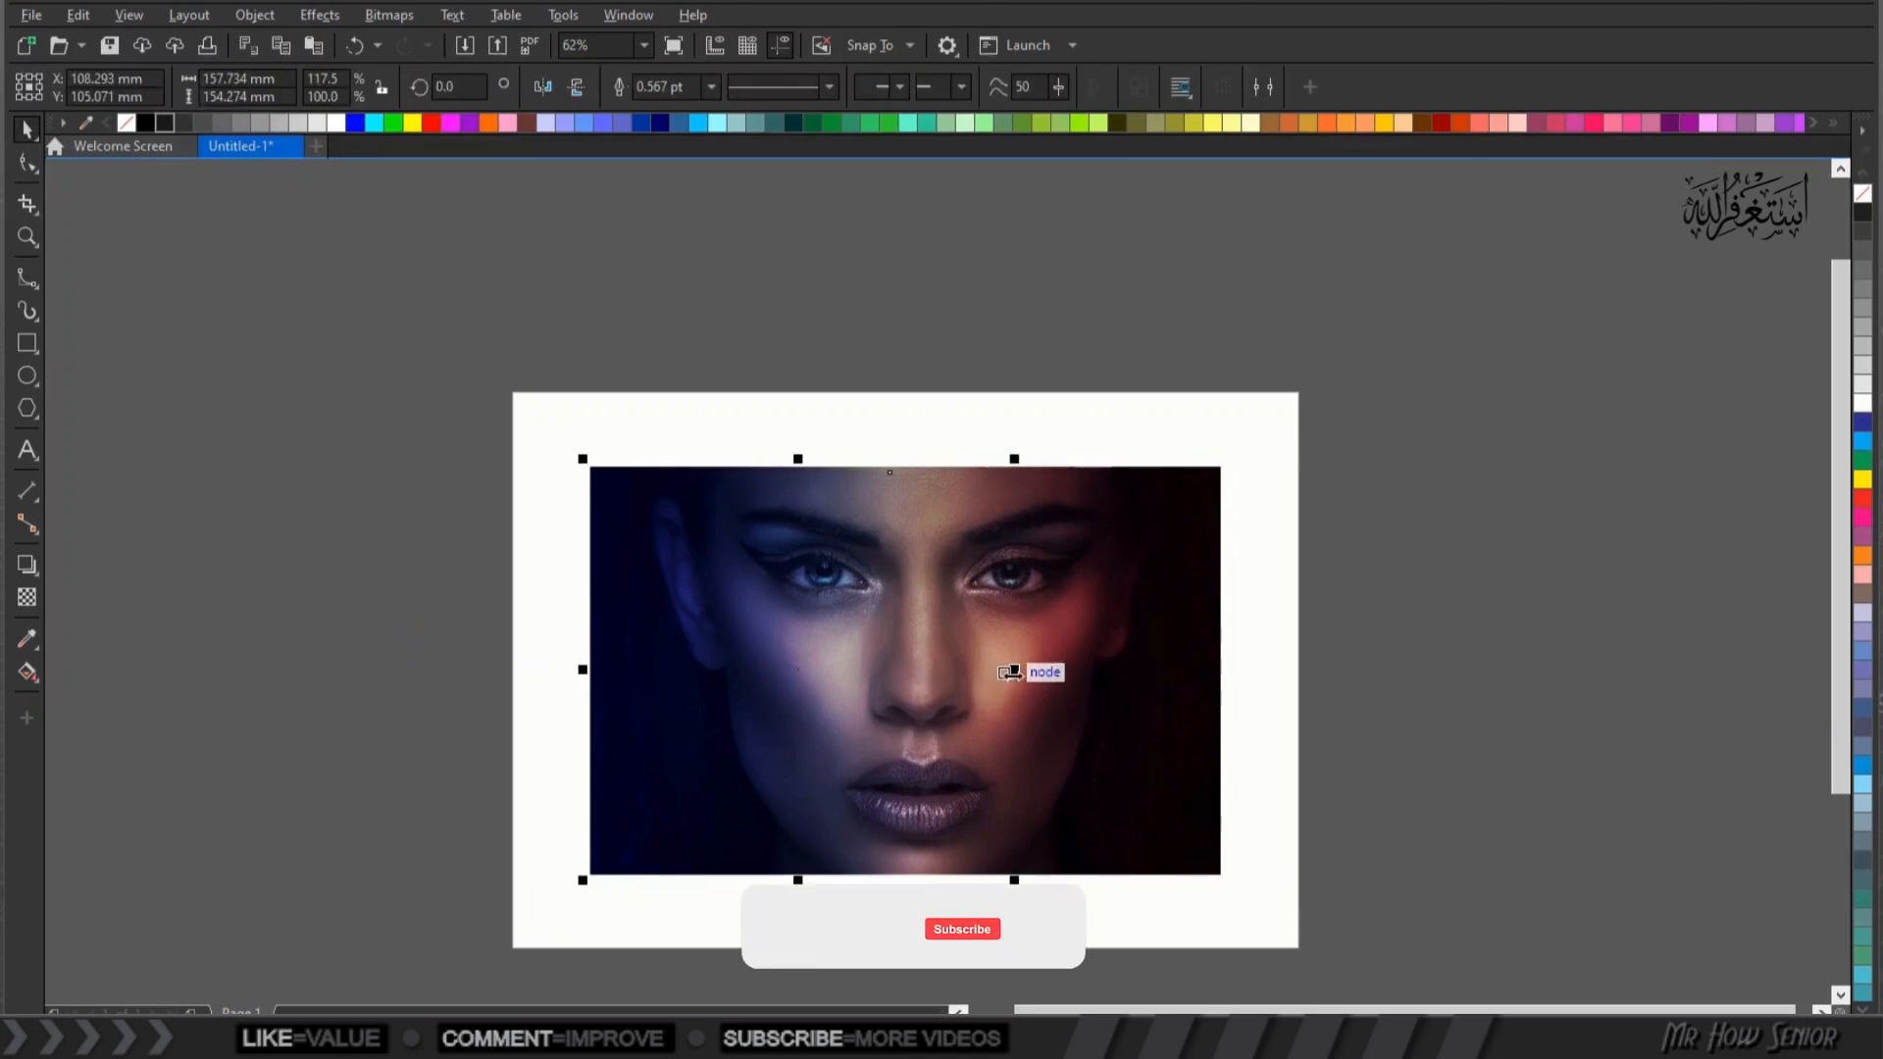
left_click_drag(1014, 669, 1114, 668)
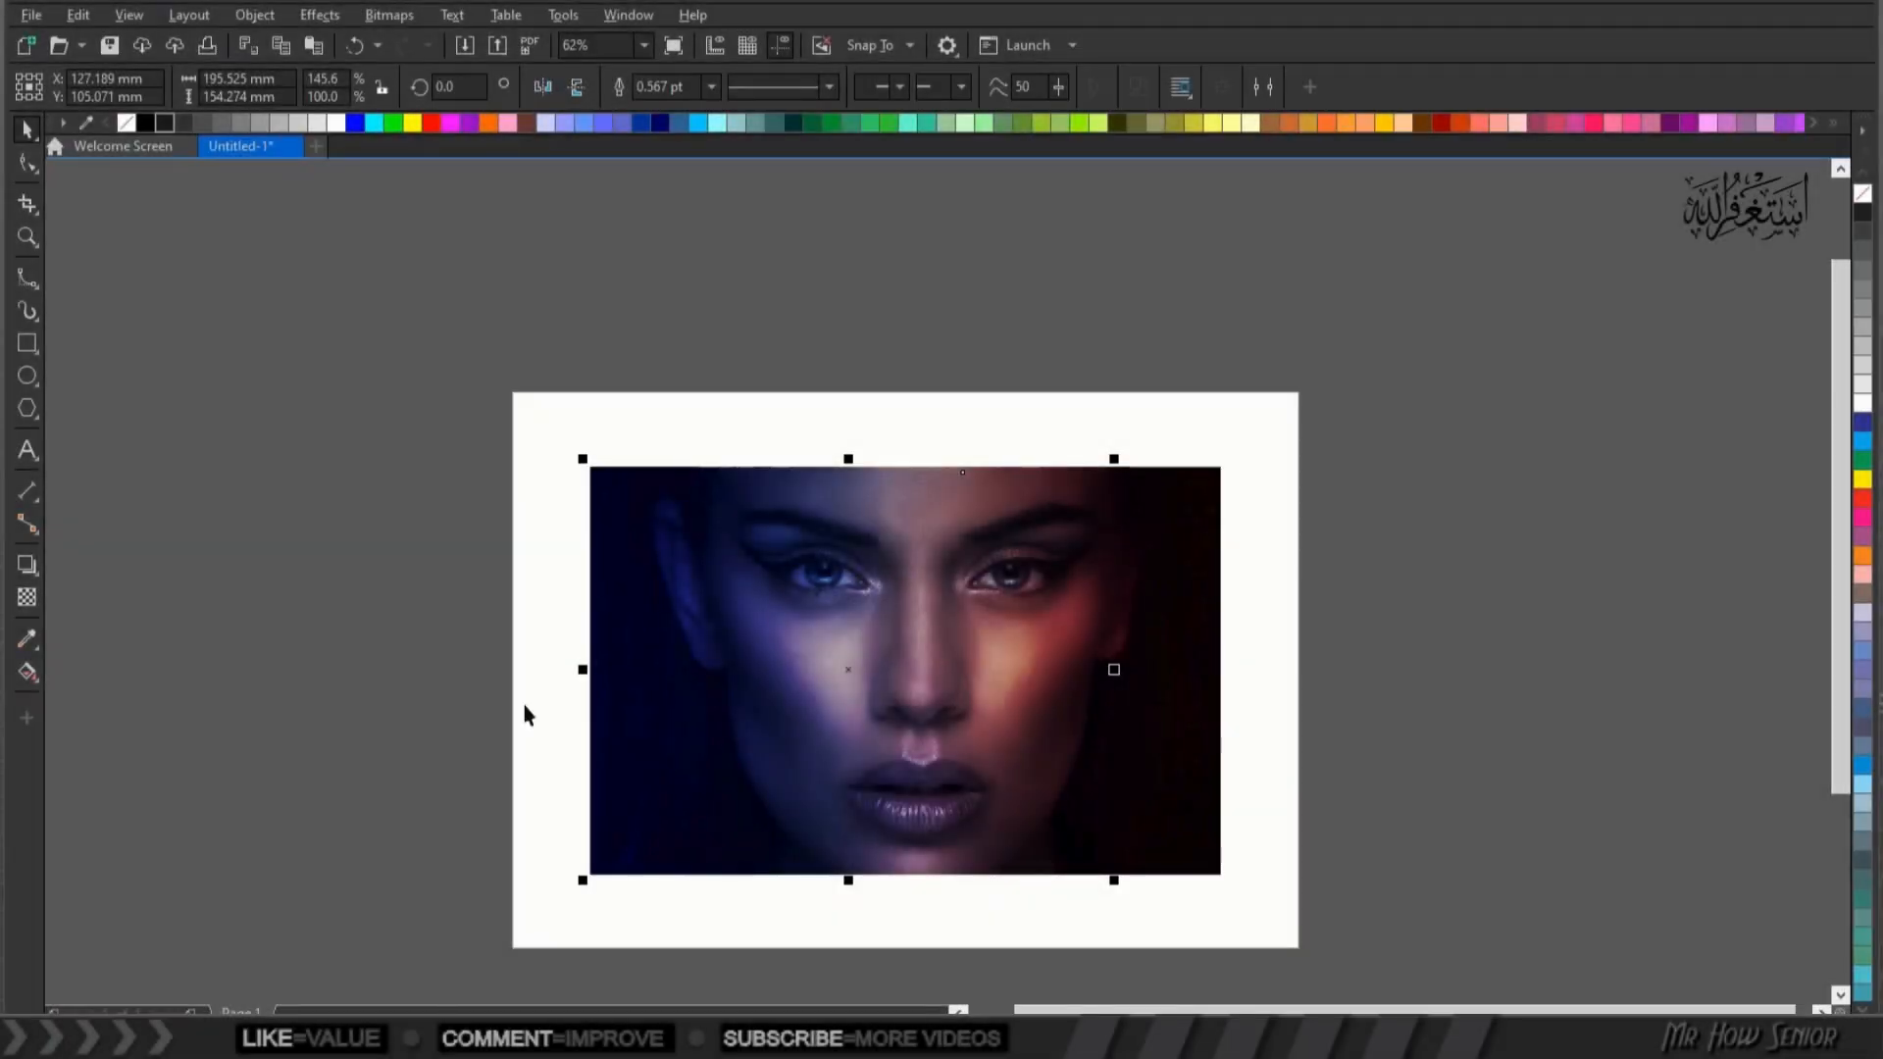
left_click(309, 655)
scroll(940, 757, "up", 2)
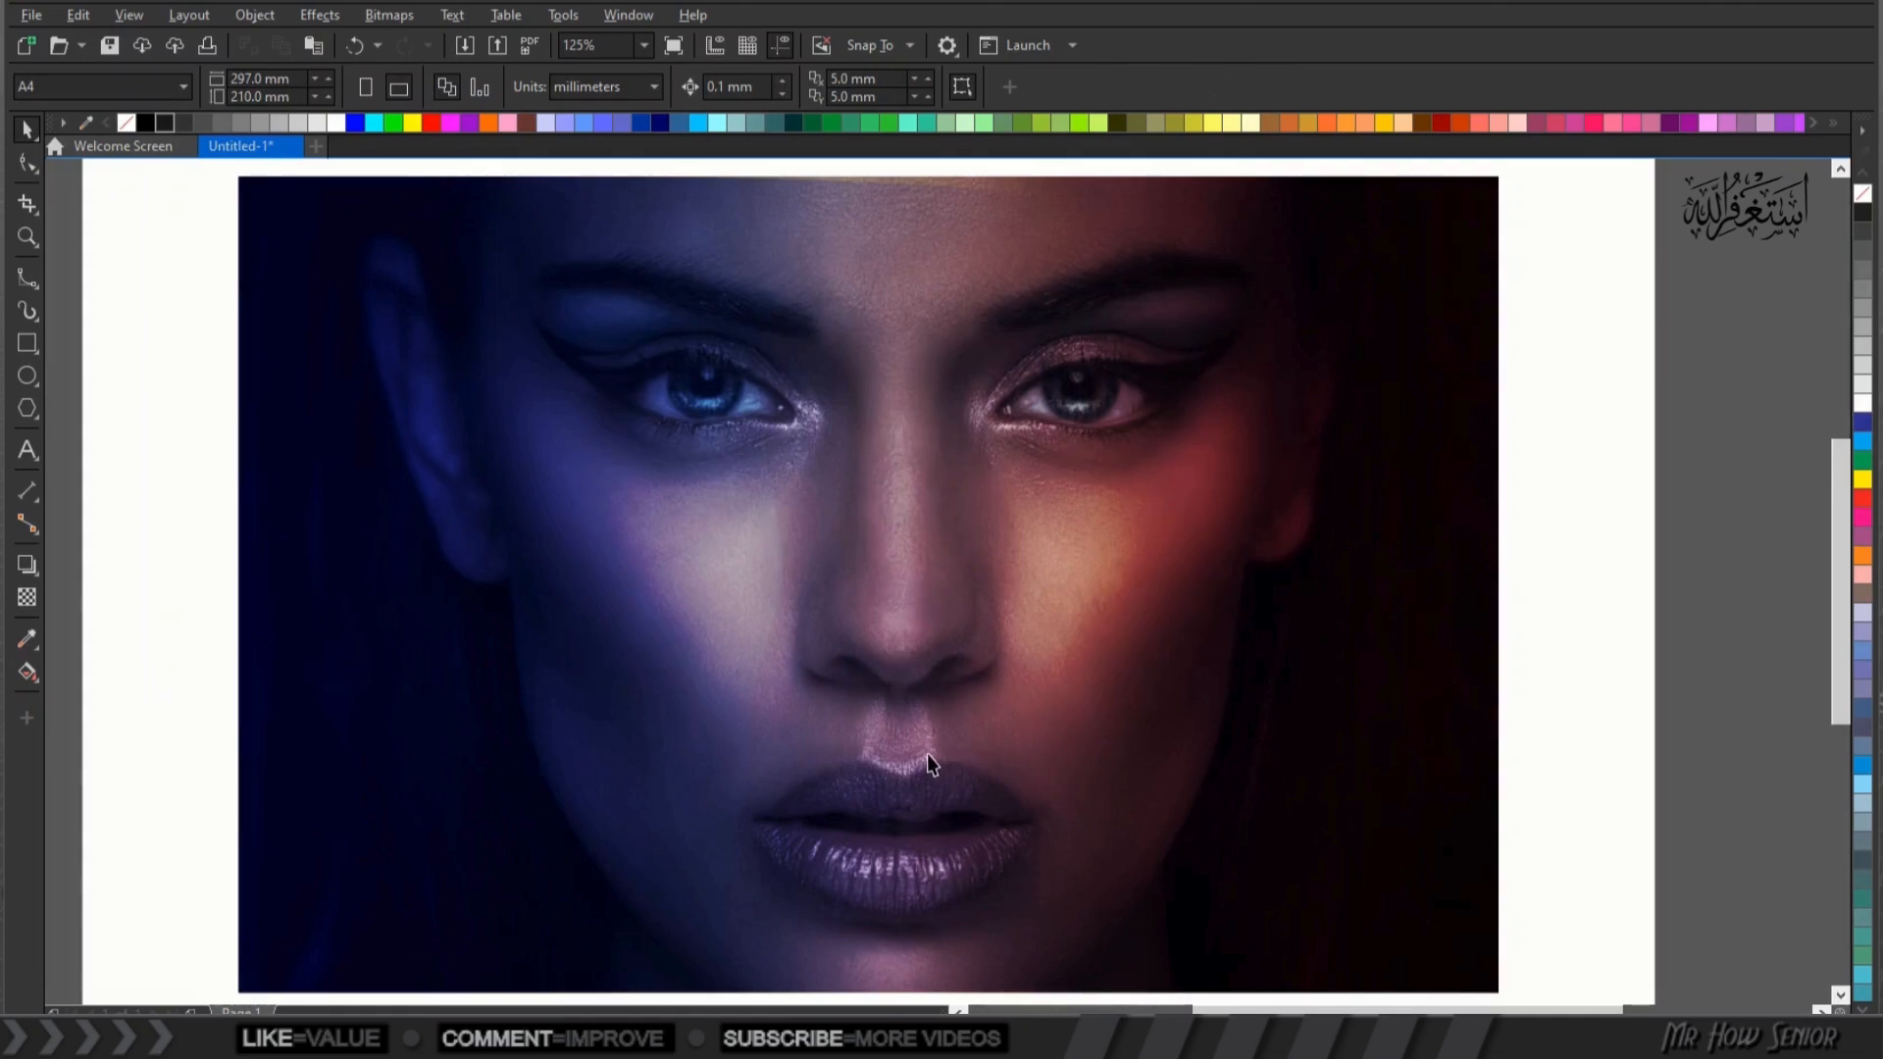